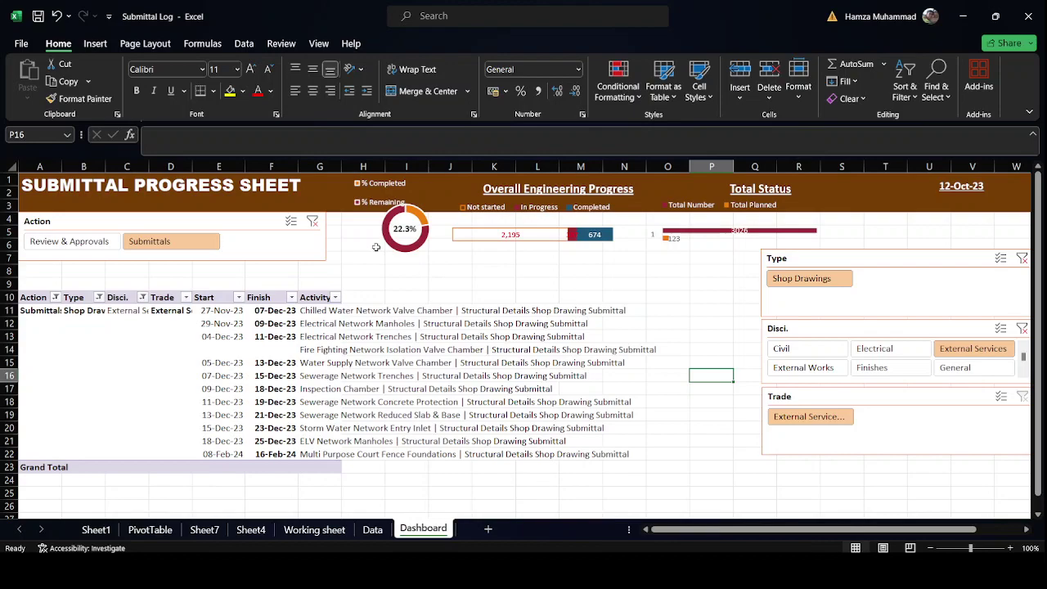
# Open the Data sheet and look over the activity table's columns, starting with Activity ID and Action.
pyautogui.click(372, 530)
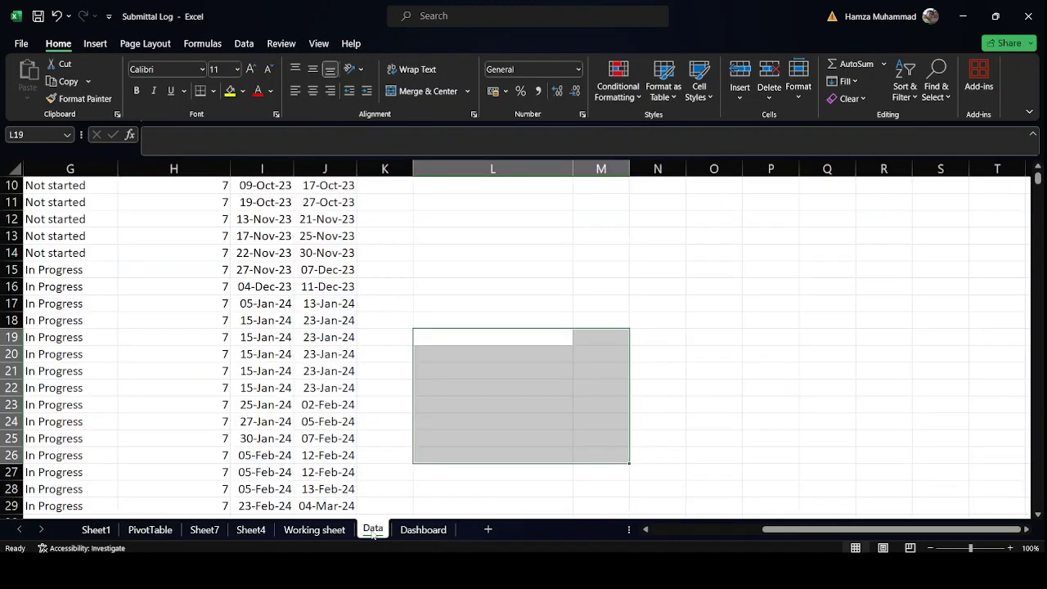
pyautogui.moveTo(970, 548); pyautogui.dragTo(789, 535)
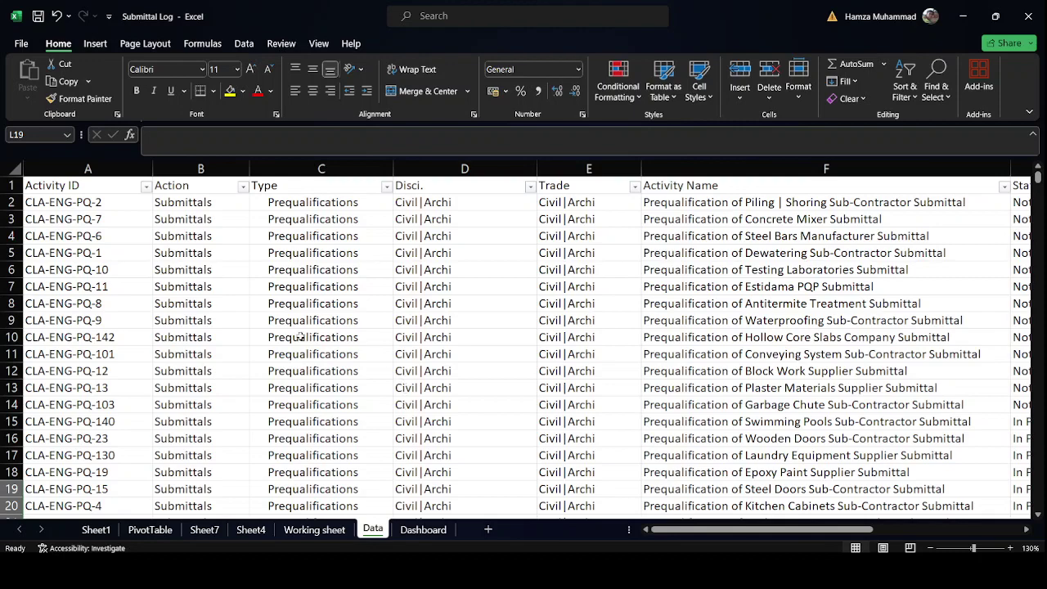
pyautogui.hscroll(3, 126, 344)
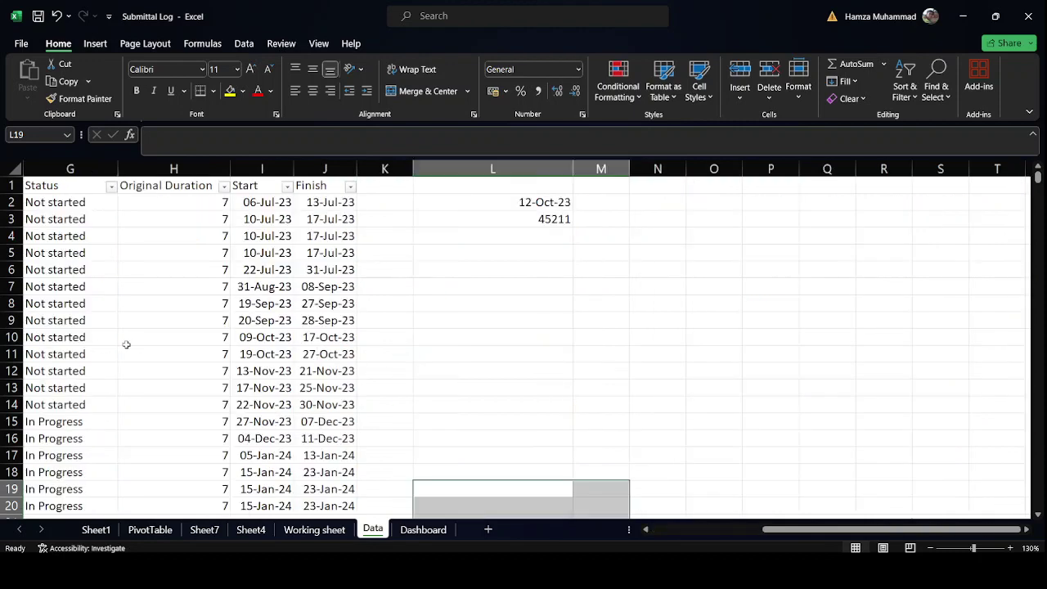
pyautogui.moveTo(790, 533); pyautogui.dragTo(615, 530)
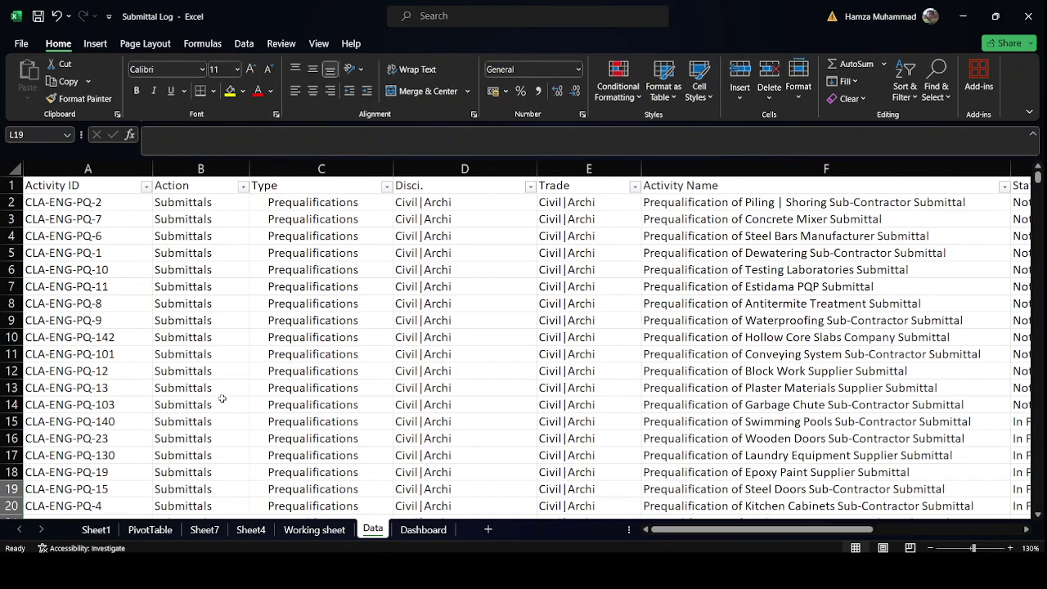
pyautogui.click(72, 186)
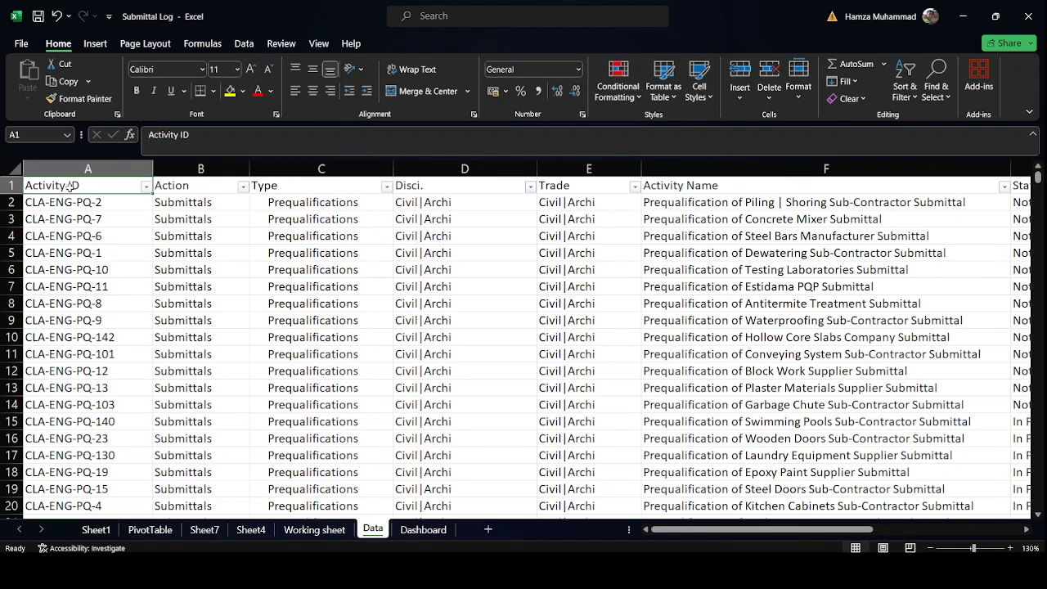
pyautogui.click(200, 185)
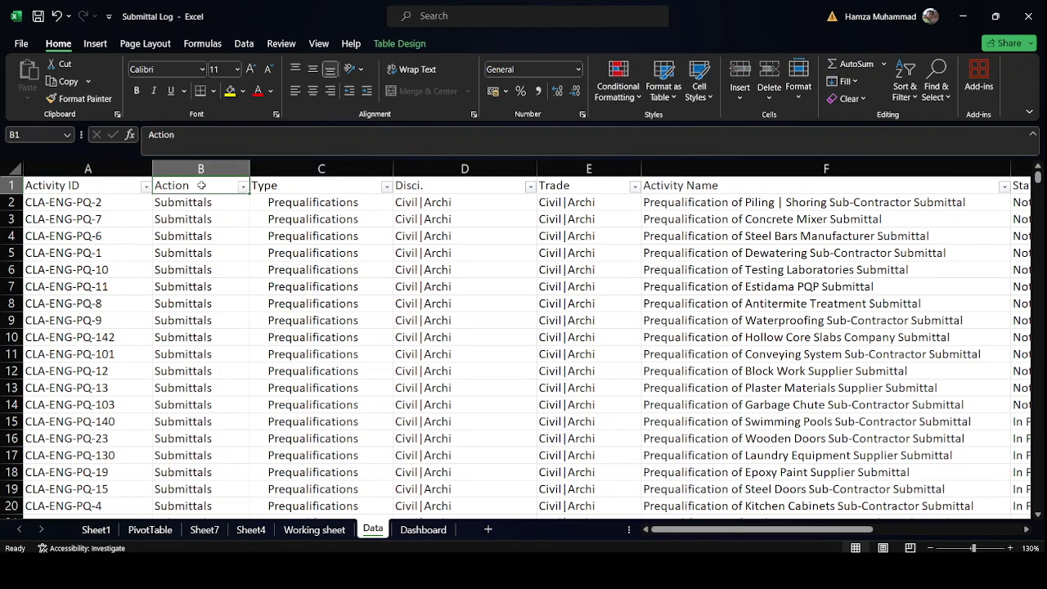
# Review the filter values available in the Action and Type columns, leaving both columns unfiltered.
pyautogui.click(243, 187)
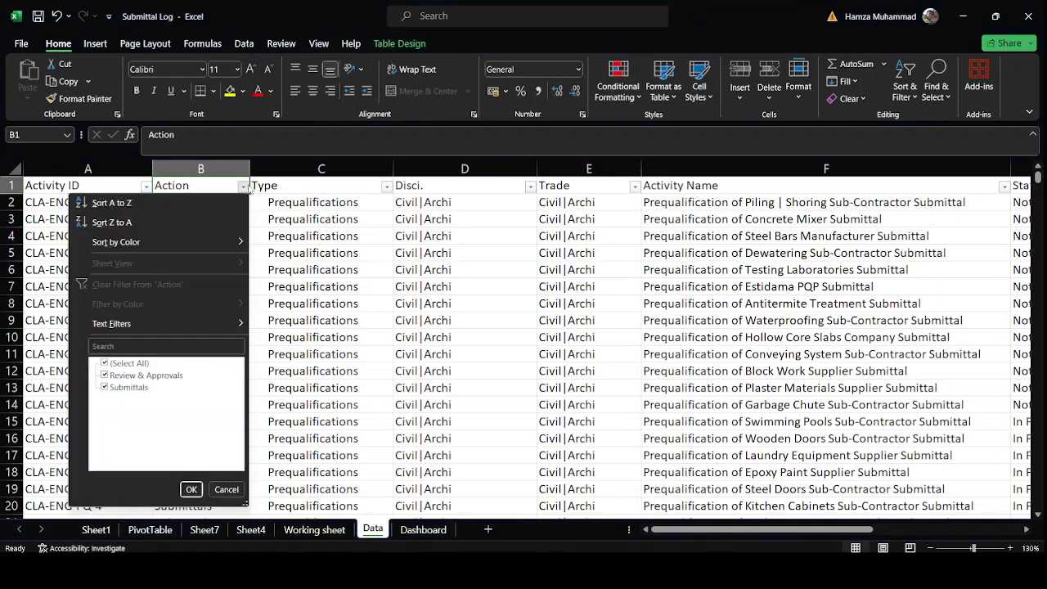
pyautogui.click(247, 190)
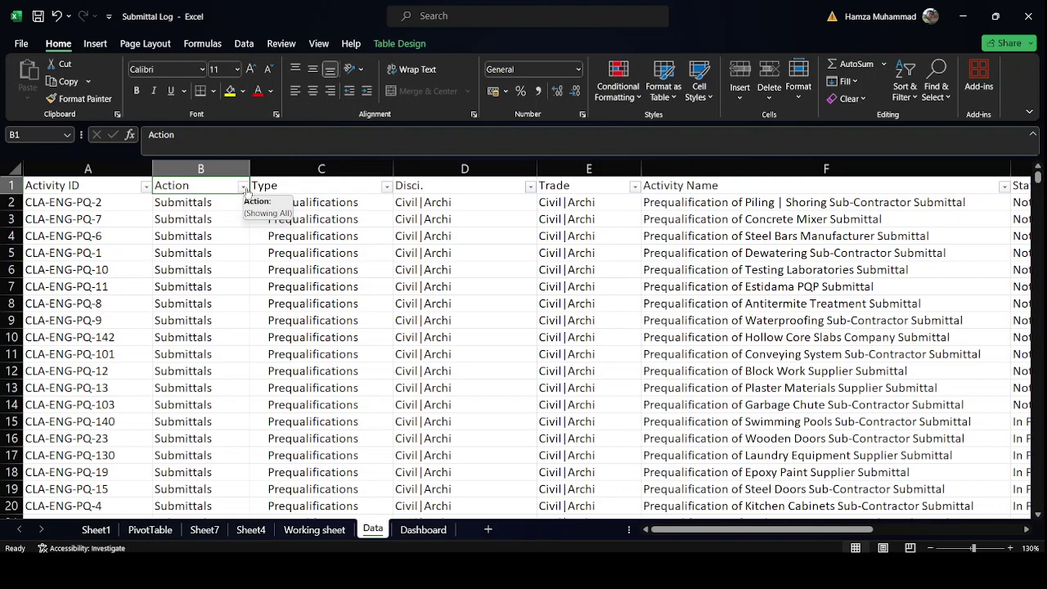
pyautogui.click(243, 187)
pyautogui.click(191, 489)
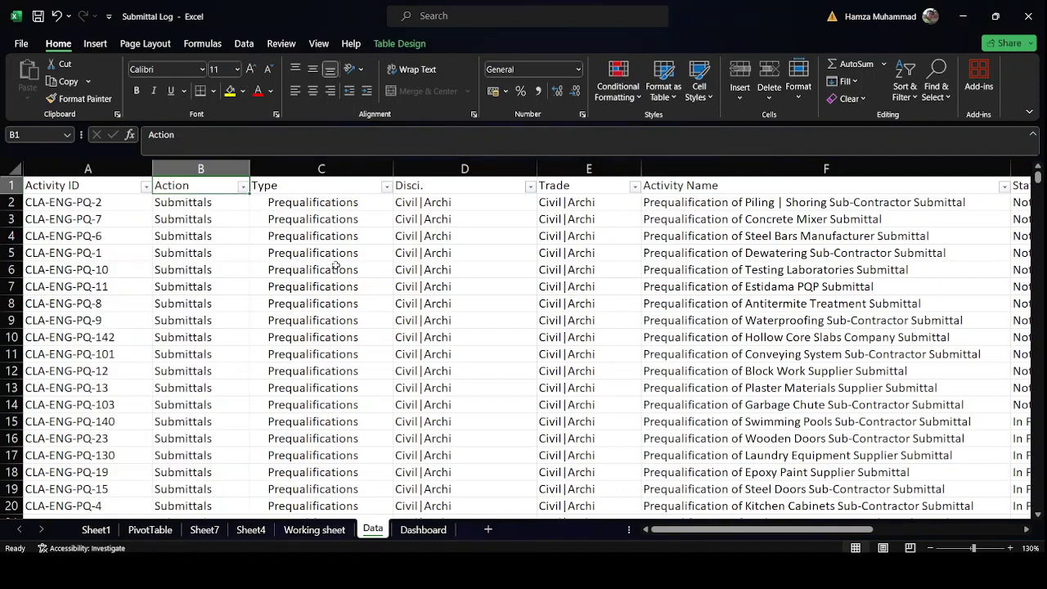
pyautogui.click(386, 187)
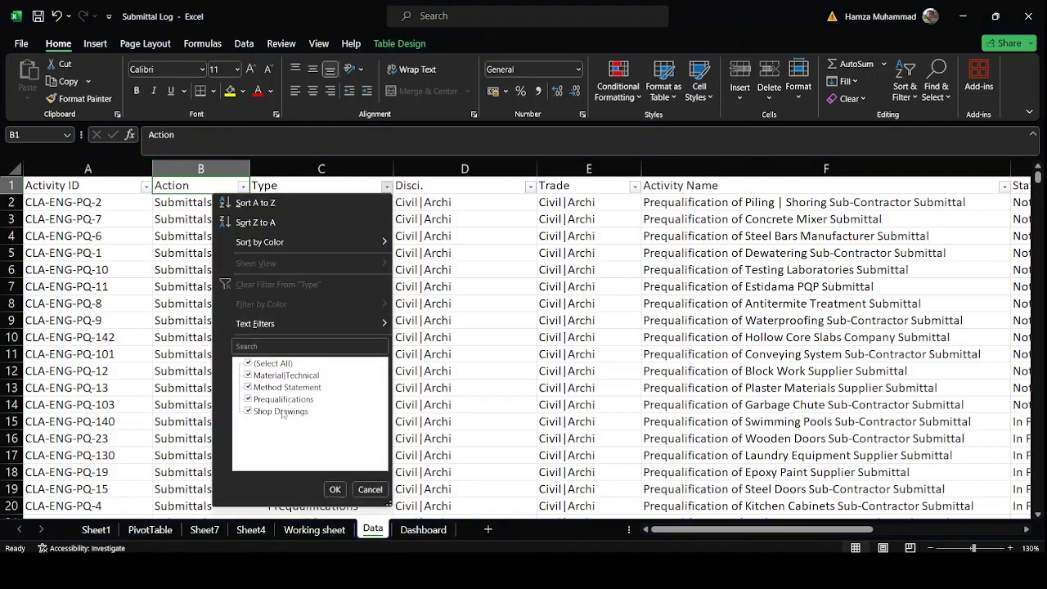
pyautogui.click(334, 489)
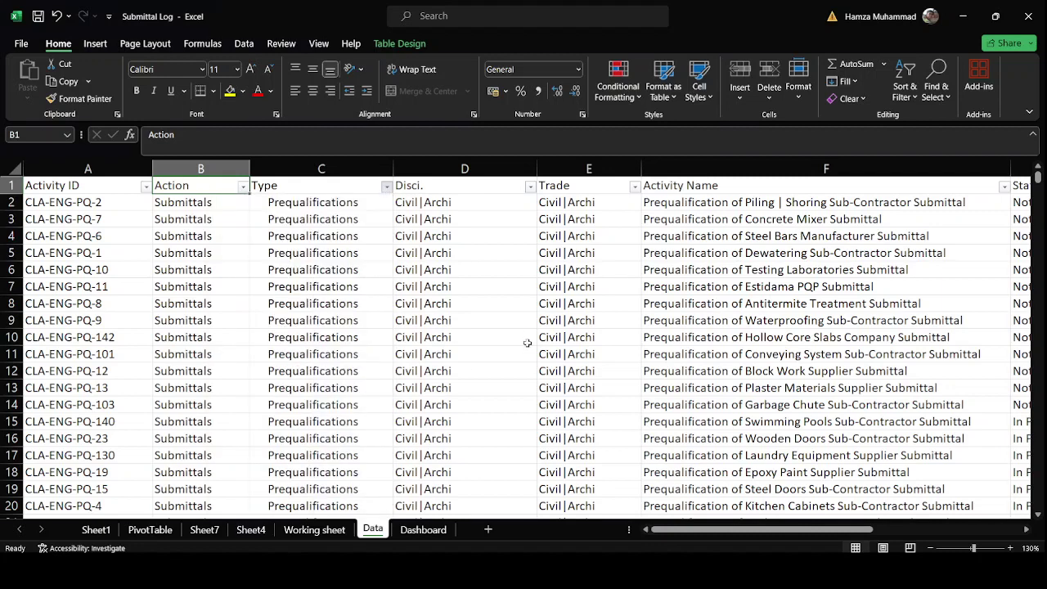
# Review the full lists of filter values in the Disci. and Trade columns without applying a filter.
pyautogui.click(530, 187)
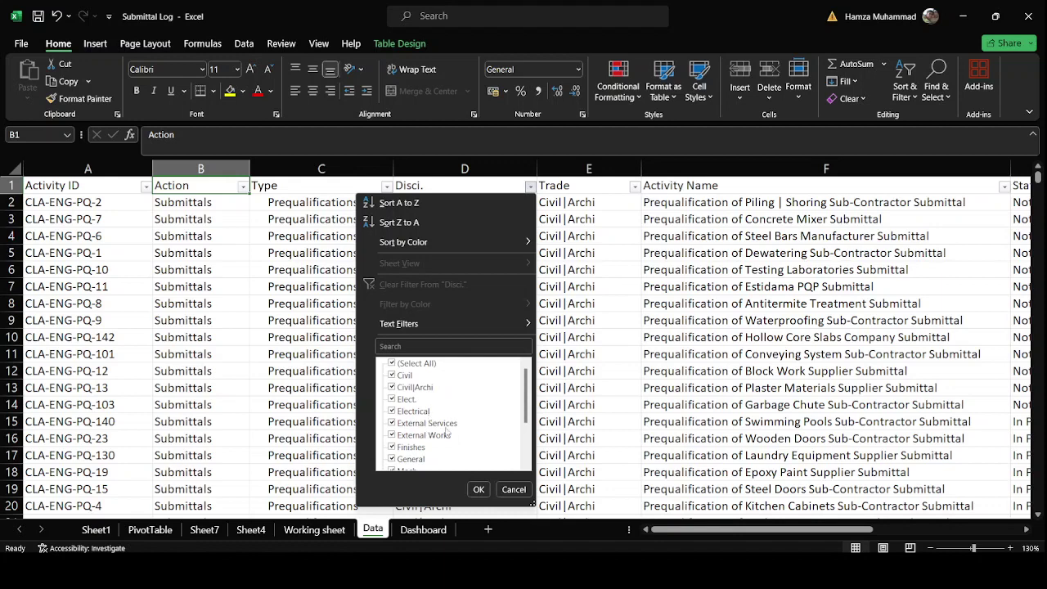
pyautogui.moveTo(527, 409); pyautogui.dragTo(528, 435)
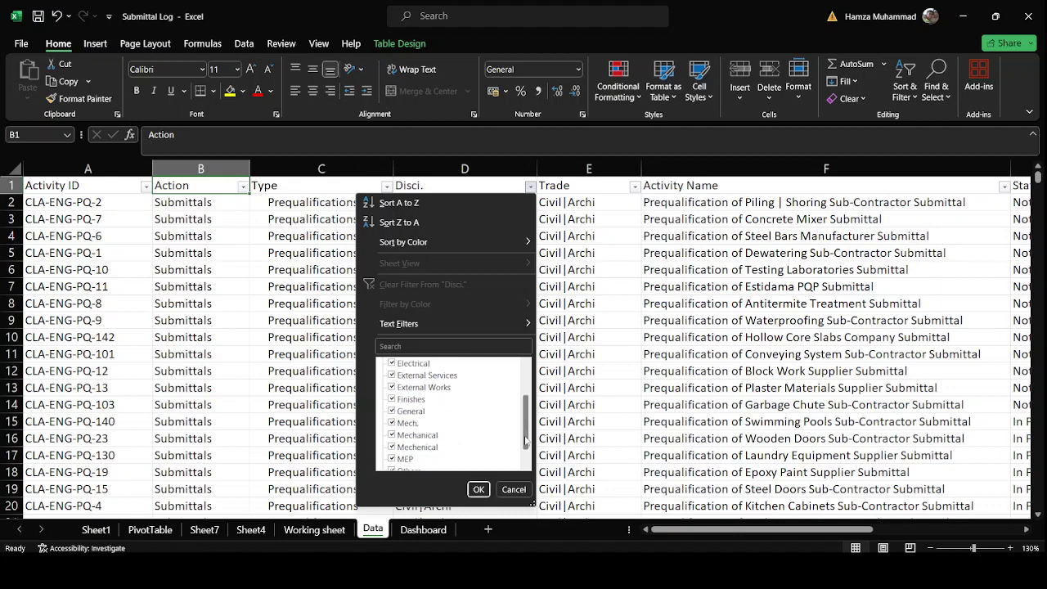
pyautogui.click(477, 490)
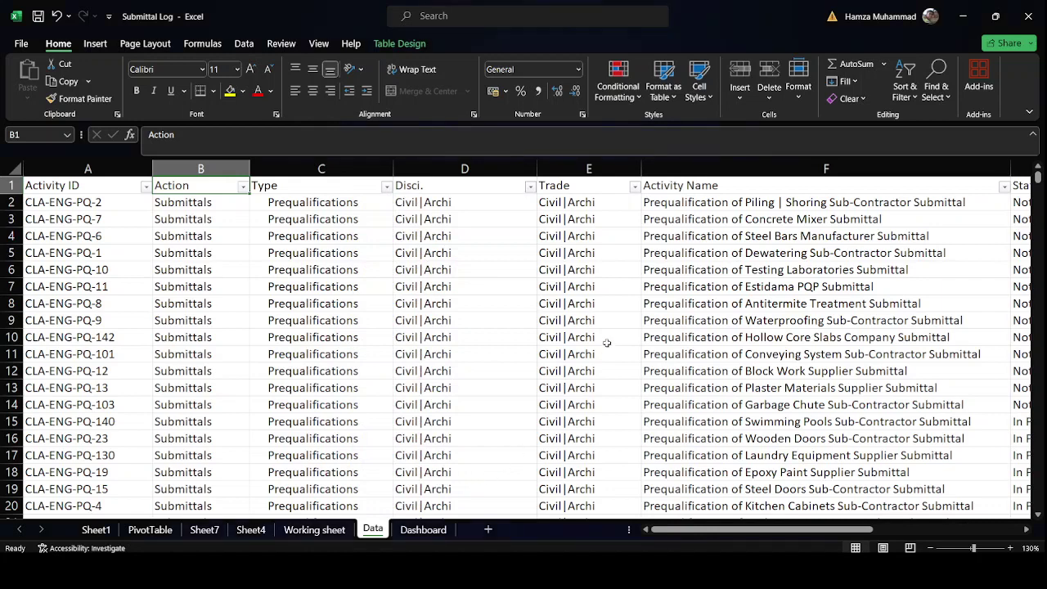
pyautogui.click(634, 187)
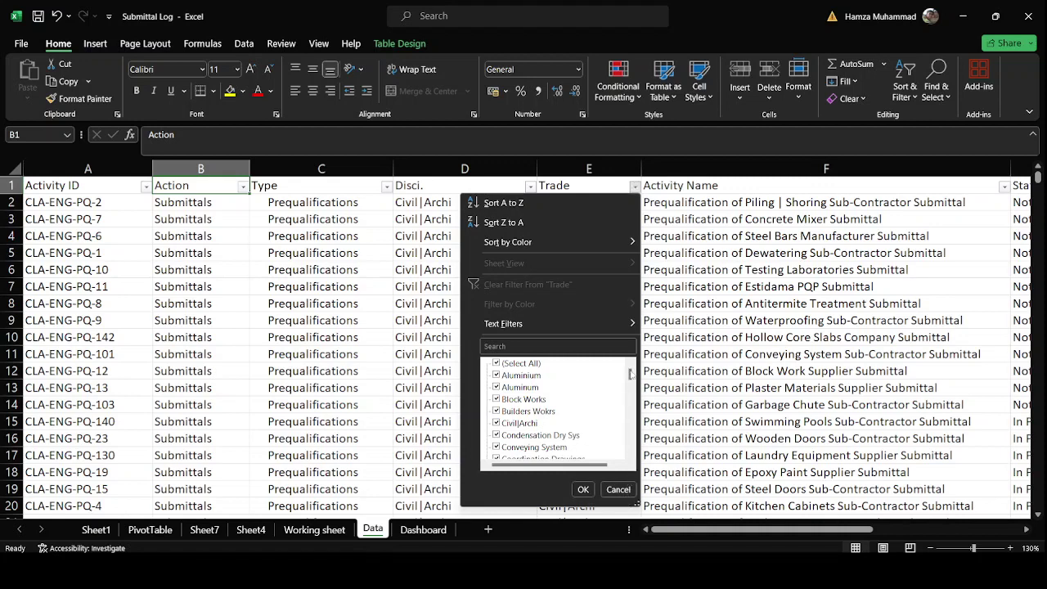
pyautogui.moveTo(629, 374); pyautogui.dragTo(632, 391)
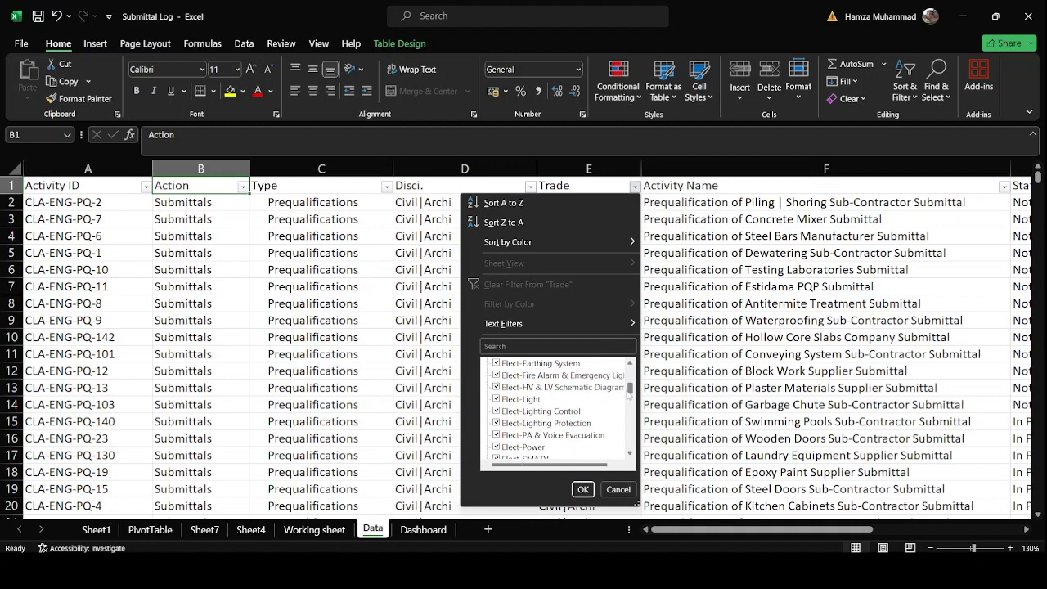
pyautogui.moveTo(629, 391); pyautogui.dragTo(632, 420)
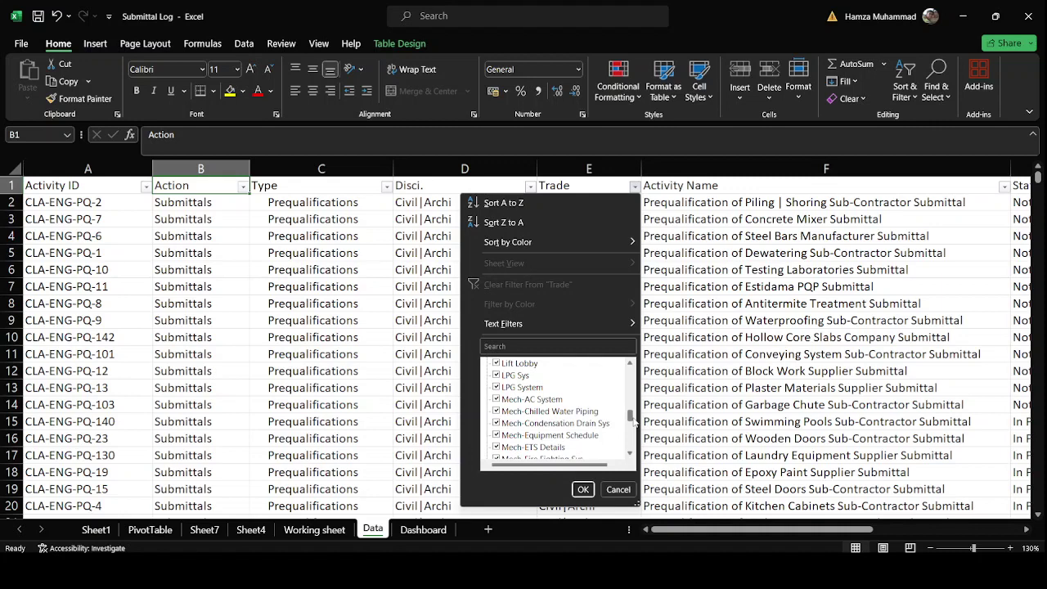
pyautogui.moveTo(632, 420); pyautogui.dragTo(632, 422)
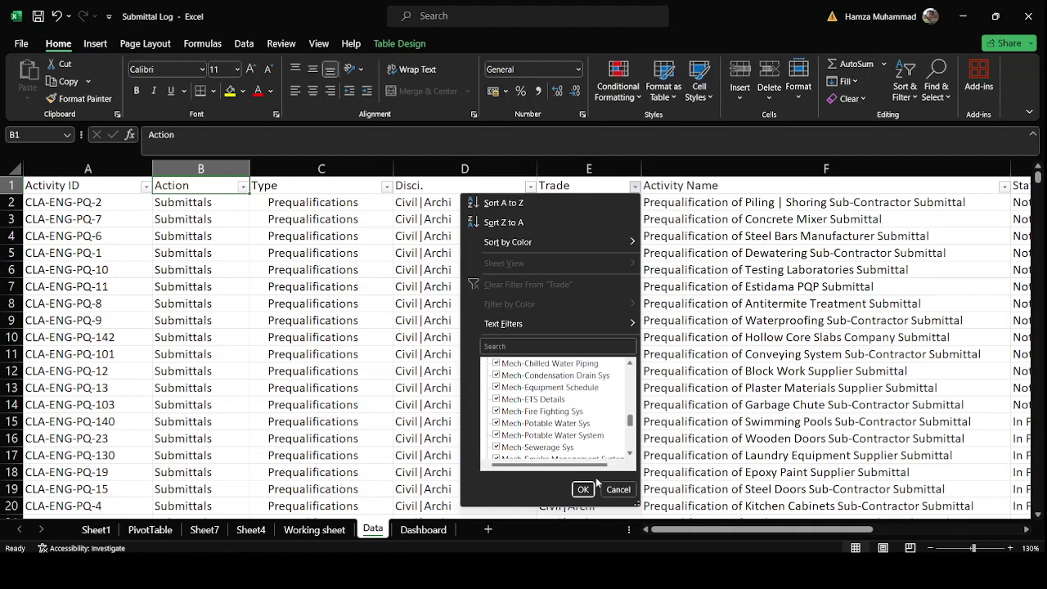
pyautogui.click(617, 489)
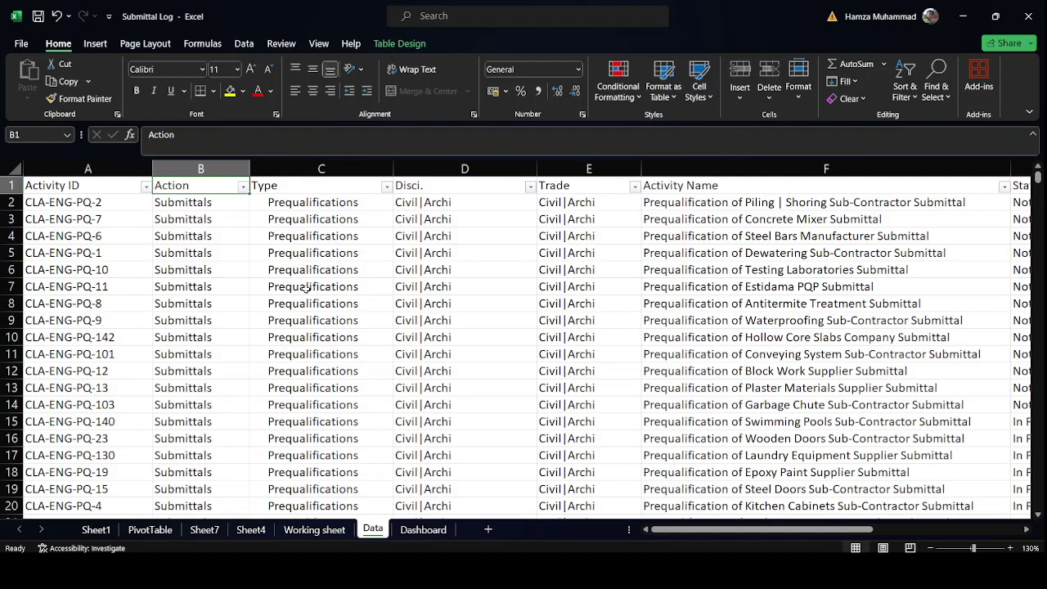
# Enter the label "Total Number of Activities" in cell L5 of the Data sheet.
pyautogui.moveTo(816, 529); pyautogui.dragTo(940, 528)
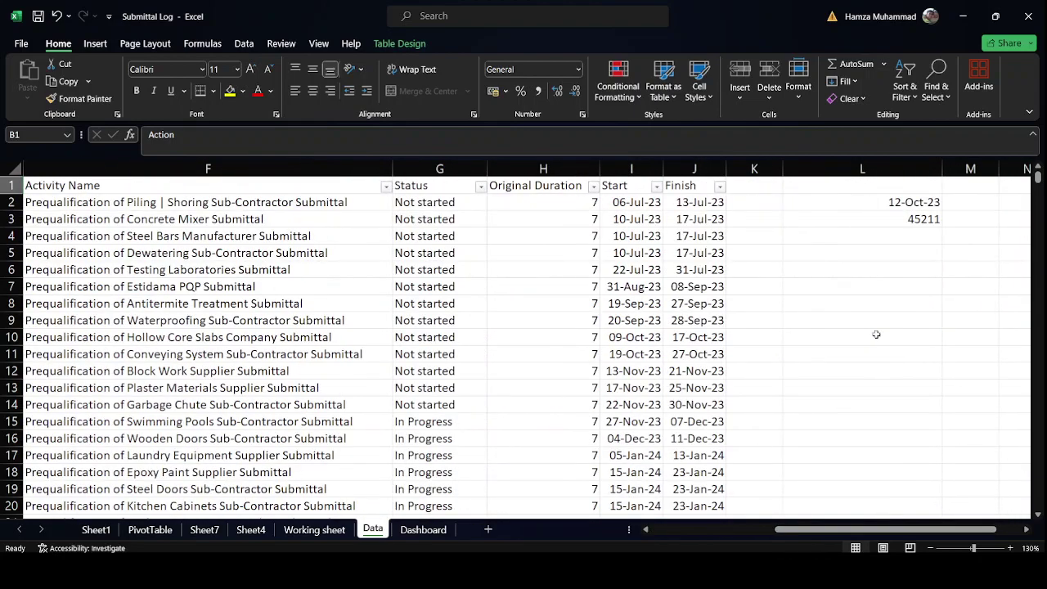
pyautogui.moveTo(921, 529); pyautogui.dragTo(890, 530)
pyautogui.scroll(-3, 910, 350)
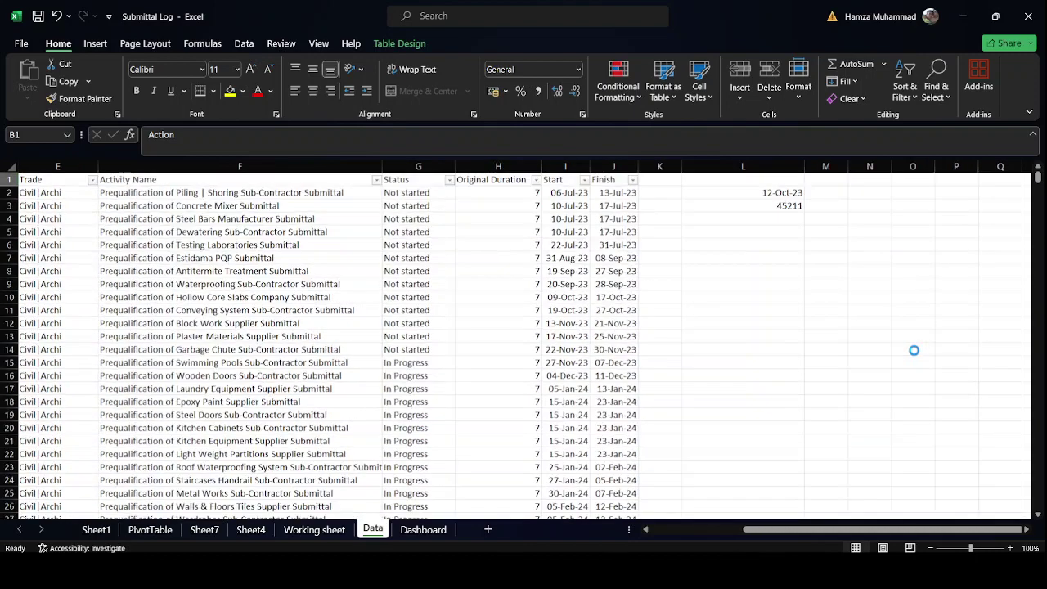
pyautogui.scroll(-2, 914, 350)
pyautogui.hscroll(1, 818, 311)
pyautogui.click(855, 216)
pyautogui.scroll(2, 856, 268)
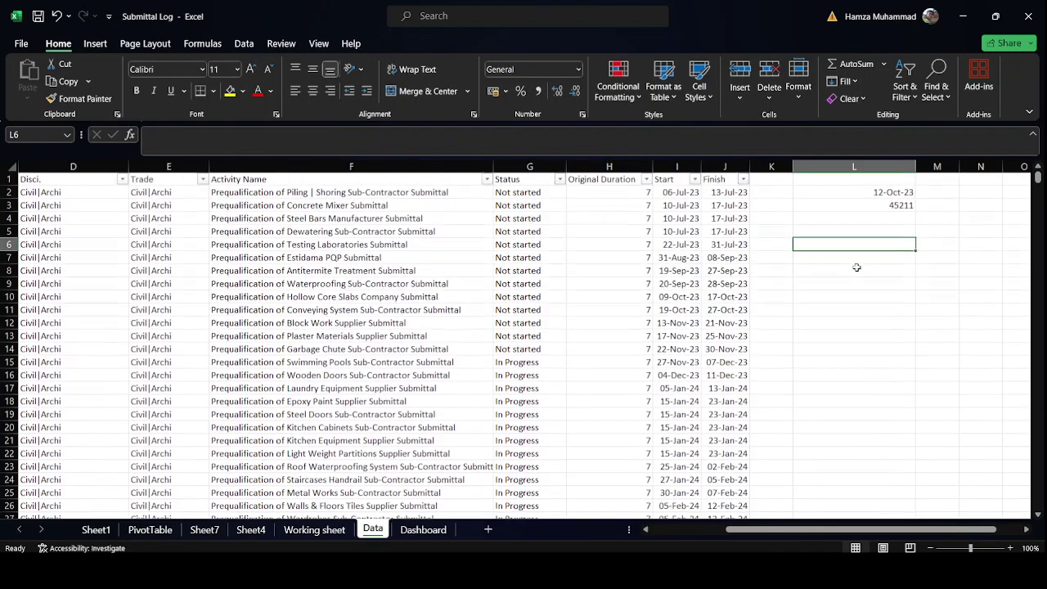
pyautogui.click(869, 230)
pyautogui.write('tOT')
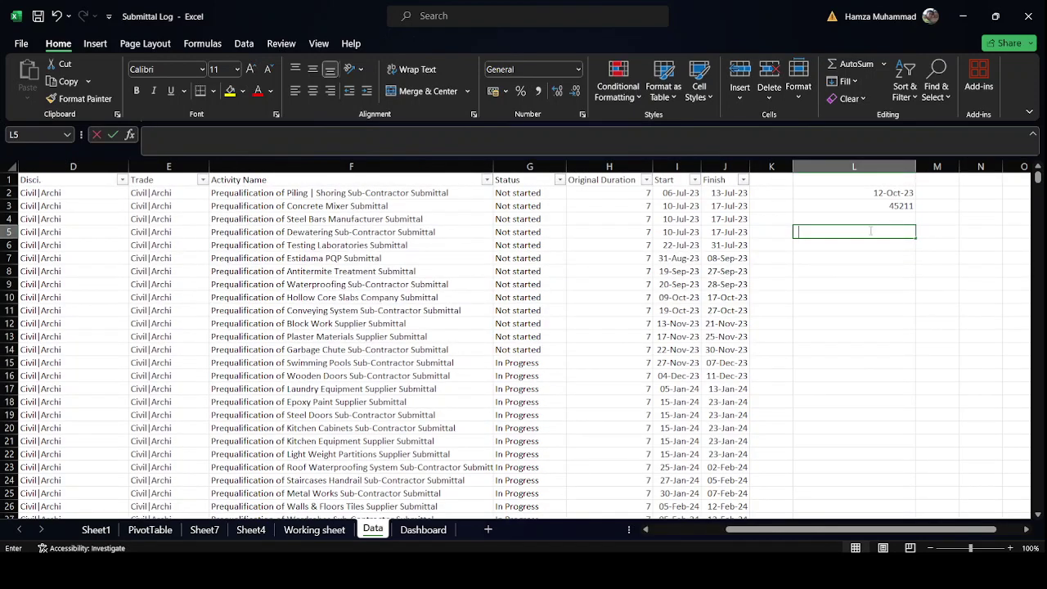
pyautogui.press('BackSpace')
pyautogui.press('BackSpace')
pyautogui.write('Total')
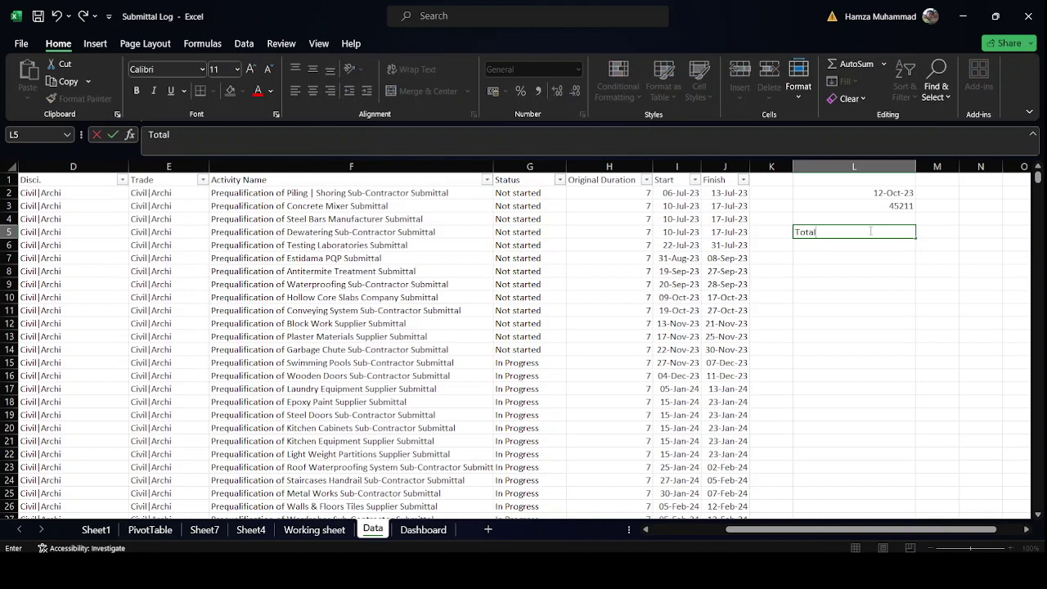
pyautogui.write(' Number of Activities')
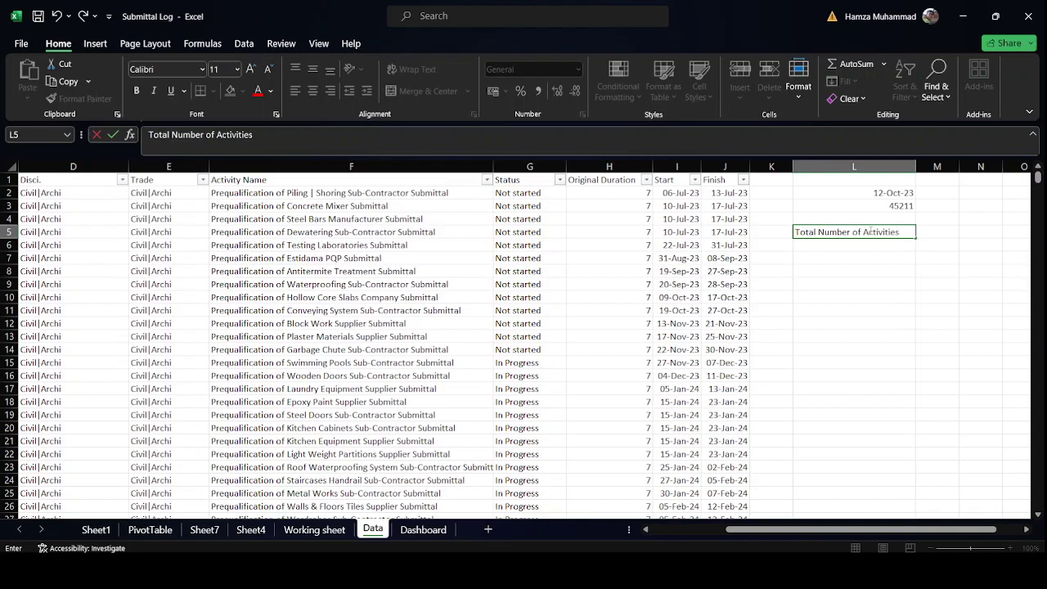
pyautogui.hotkey('ctrl', 'Return')
pyautogui.scroll(2, 870, 230)
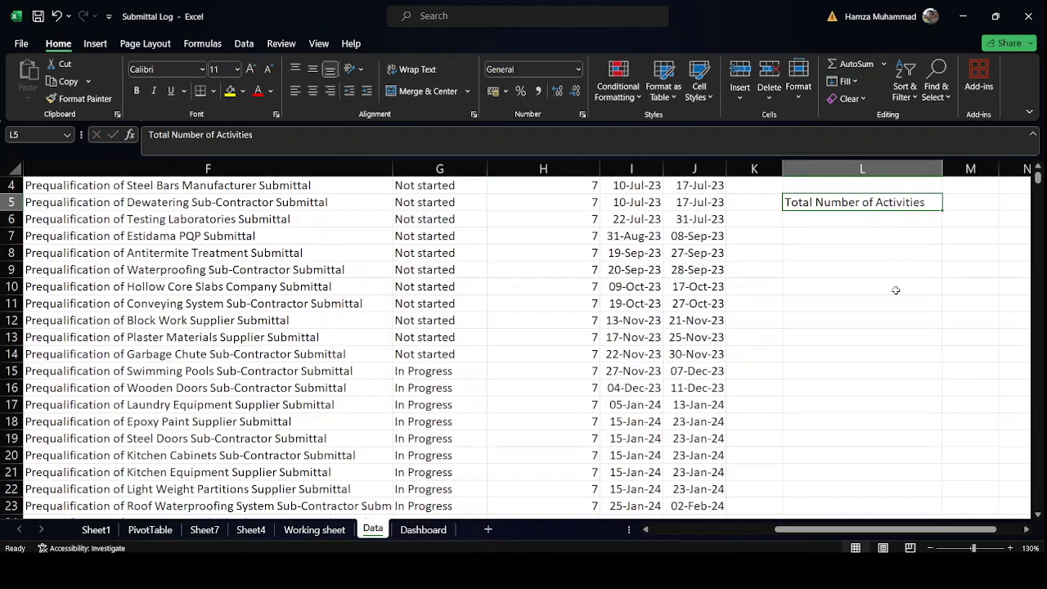
pyautogui.moveTo(945, 530); pyautogui.dragTo(959, 533)
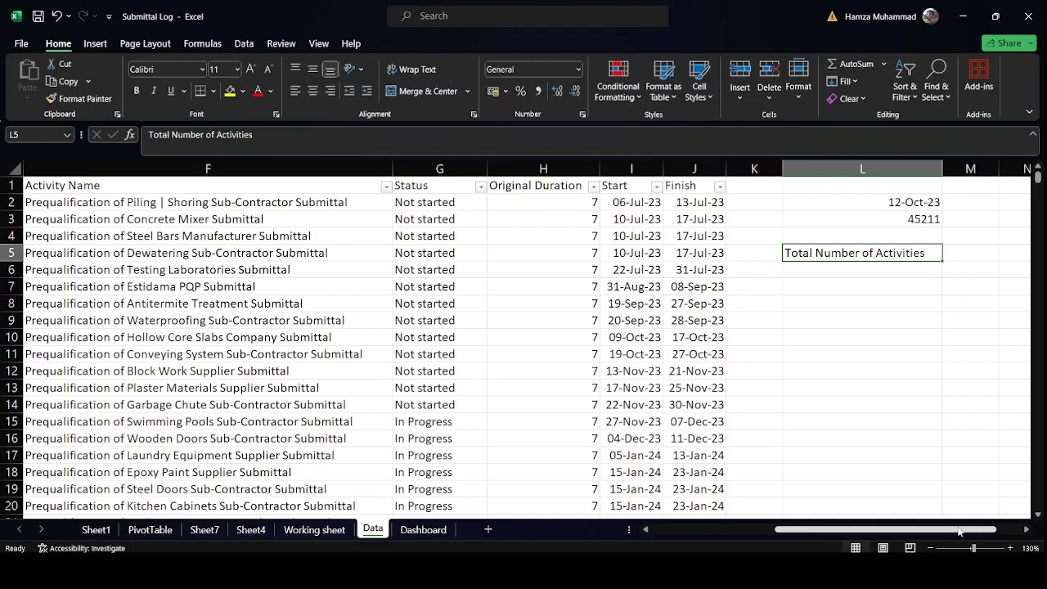
pyautogui.press('Right')
pyautogui.write('=')
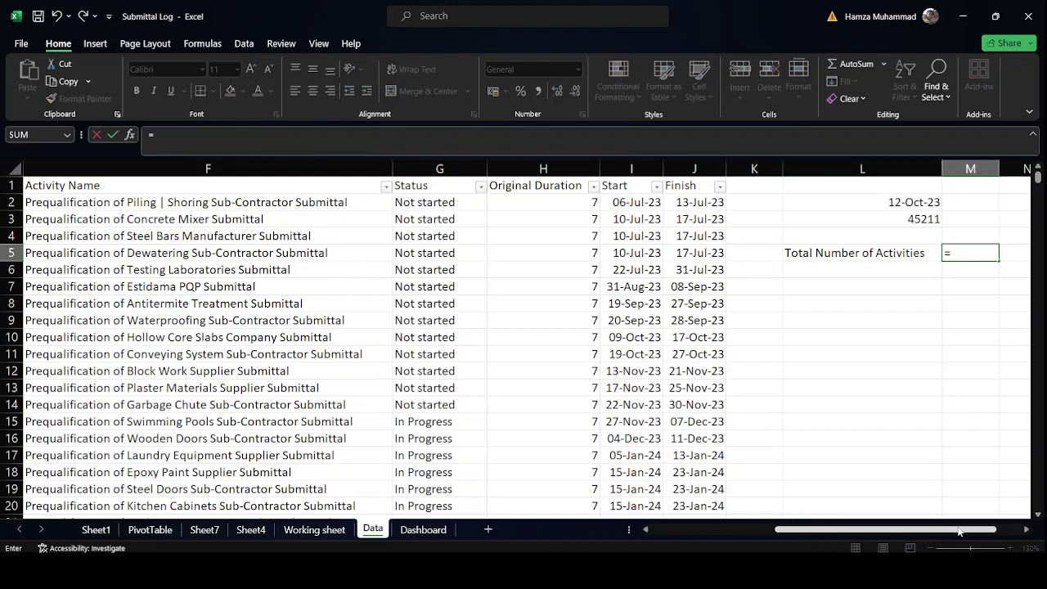
pyautogui.write('count')
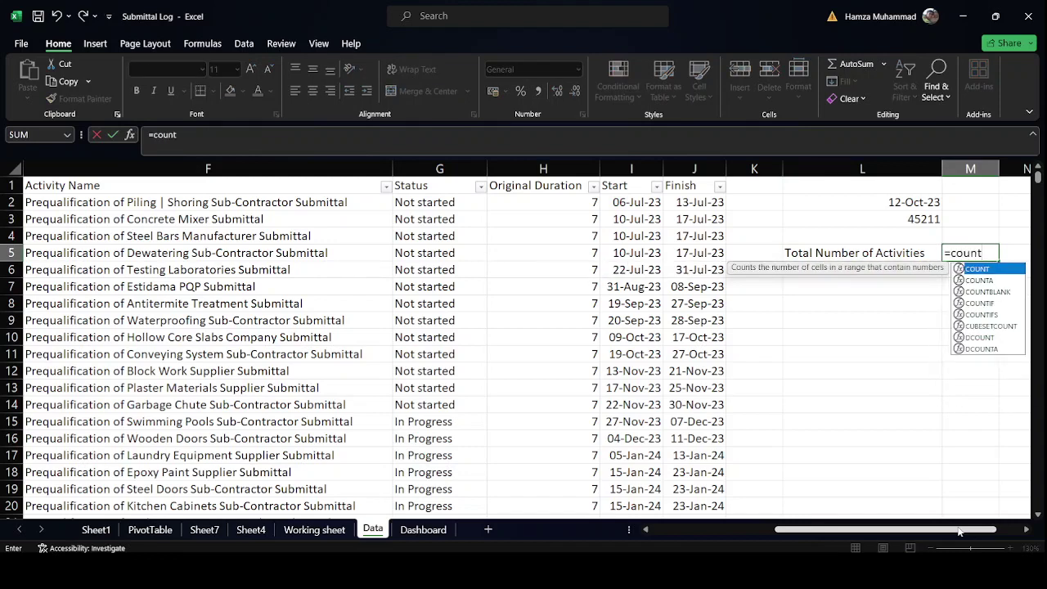
pyautogui.write('s')
pyautogui.press('BackSpace')
pyautogui.write('a')
pyautogui.press('Tab')
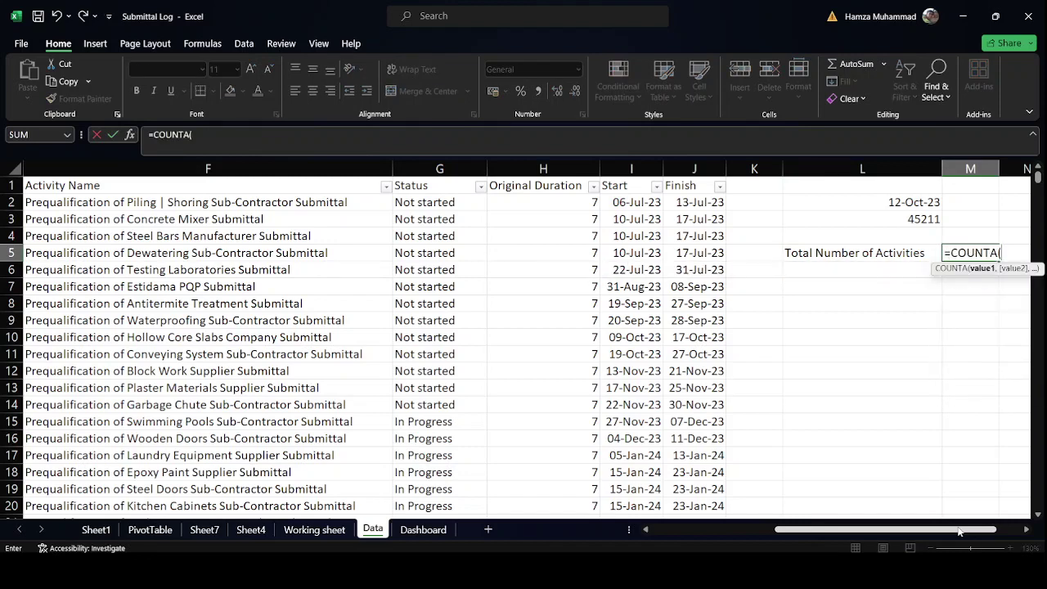
pyautogui.moveTo(958, 531); pyautogui.dragTo(333, 533)
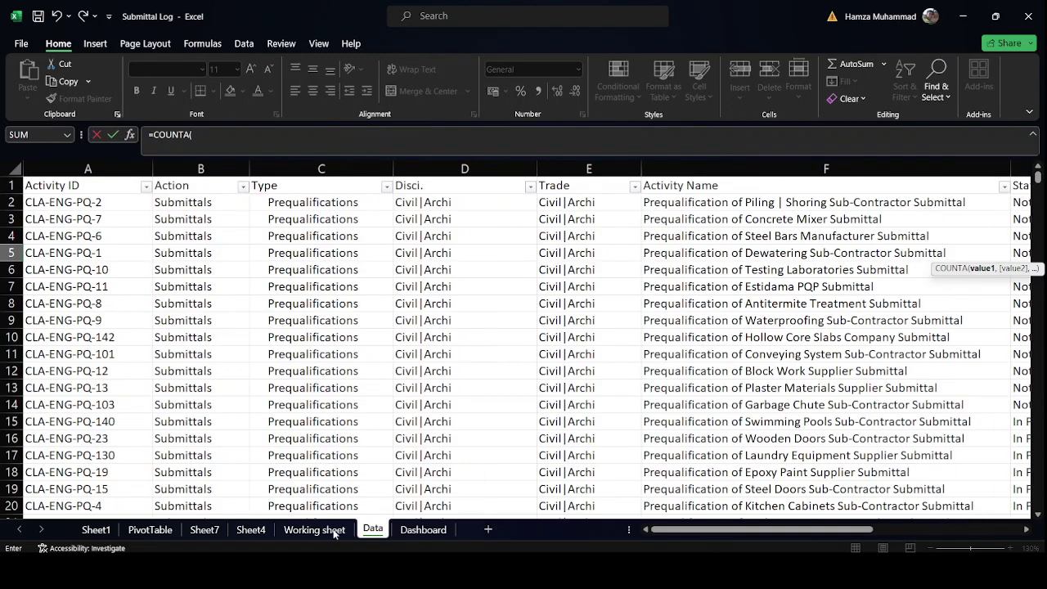
pyautogui.click(116, 170)
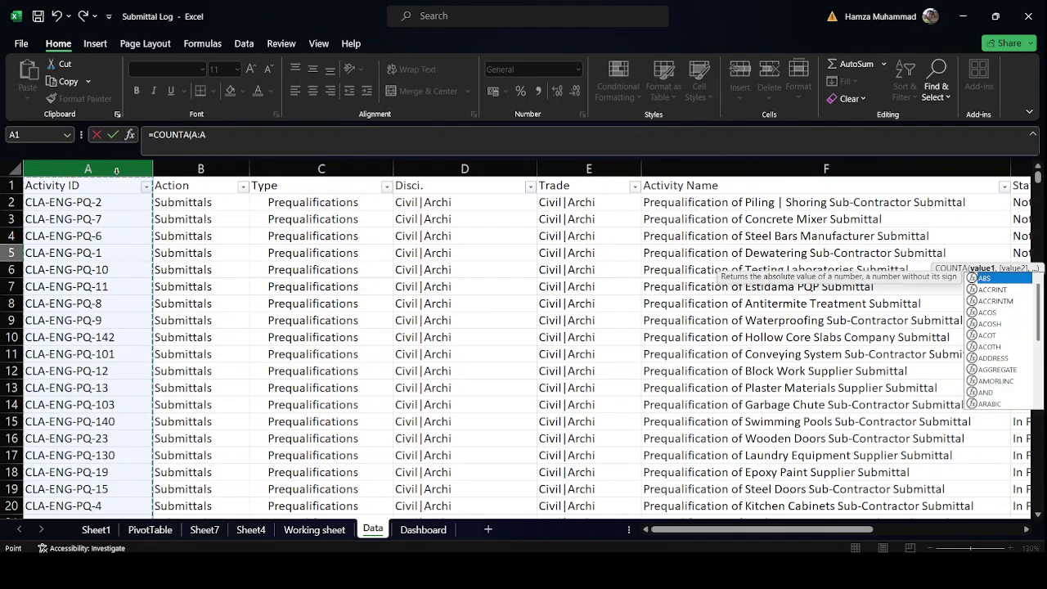
pyautogui.press('F3')
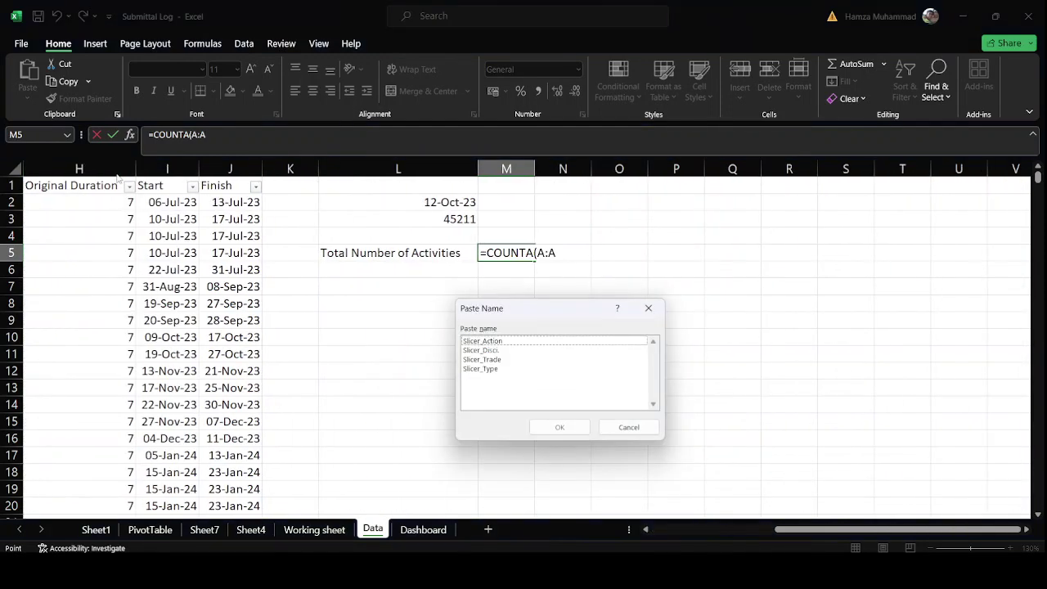
pyautogui.press('Escape')
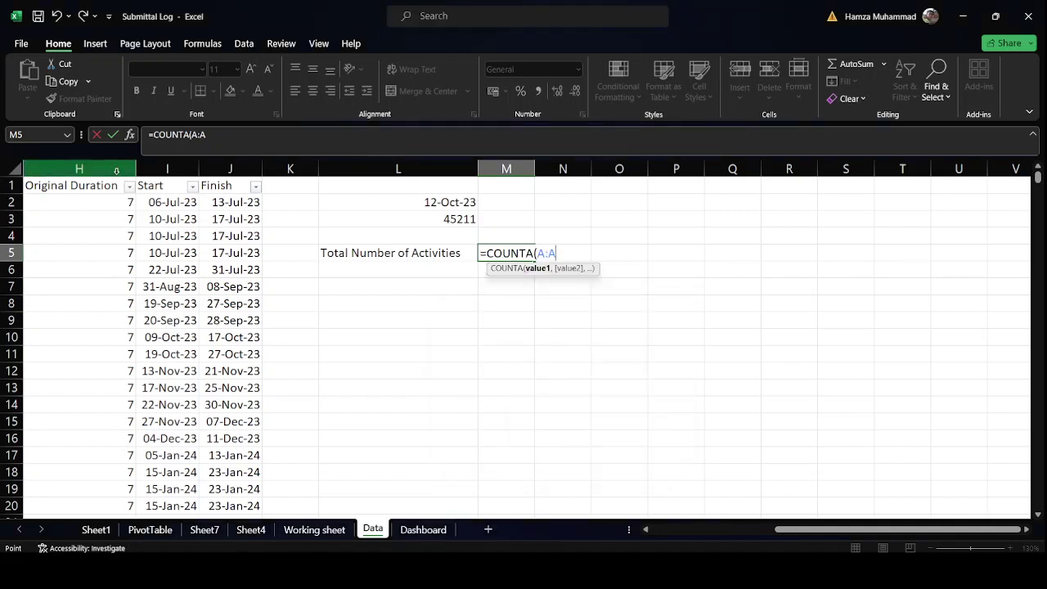
pyautogui.press('F4')
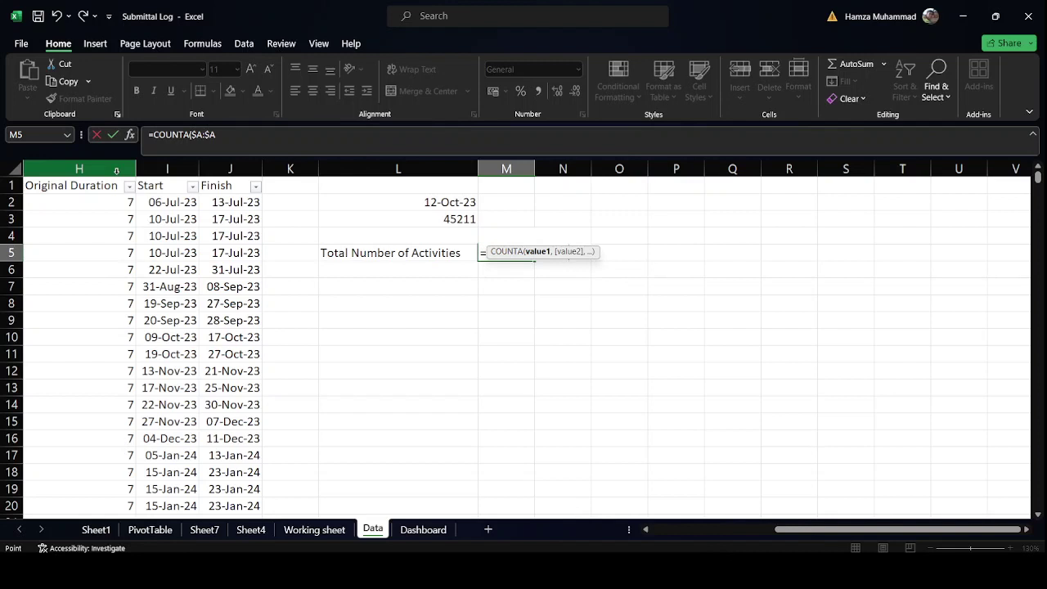
pyautogui.press('Escape')
# Count the non-empty cells of the Activity ID column in cell M5 with the formula =COUNTA($A:$A).
pyautogui.write('=counta')
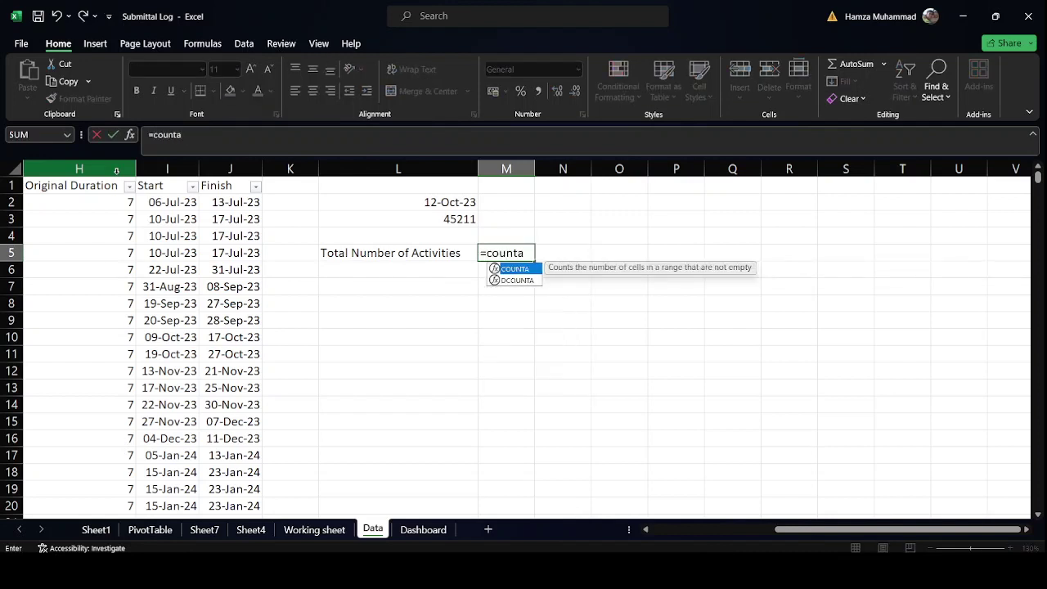
pyautogui.press('Tab')
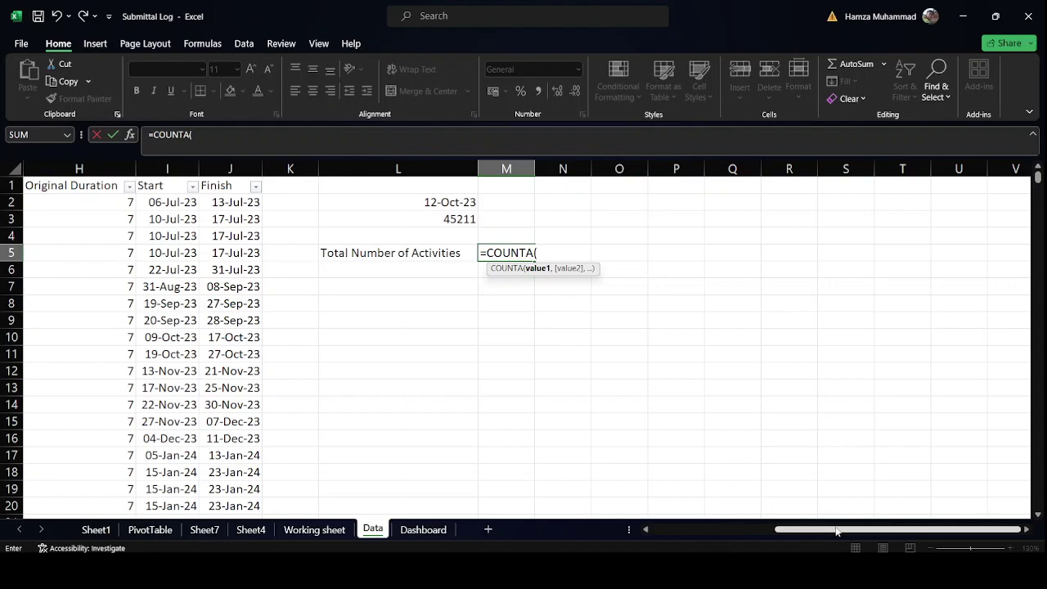
pyautogui.moveTo(831, 529); pyautogui.dragTo(708, 529)
pyautogui.click(103, 166)
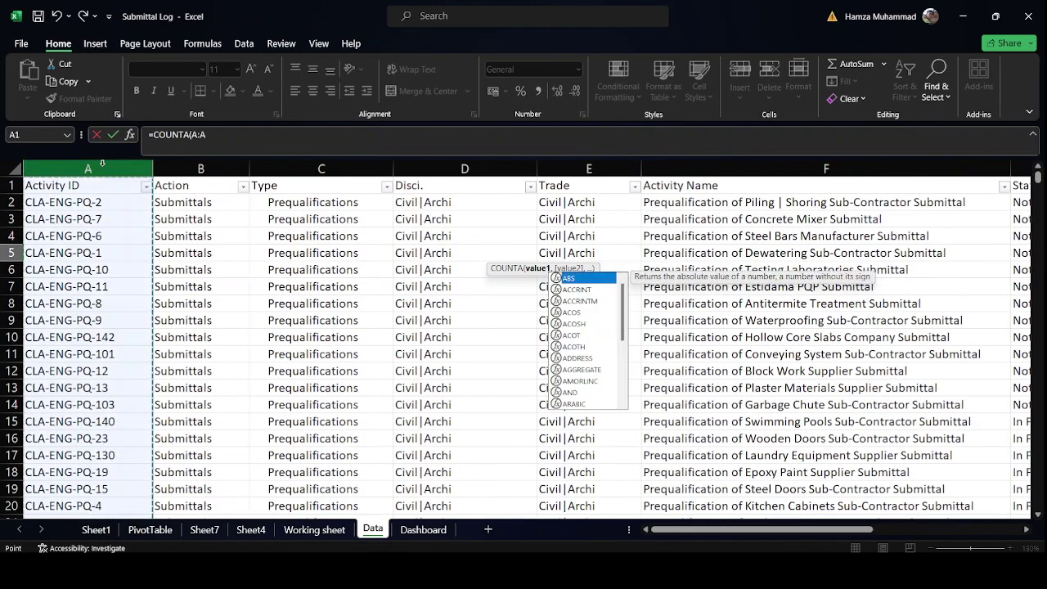
pyautogui.press('F4')
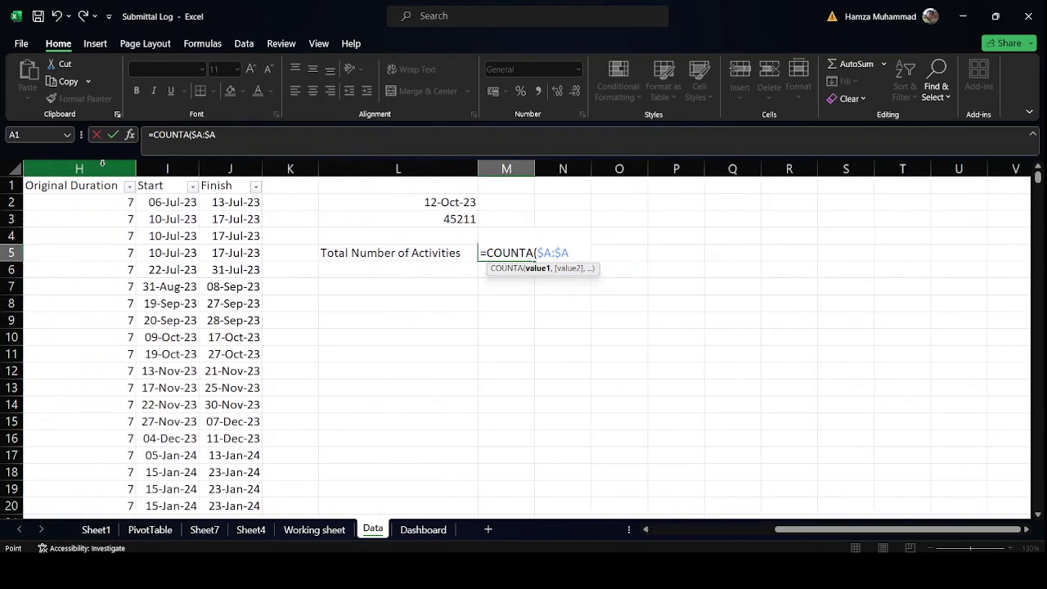
pyautogui.write(')')
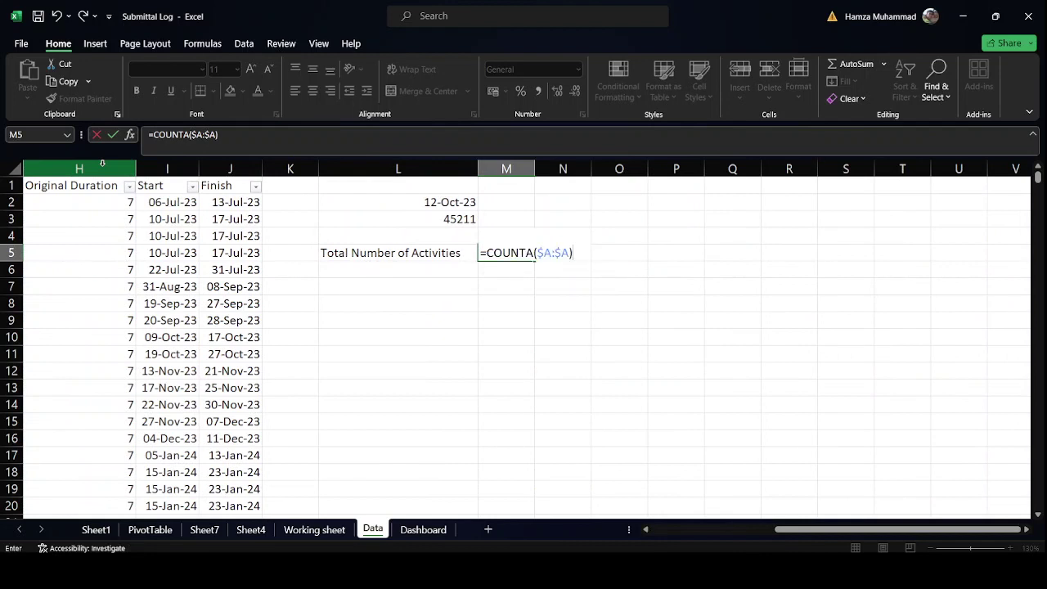
pyautogui.hotkey('ctrl', 'Return')
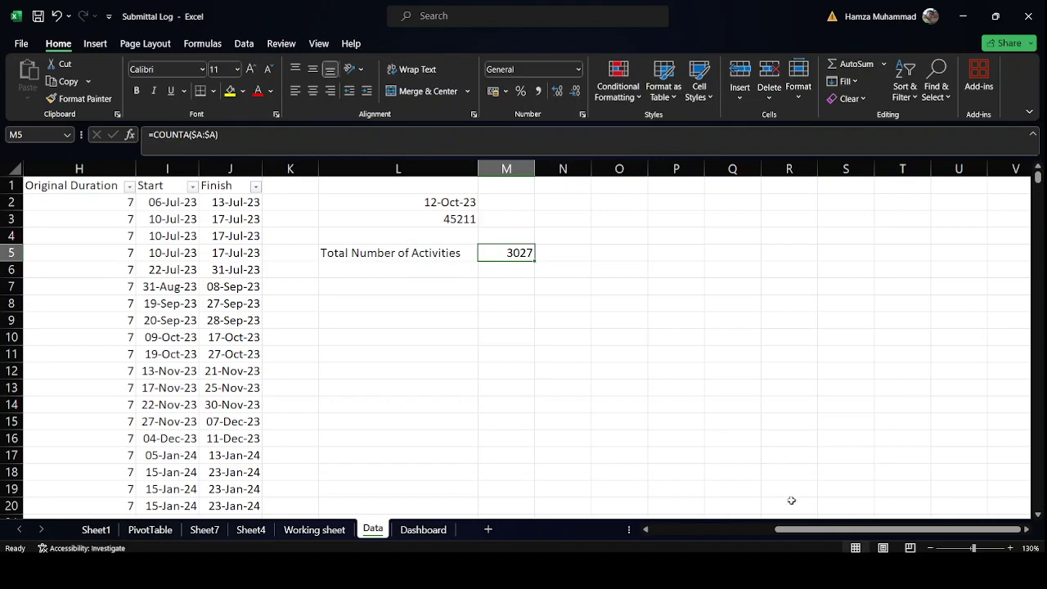
# Select all Activity ID entries from A2 down to the last row to check their count without the header.
pyautogui.moveTo(789, 529); pyautogui.dragTo(643, 518)
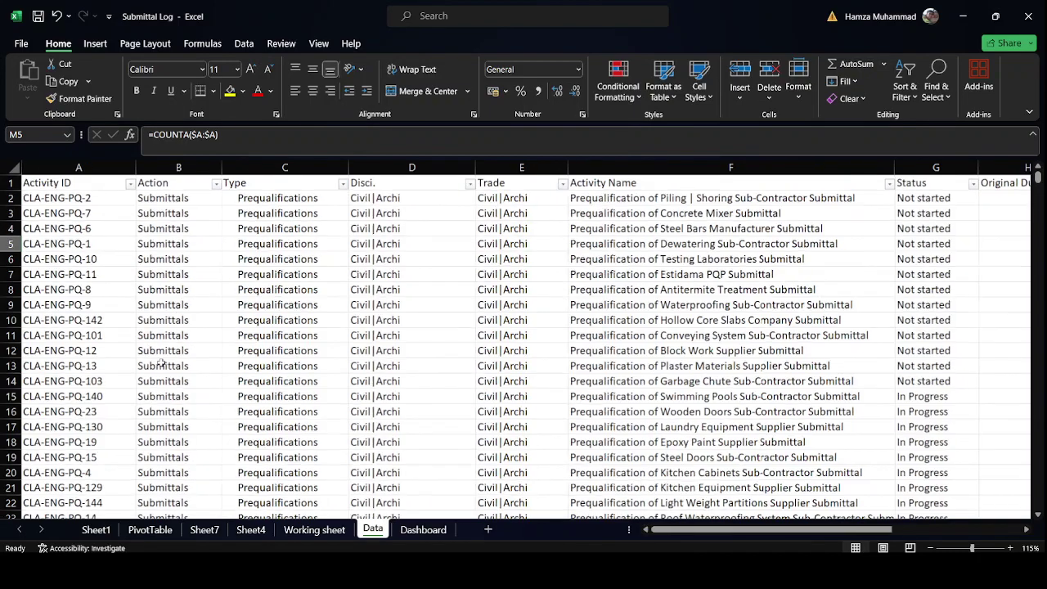
pyautogui.keyDown('ctrl'); pyautogui.scroll(-1, 162, 358); pyautogui.keyUp('ctrl')
pyautogui.click(61, 202)
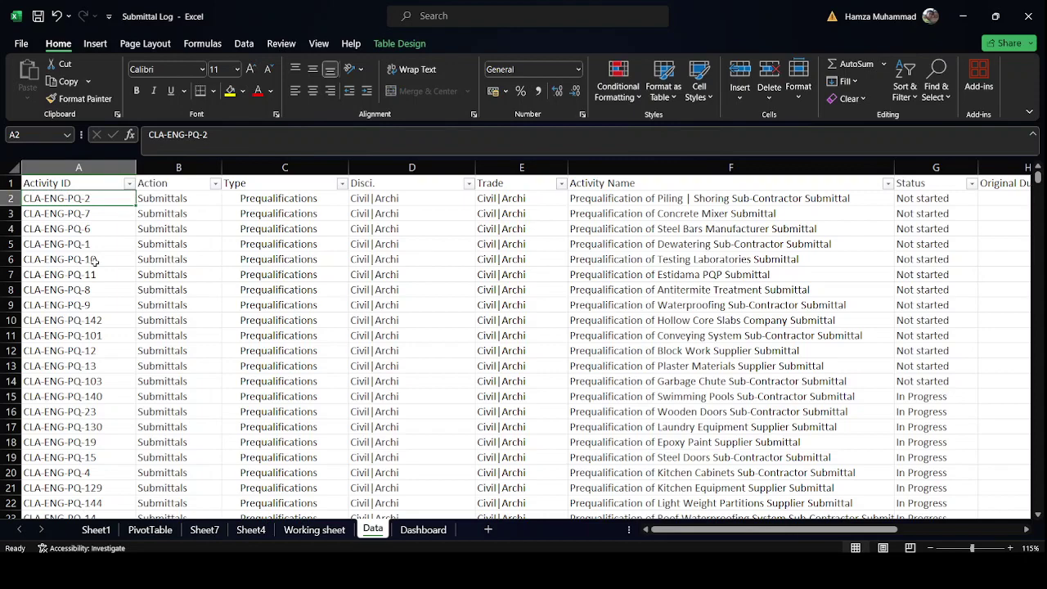
pyautogui.hotkey('ctrl', 'shift', 'Down')
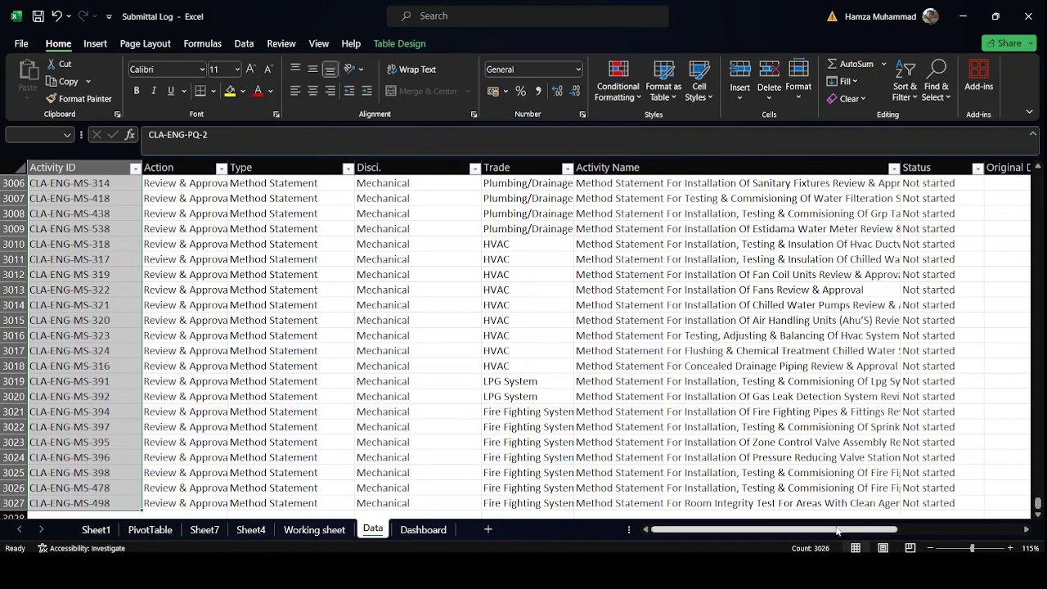
pyautogui.scroll(20, 1037, 507)
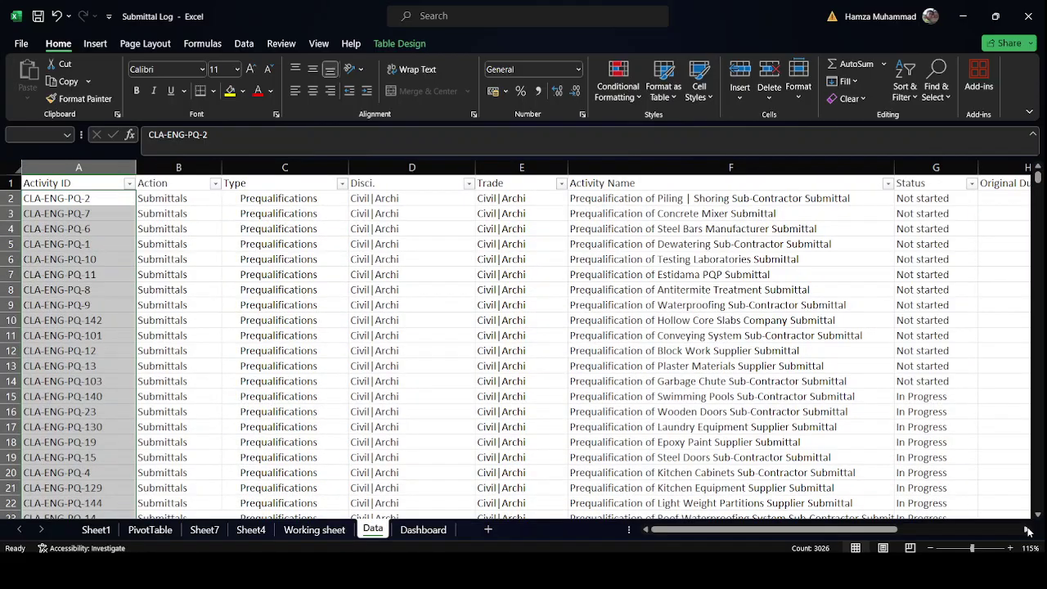
# Change the formula in M5 to =COUNTA($A:$A)-1 to exclude the header row from the activity total.
pyautogui.hscroll(5, 922, 284)
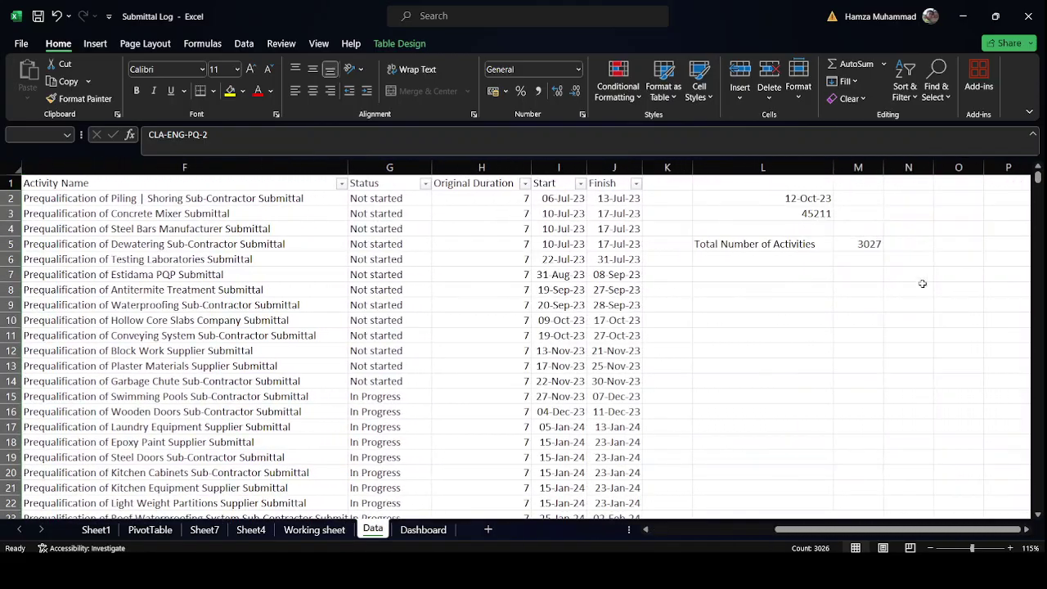
pyautogui.doubleClick(867, 243)
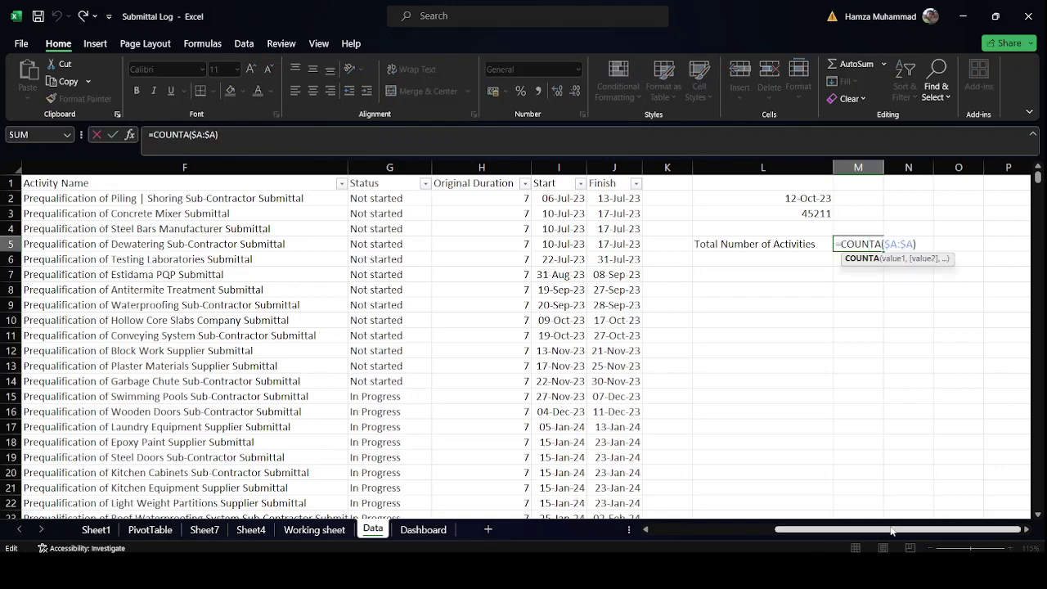
pyautogui.moveTo(896, 529); pyautogui.dragTo(777, 529)
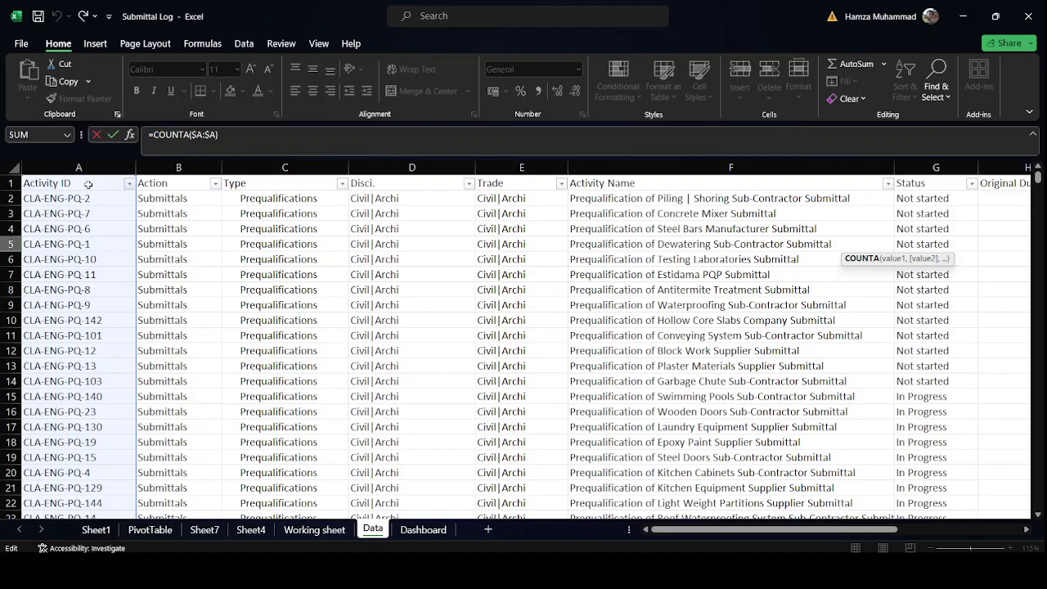
pyautogui.moveTo(780, 530); pyautogui.dragTo(987, 537)
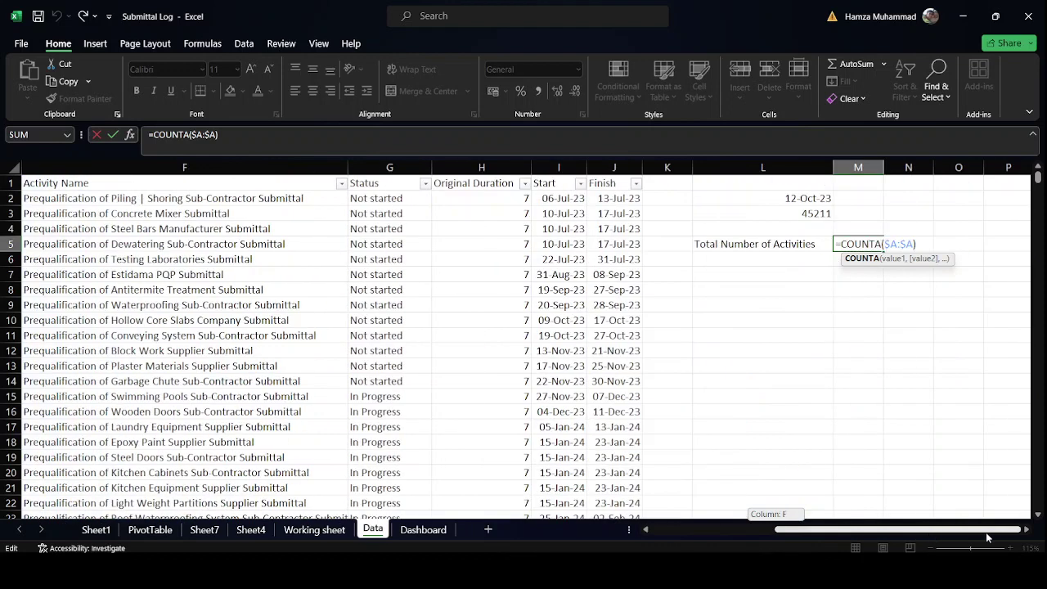
pyautogui.click(355, 139)
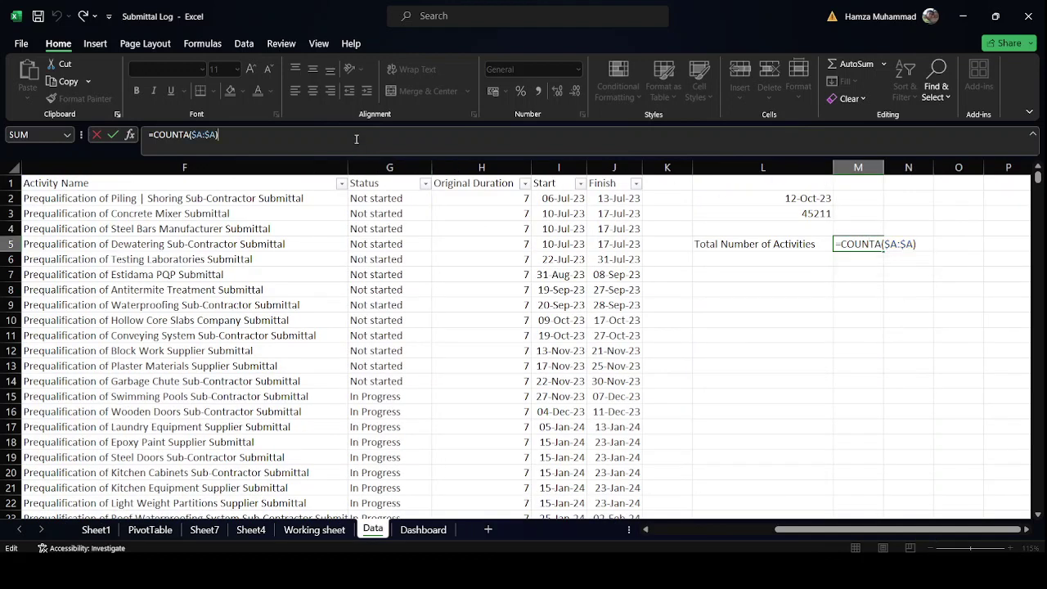
pyautogui.write('-1')
pyautogui.hotkey('ctrl', 'Return')
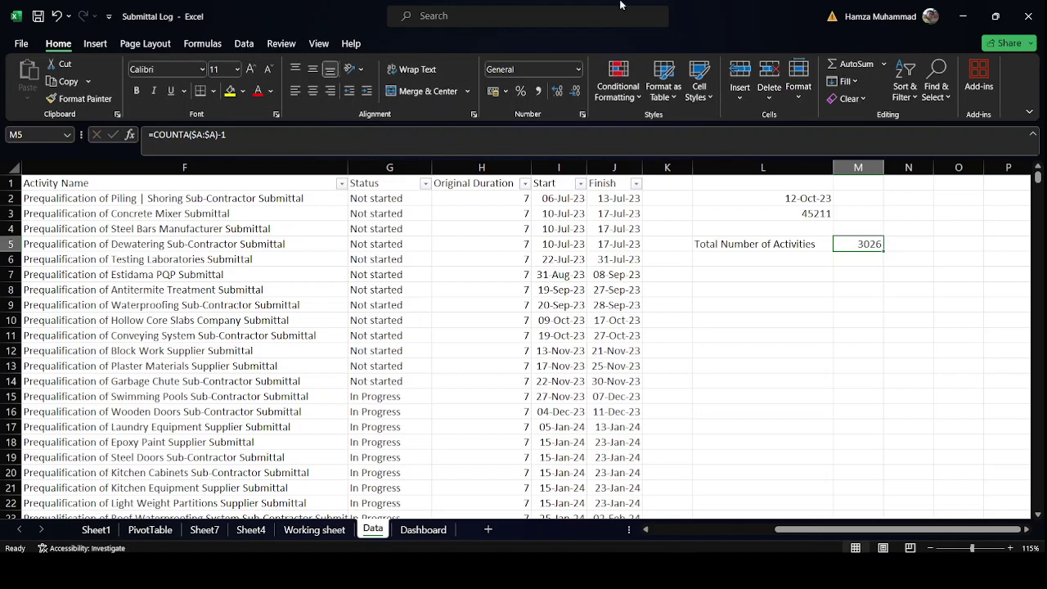
# Enter the bold heading "COUNTA" in cell L4 above the Total Number of Activities label.
pyautogui.click(735, 227)
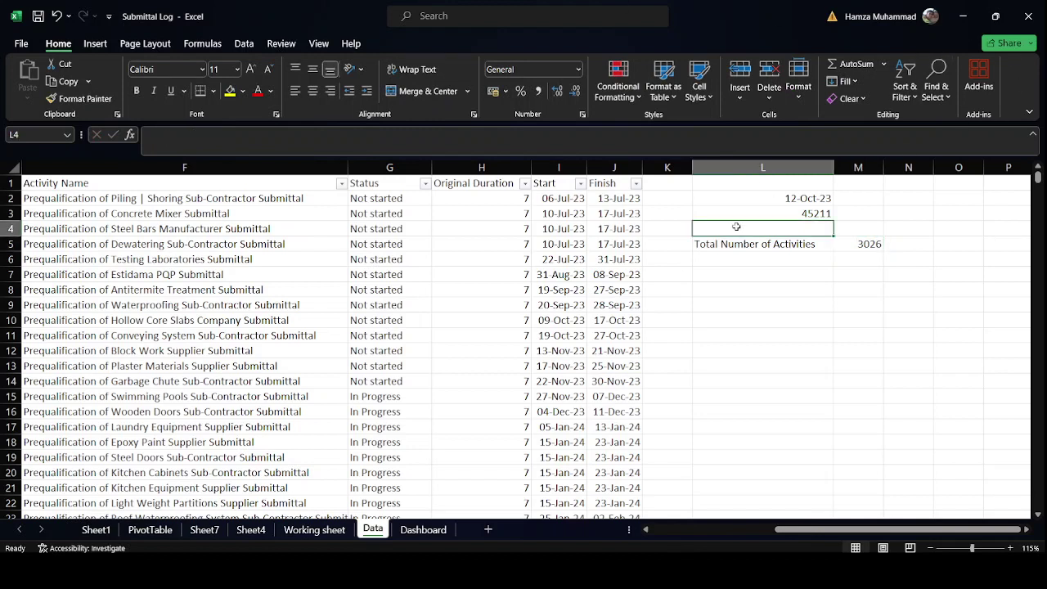
pyautogui.write('COUNTA')
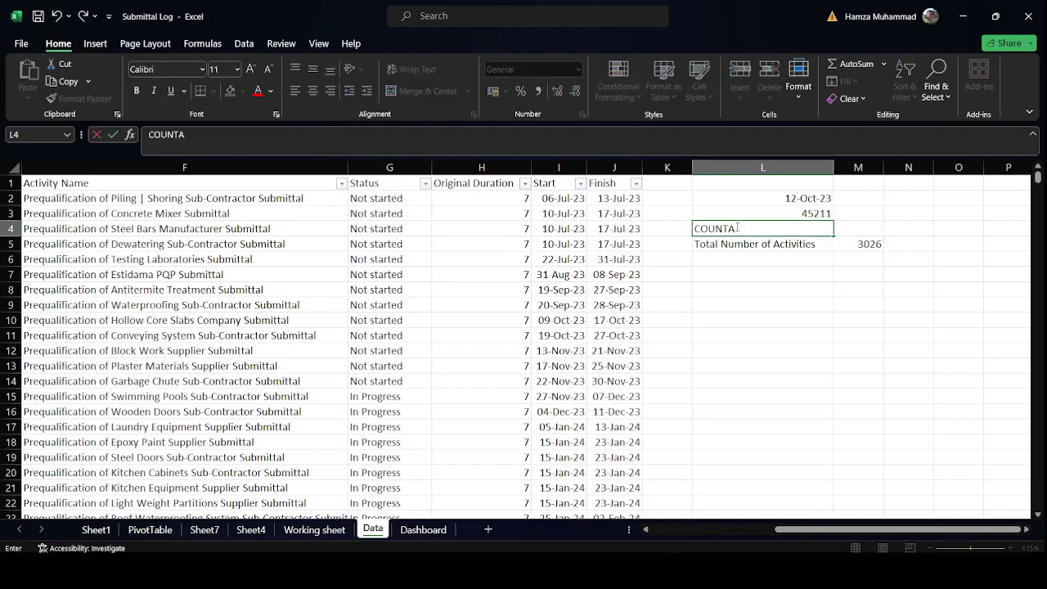
pyautogui.hotkey('ctrl', 'Return')
pyautogui.hotkey('ctrl', 'b')
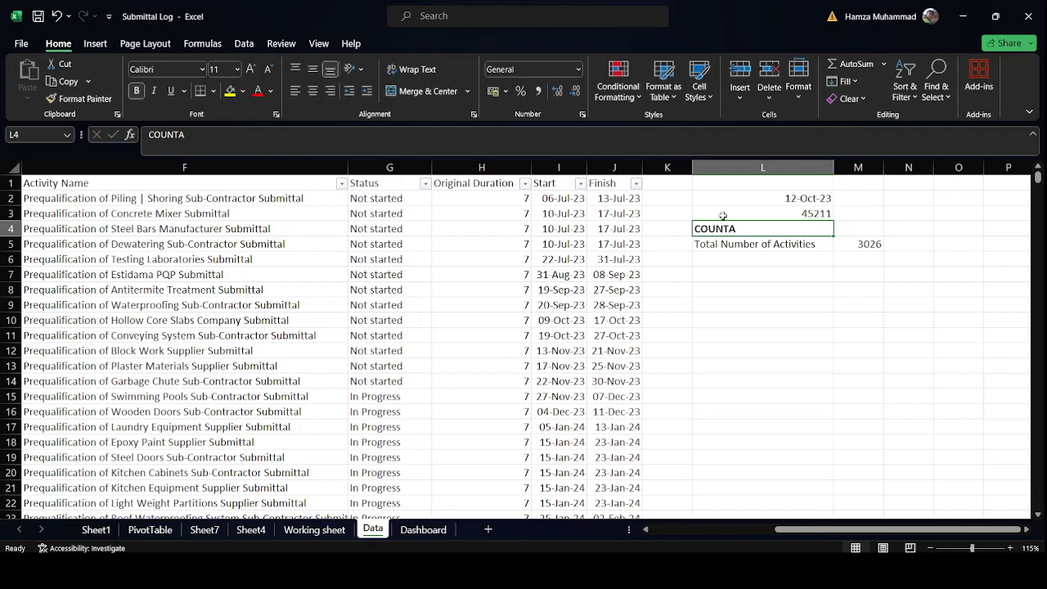
# Enter the bold heading "COUNTIF" in cell L7.
pyautogui.click(735, 277)
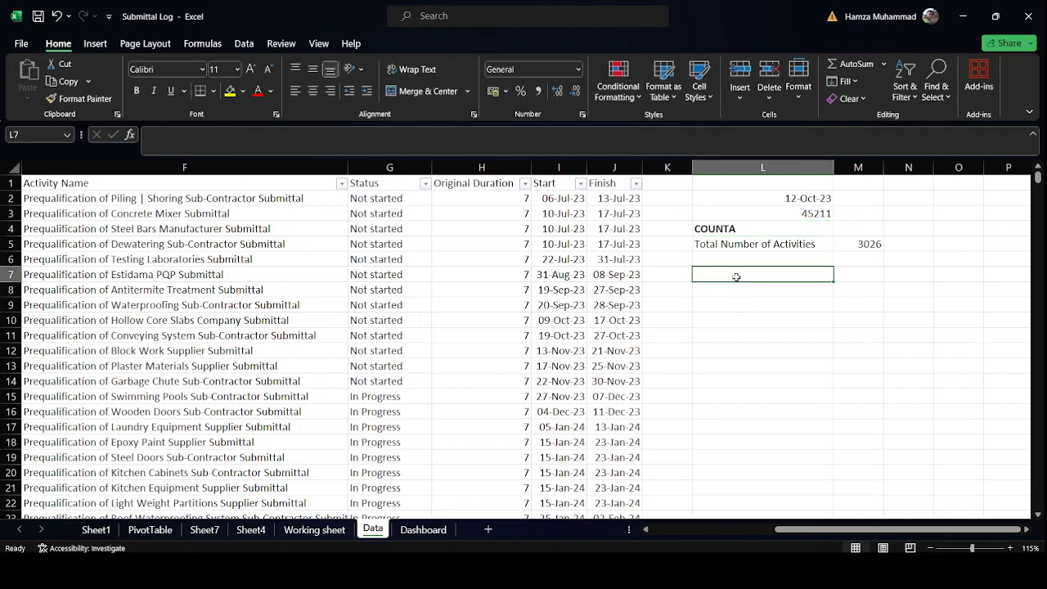
pyautogui.write('COUNTIF')
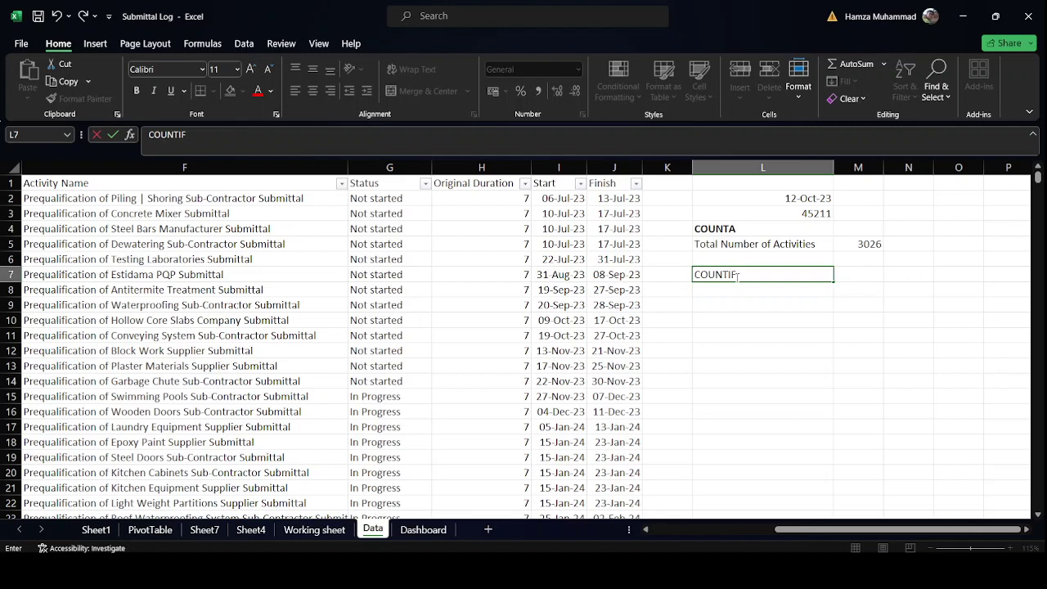
pyautogui.hotkey('ctrl', 'Return')
pyautogui.hotkey('ctrl', 'b')
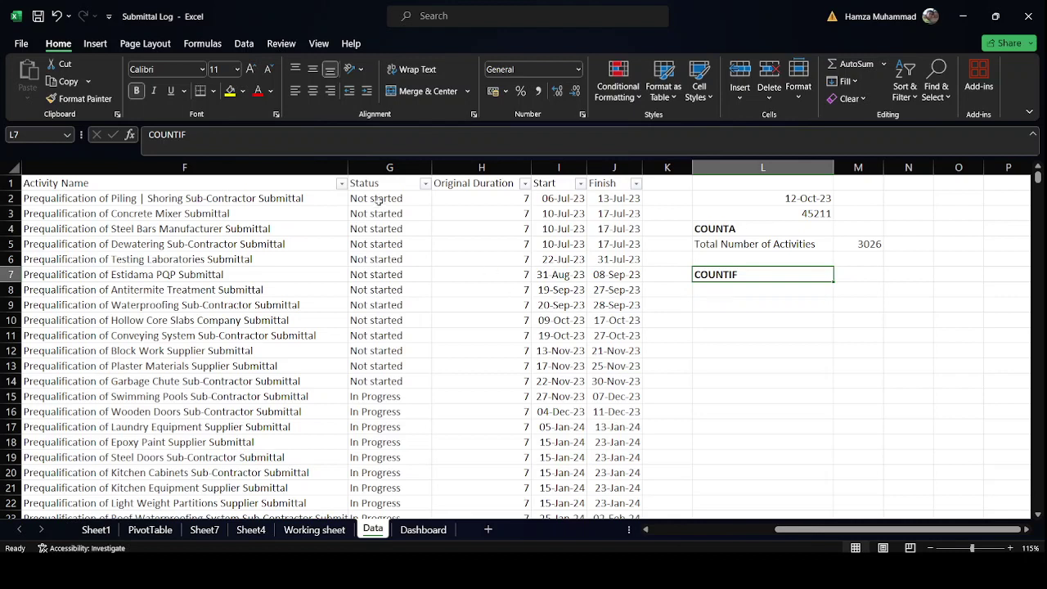
# Check the Status filter's options, then copy the "Not started" and "In Progress" entries from G14:G15 into L8:L9.
pyautogui.click(426, 184)
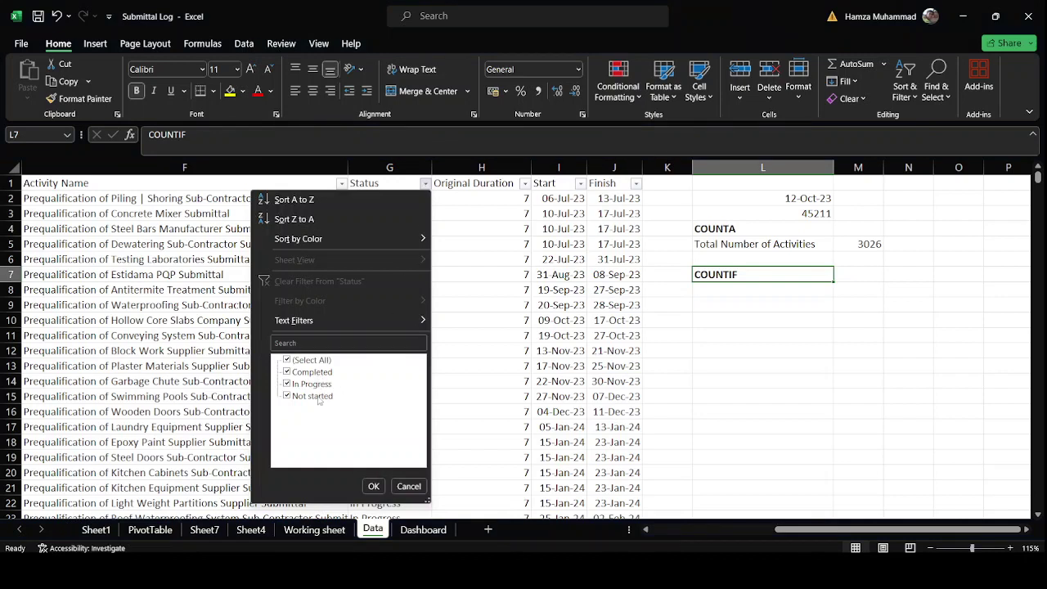
pyautogui.click(373, 487)
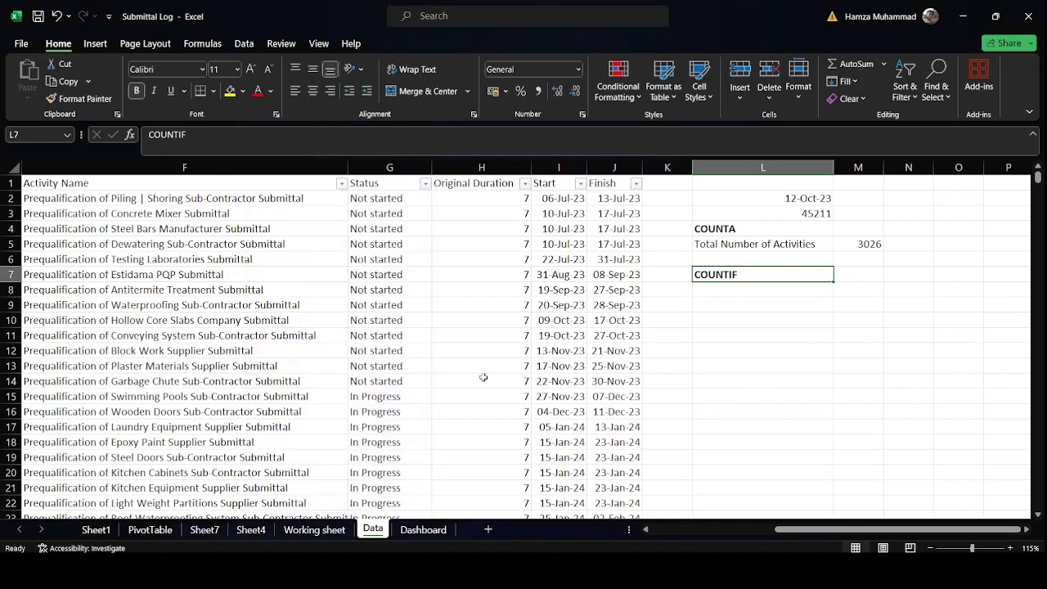
pyautogui.click(395, 383)
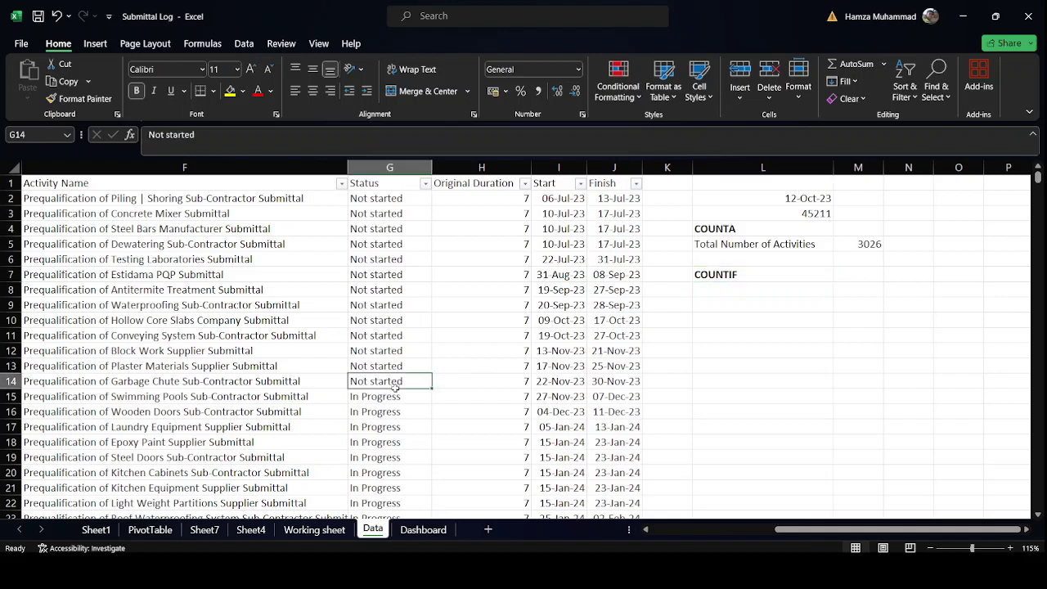
pyautogui.moveTo(395, 383); pyautogui.dragTo(394, 390)
pyautogui.hotkey('ctrl', 'c')
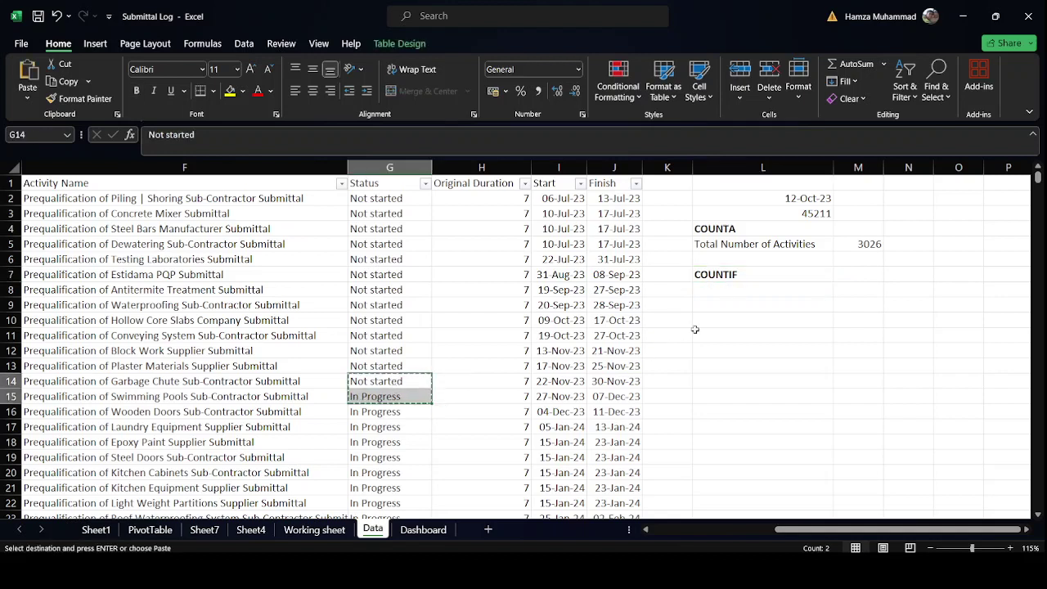
pyautogui.click(754, 291)
pyautogui.press('Return')
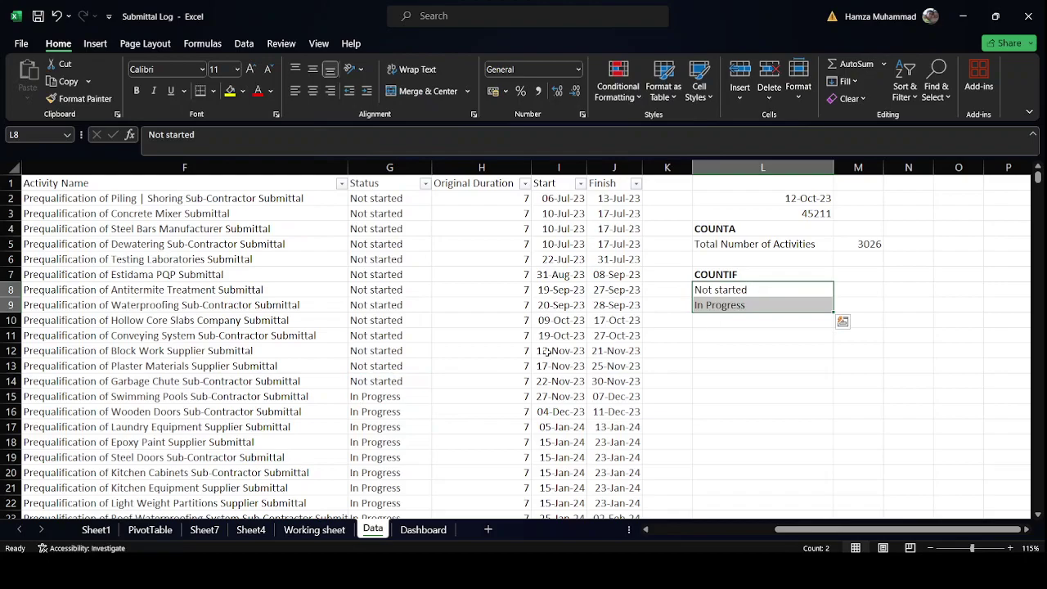
# Copy a "Completed" entry from the Status column into cell L10 below In Progress.
pyautogui.scroll(-20, 544, 360)
pyautogui.scroll(-20, 542, 380)
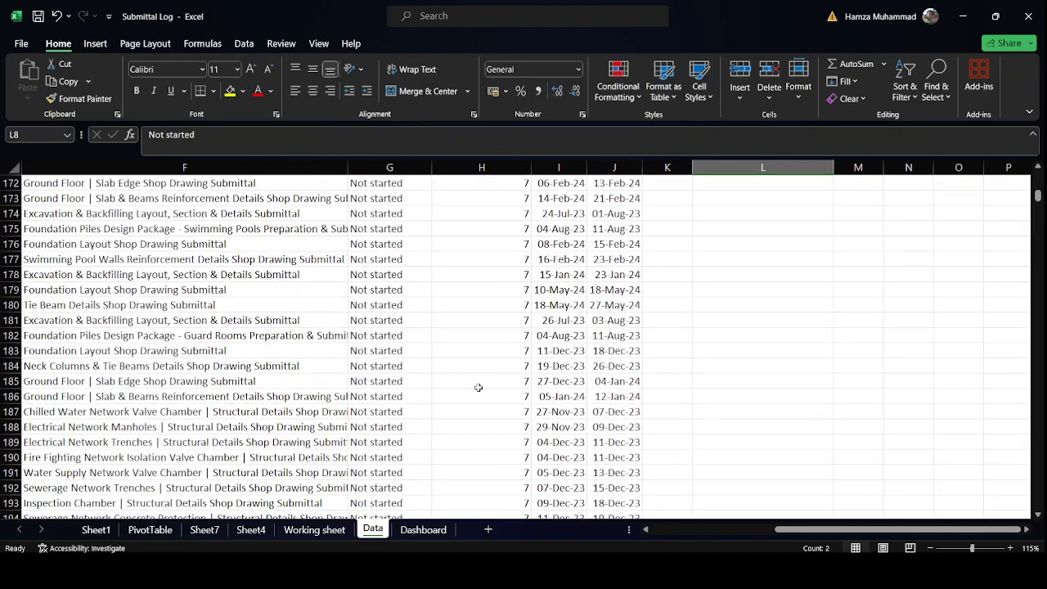
pyautogui.scroll(-11, 477, 386)
pyautogui.click(393, 423)
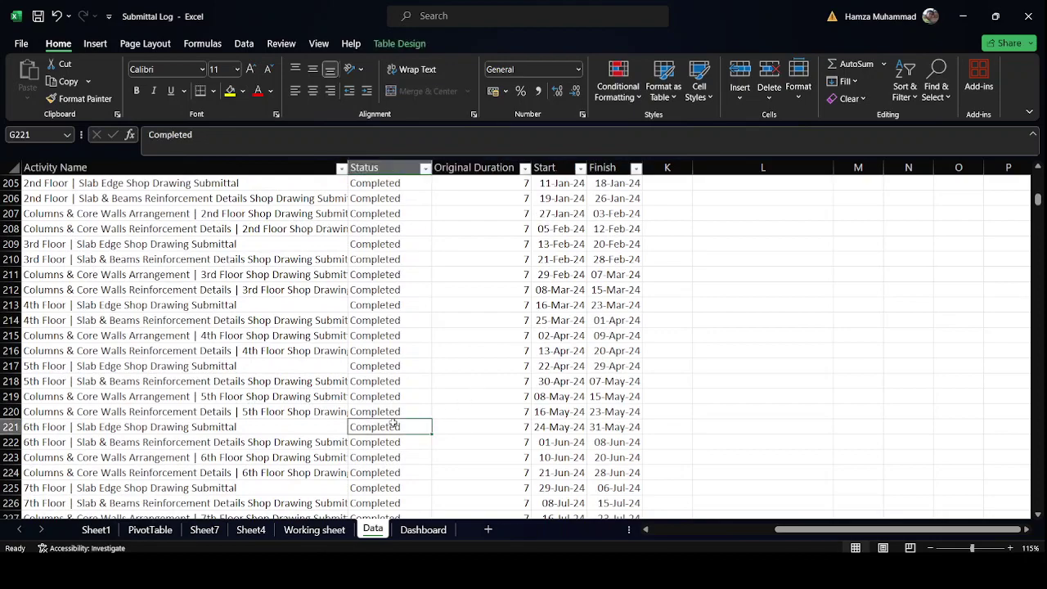
pyautogui.hotkey('ctrl', 'c')
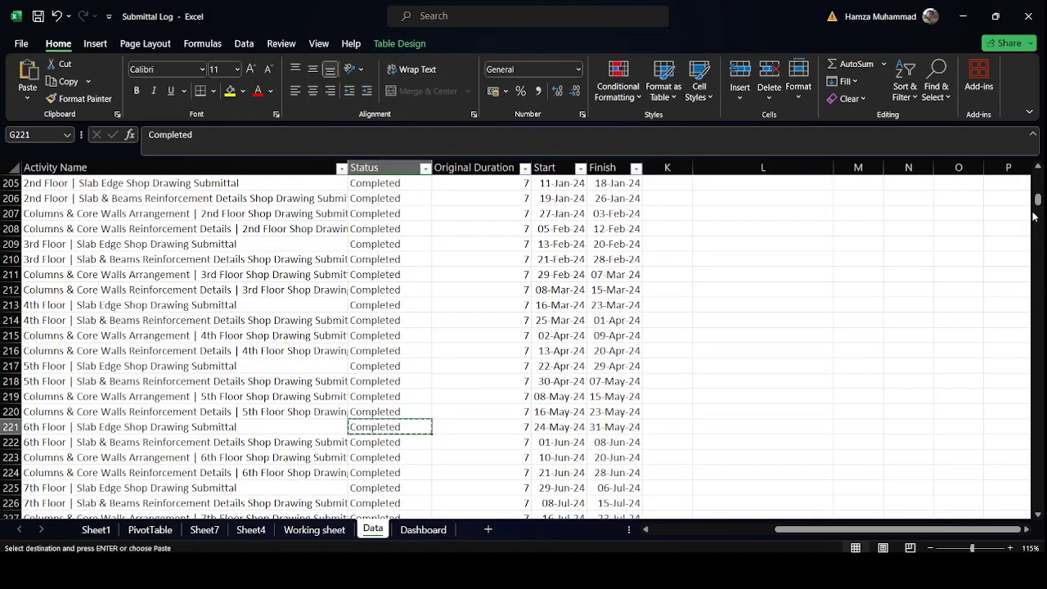
pyautogui.moveTo(1036, 201); pyautogui.dragTo(1037, 174)
pyautogui.click(731, 322)
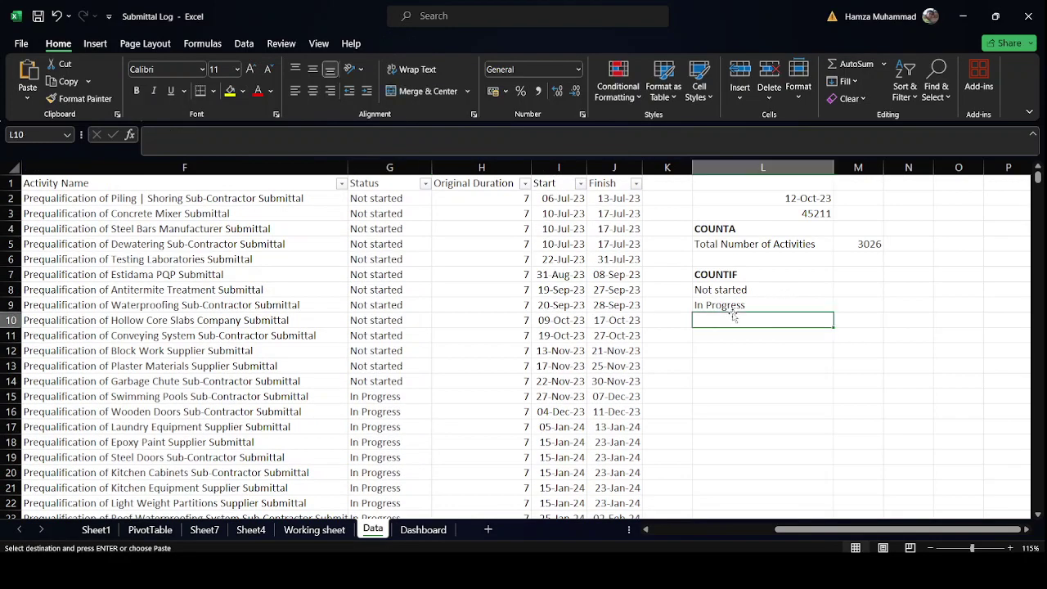
pyautogui.press('Return')
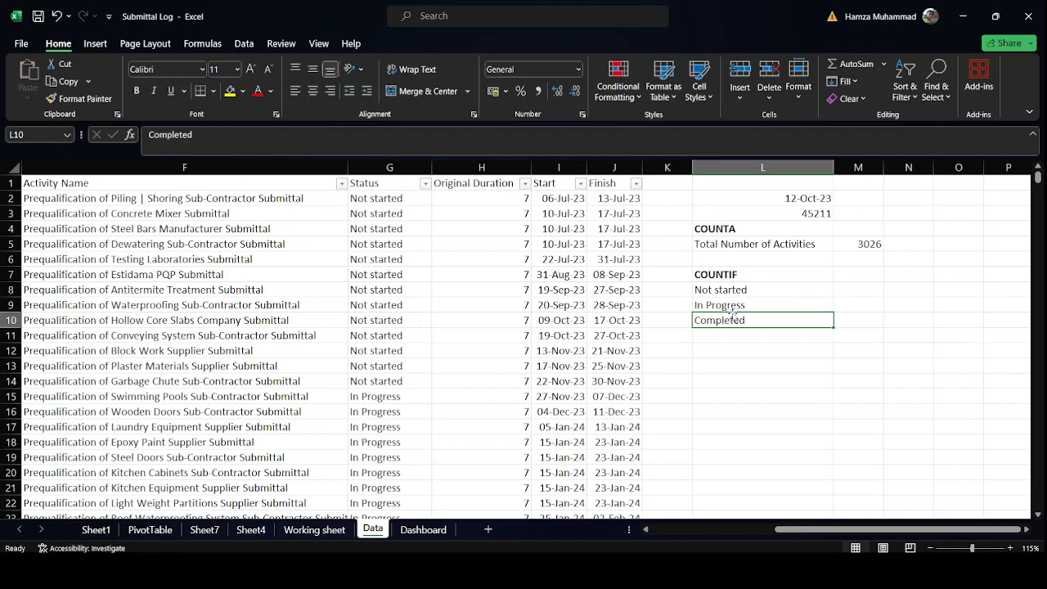
# Fill M8:M10 with =COUNTIF($G:$G,L8) to count the activities for each status label.
pyautogui.click(864, 292)
pyautogui.moveTo(865, 292); pyautogui.dragTo(866, 316)
pyautogui.write('=COUNTA')
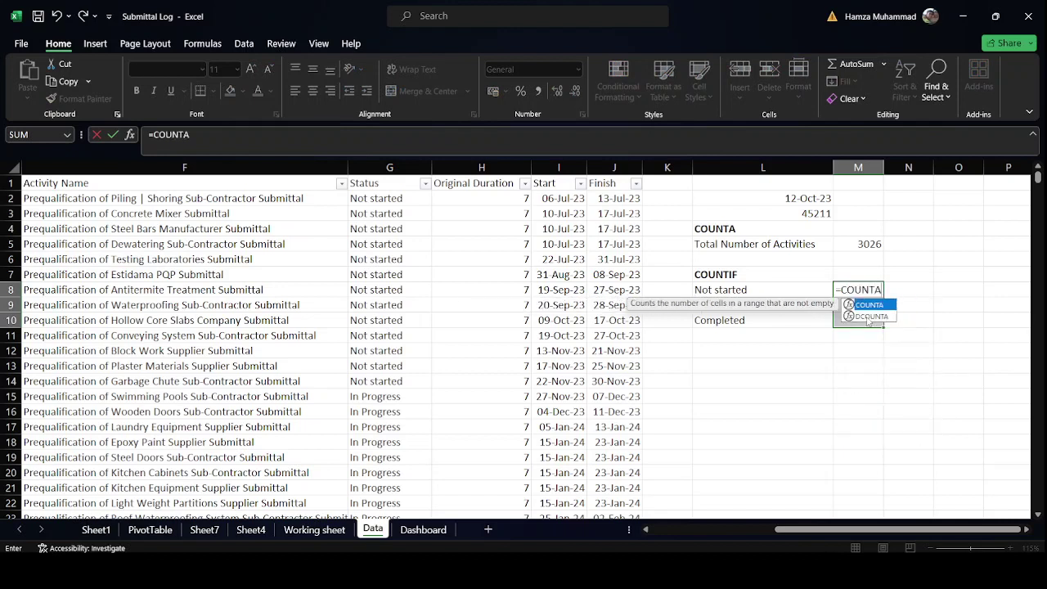
pyautogui.press('BackSpace')
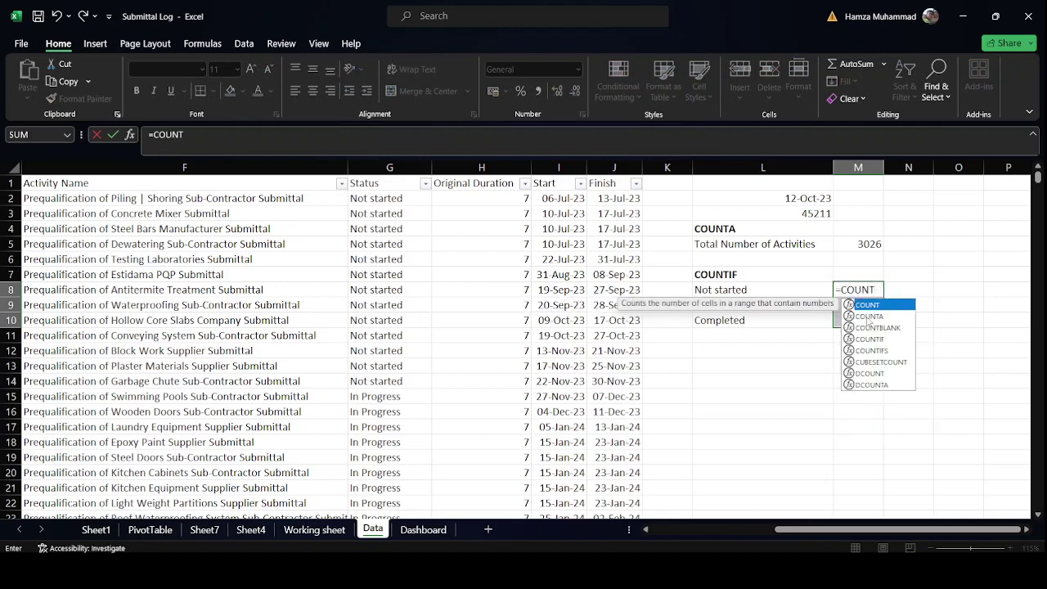
pyautogui.write('IF')
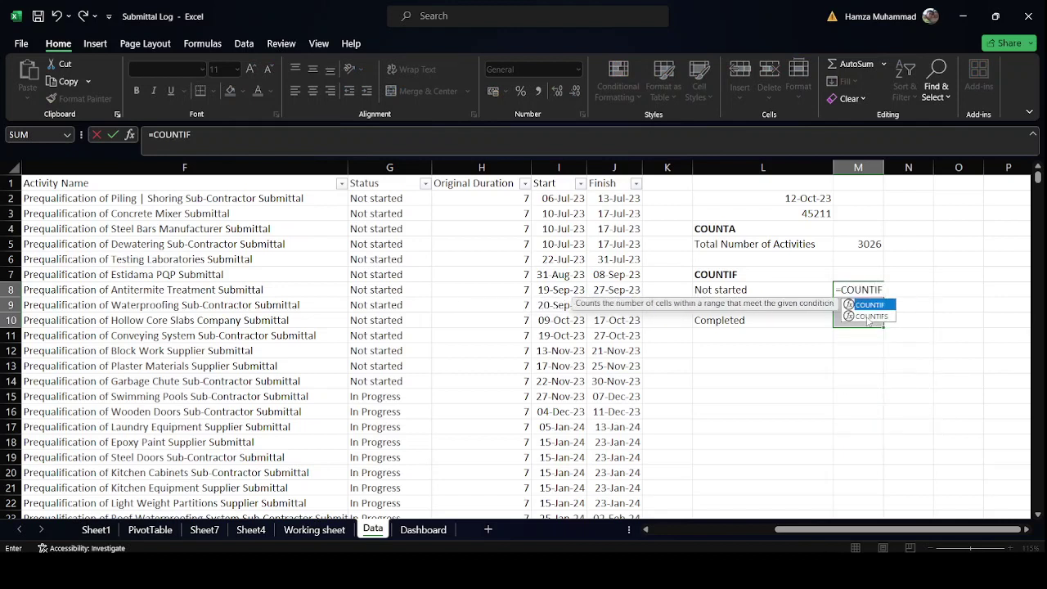
pyautogui.press('Tab')
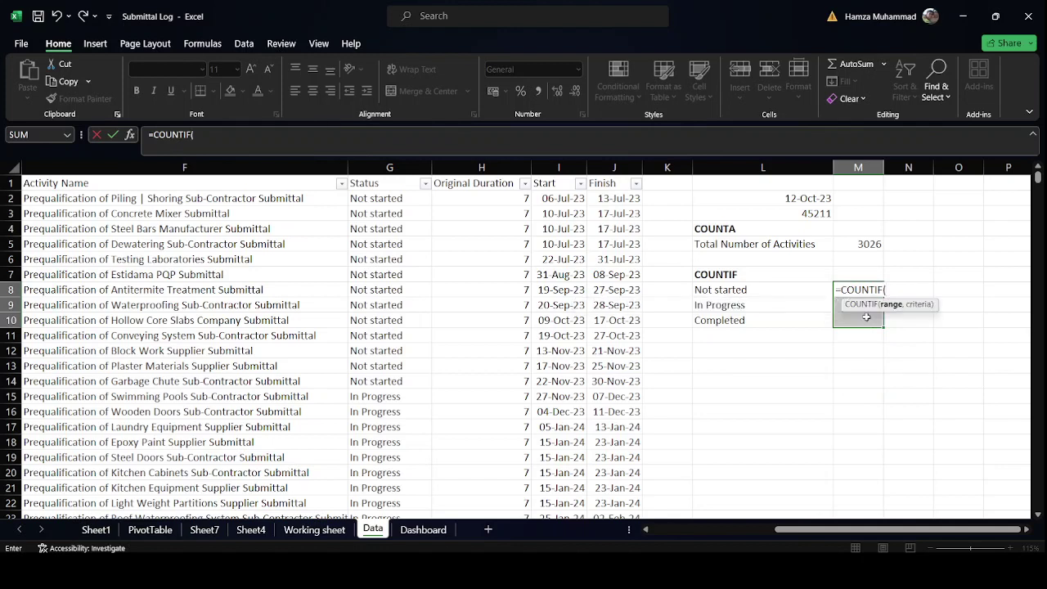
pyautogui.click(404, 166)
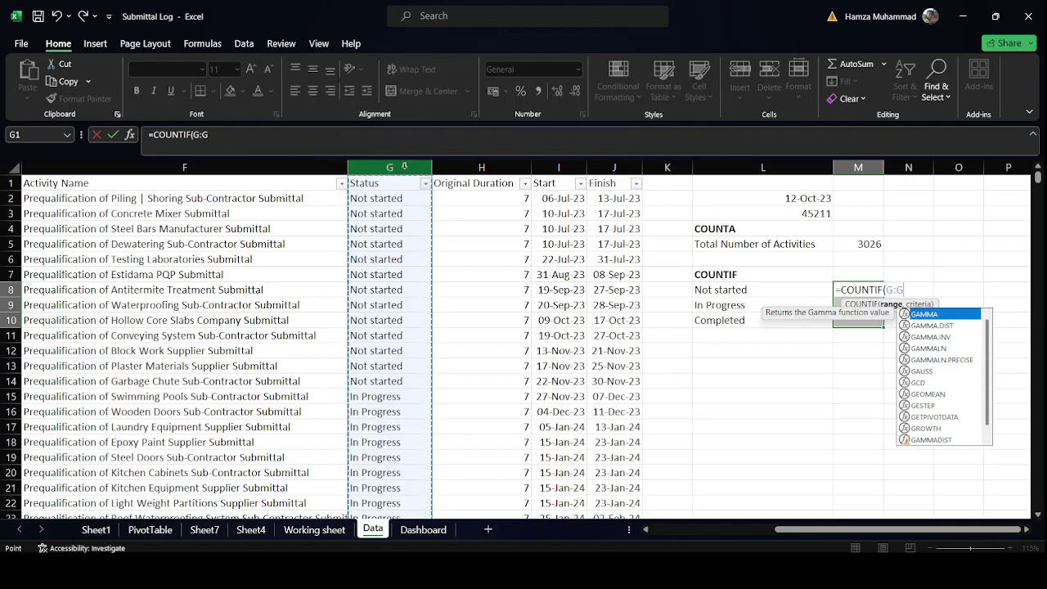
pyautogui.press('F4')
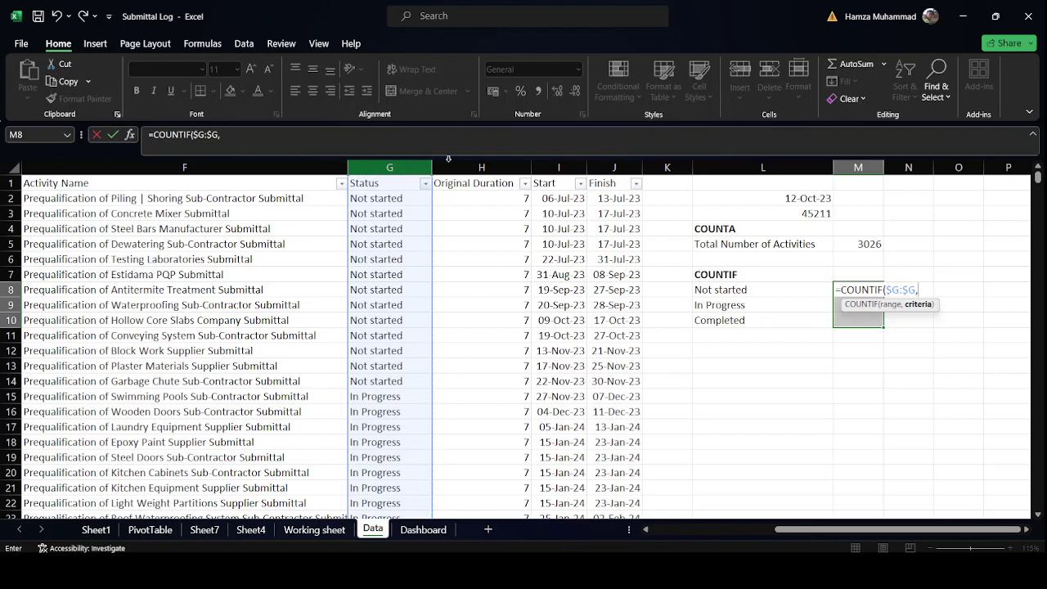
pyautogui.write(',')
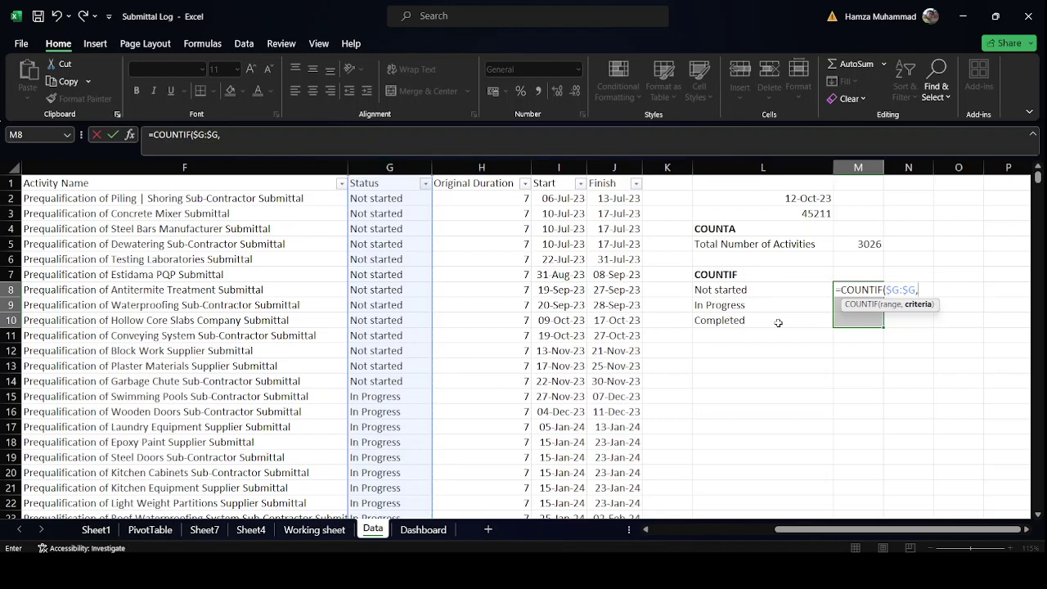
pyautogui.click(766, 290)
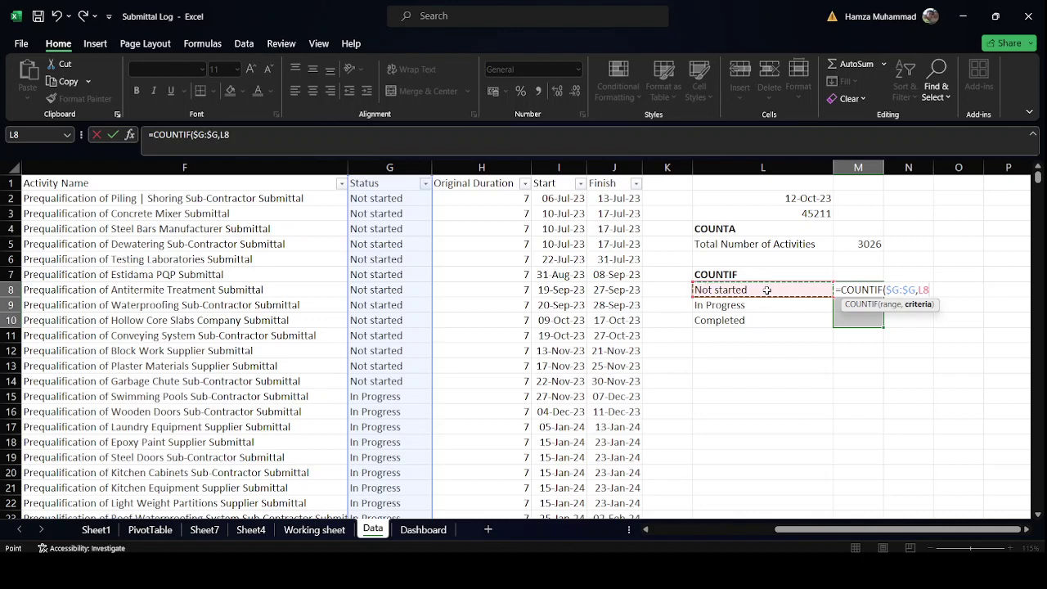
pyautogui.hotkey('ctrl', 'Return')
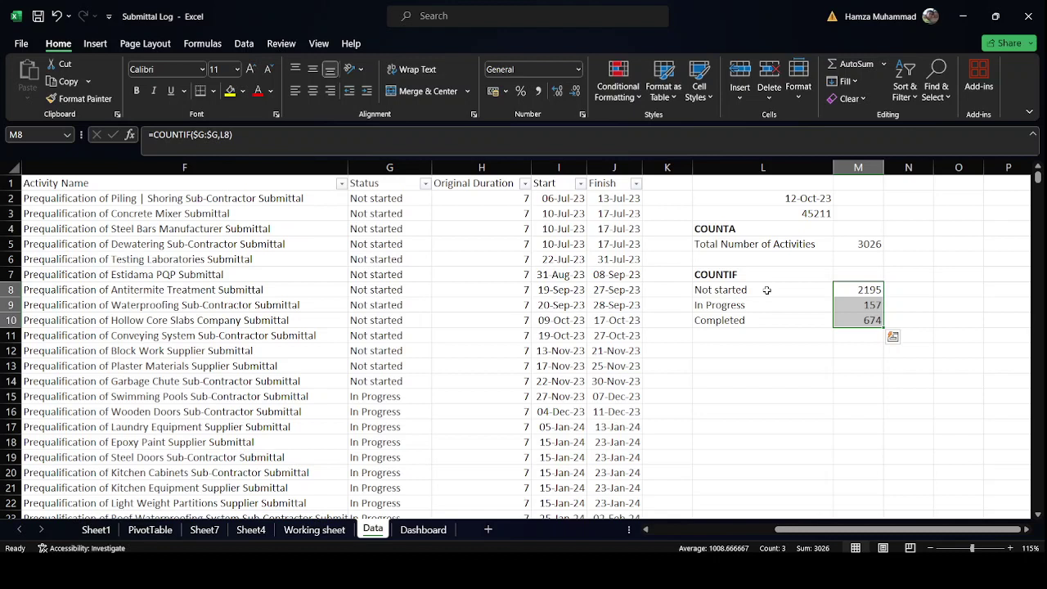
# Add a "Total" row in L11 with =SUM(M8:M10) in M11.
pyautogui.click(738, 337)
pyautogui.write('Total')
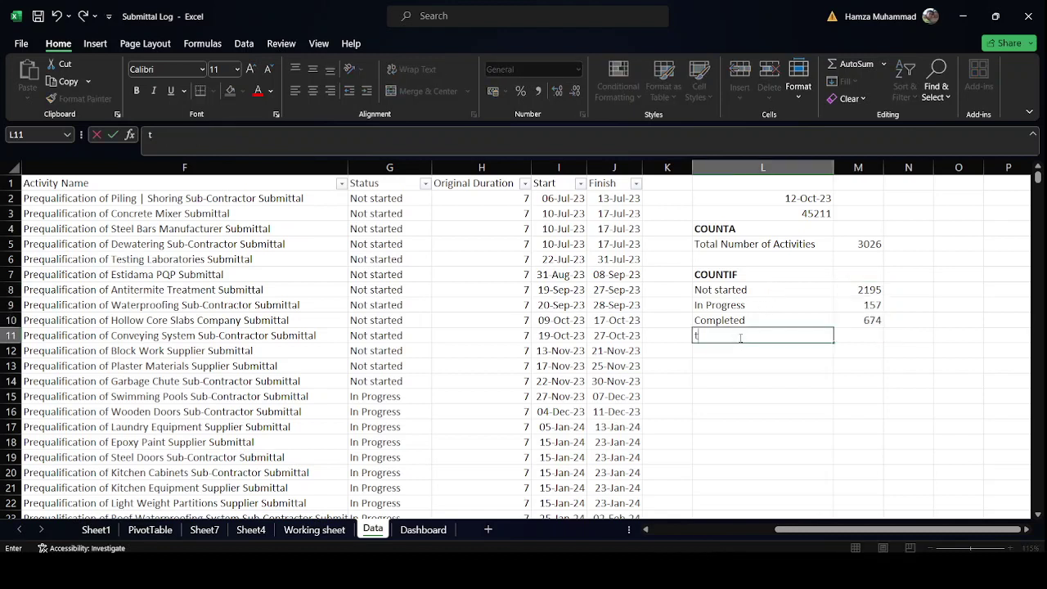
pyautogui.press('Tab')
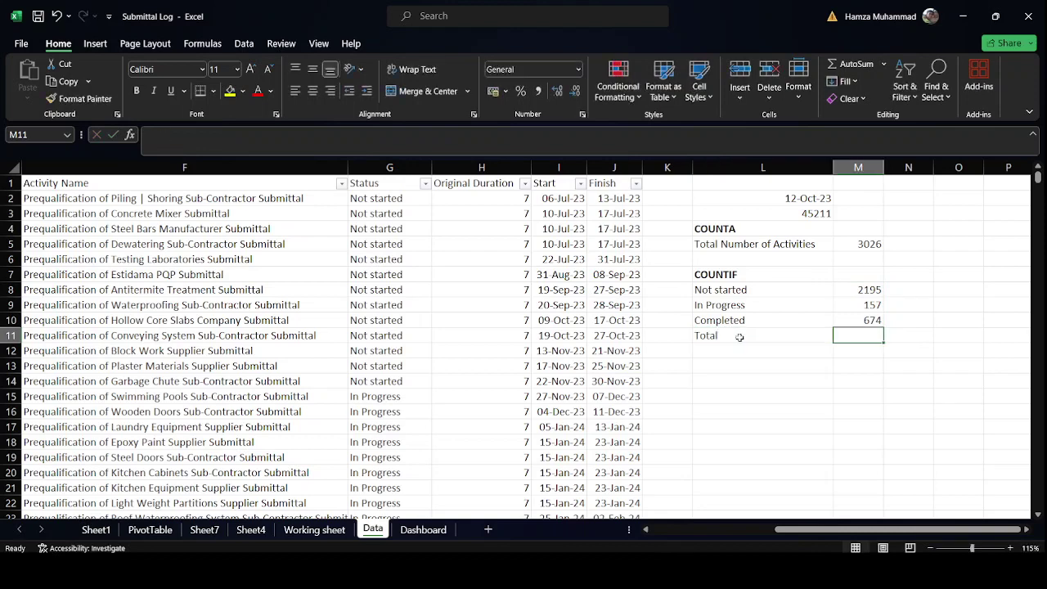
pyautogui.write('=SUM(')
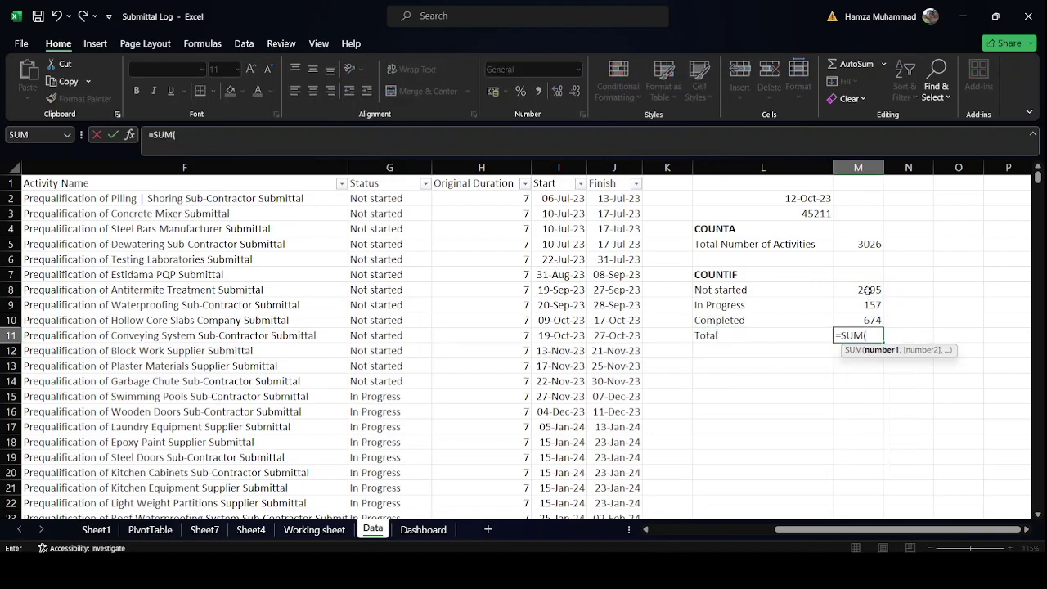
pyautogui.moveTo(866, 290); pyautogui.dragTo(869, 318)
pyautogui.hotkey('ctrl', 'Return')
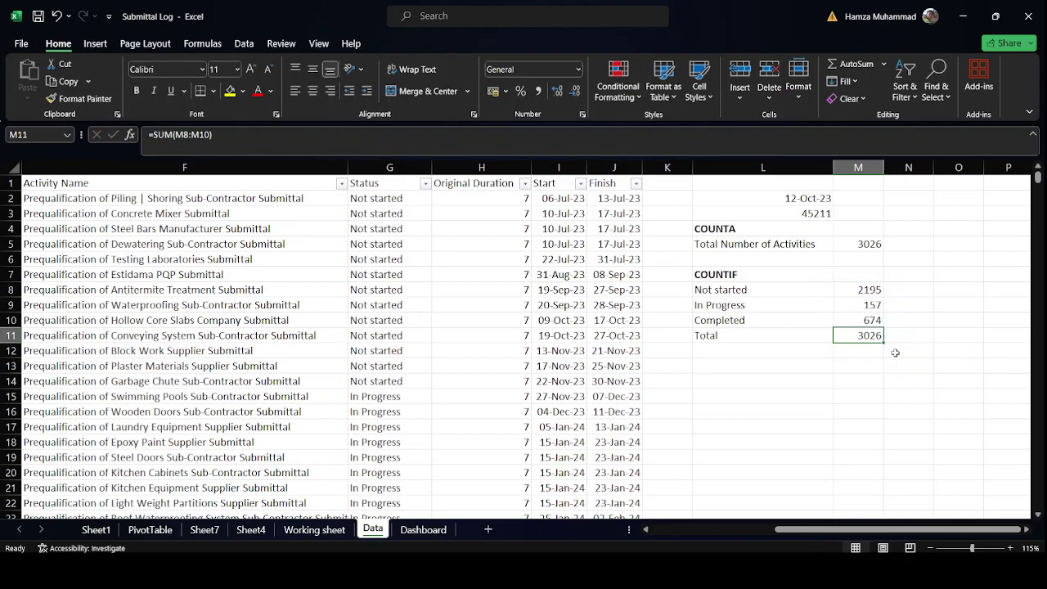
# Enter the bold heading "COUNTIFS" in cell L13.
pyautogui.keyDown('ctrl'); pyautogui.scroll(1, 895, 353); pyautogui.keyUp('ctrl')
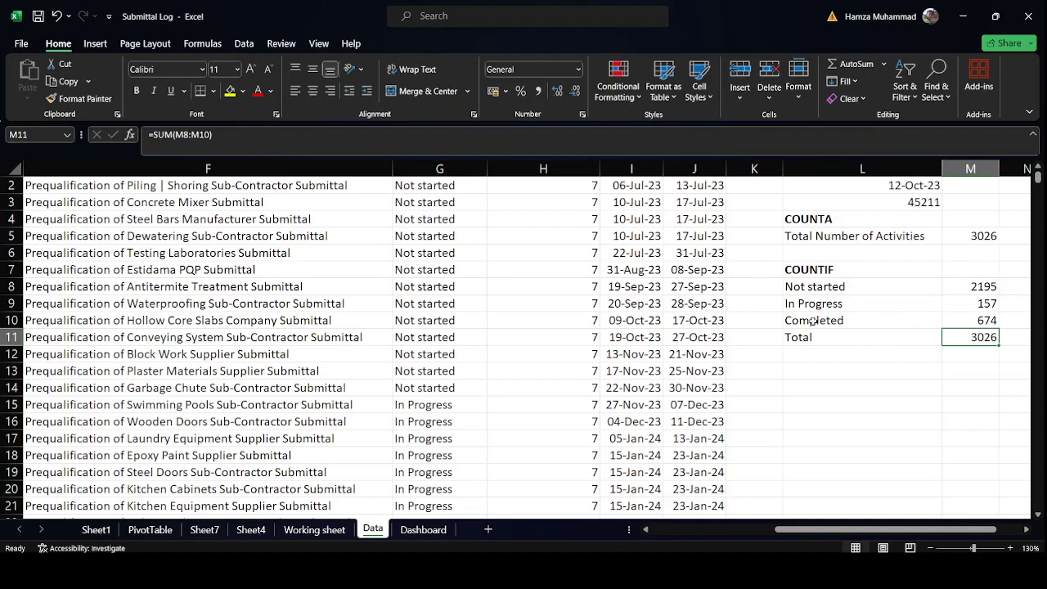
pyautogui.click(805, 370)
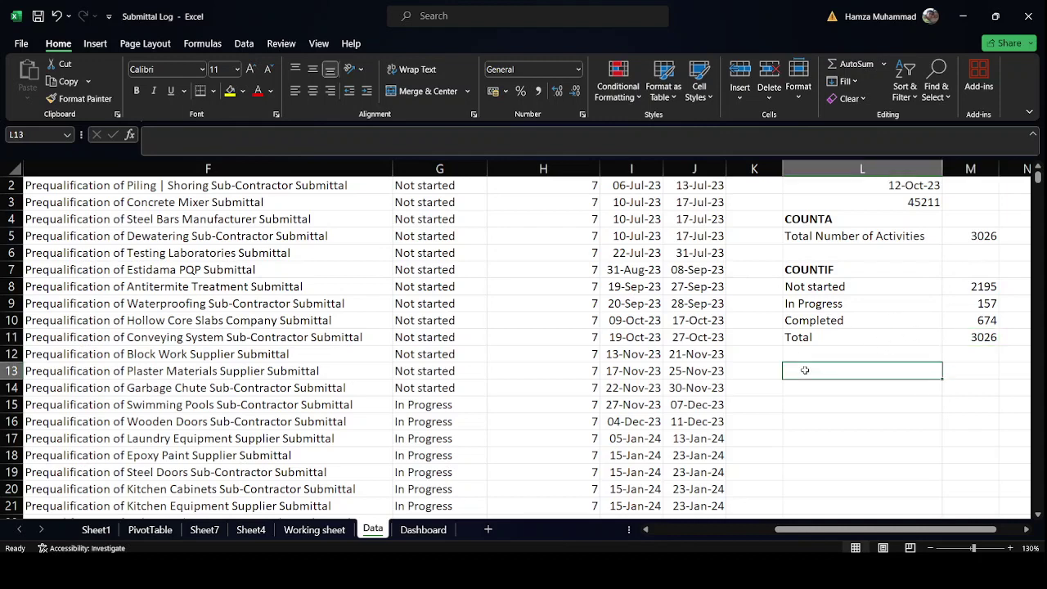
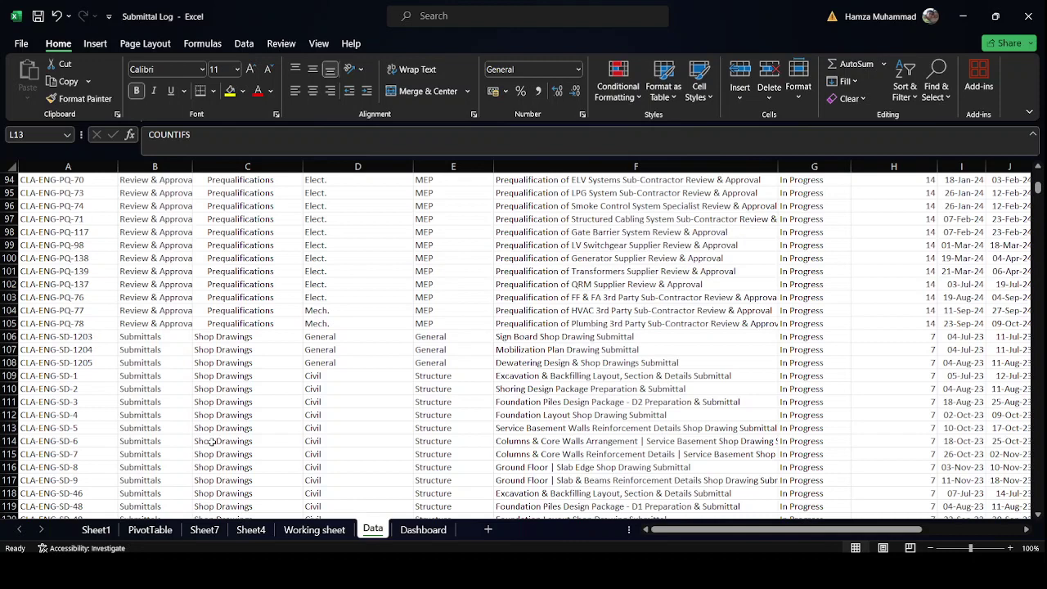
# Copy Submittals, Shop Drawings, Civil and Structure from B114:E114 and paste them transposed into M15:M18.
pyautogui.moveTo(131, 445); pyautogui.dragTo(446, 444)
pyautogui.hotkey('ctrl', 'c')
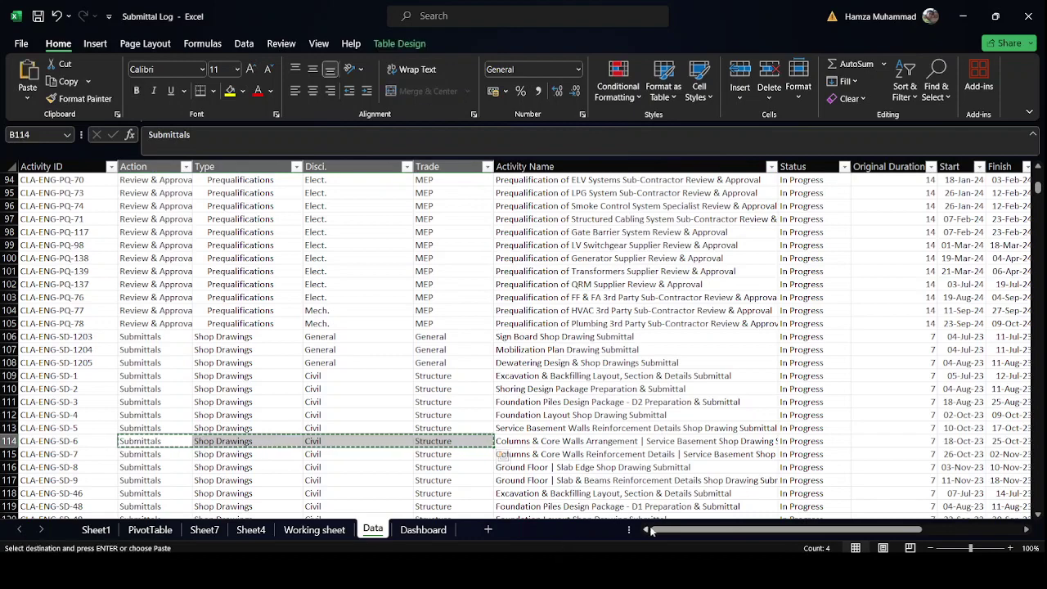
pyautogui.moveTo(652, 531); pyautogui.dragTo(740, 531)
pyautogui.scroll(16, 772, 411)
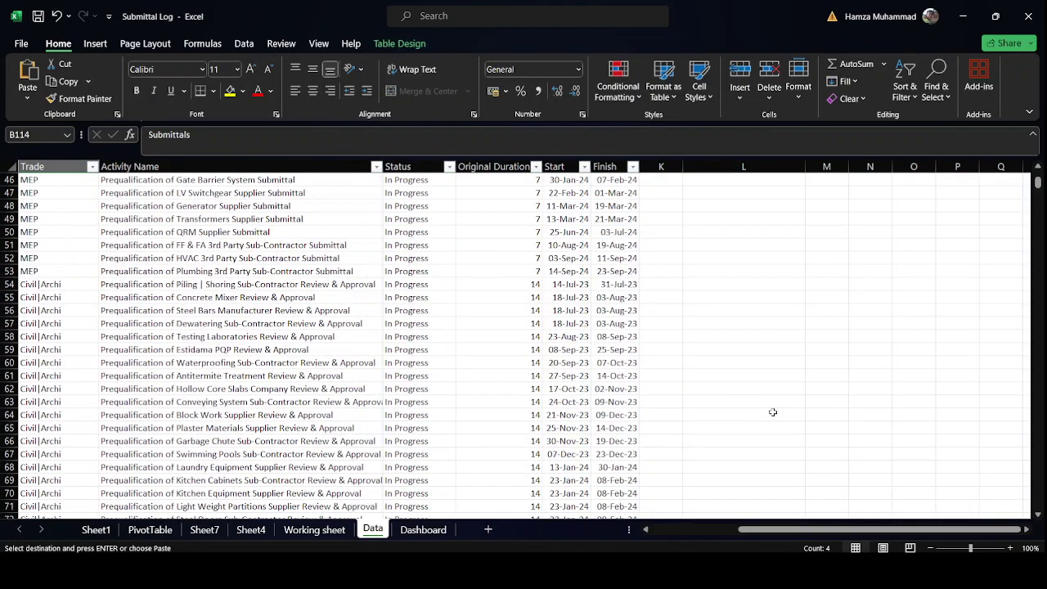
pyautogui.scroll(15, 772, 411)
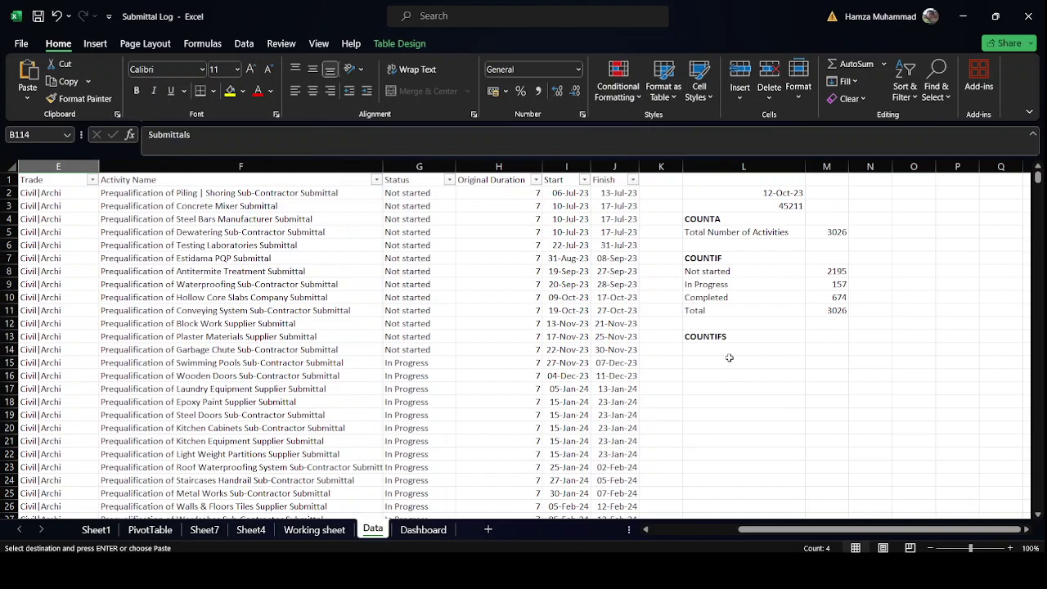
pyautogui.click(823, 364)
pyautogui.rightClick(824, 364)
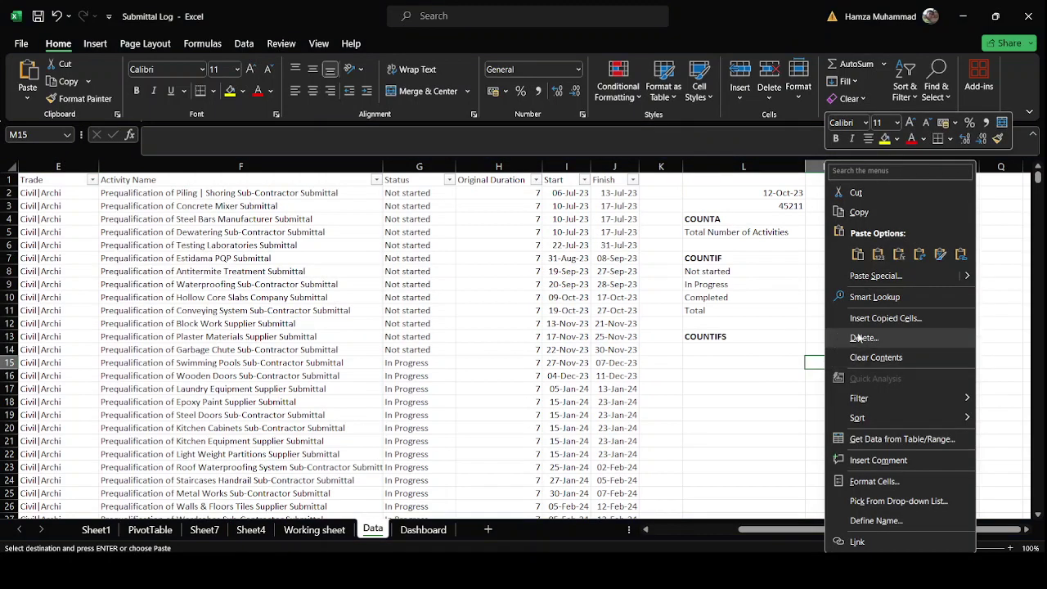
pyautogui.moveTo(964, 275)
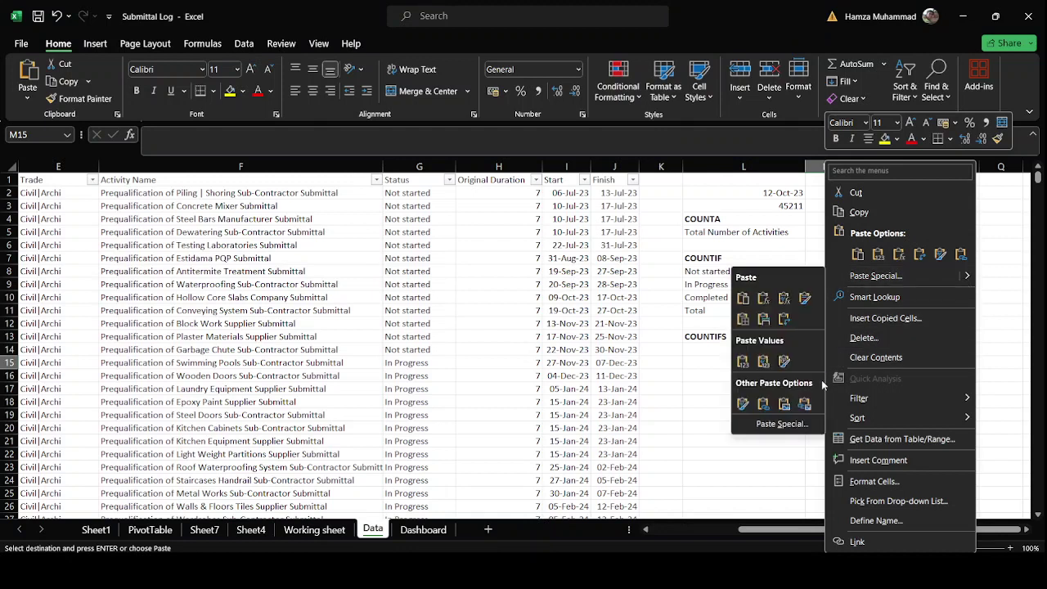
pyautogui.click(784, 318)
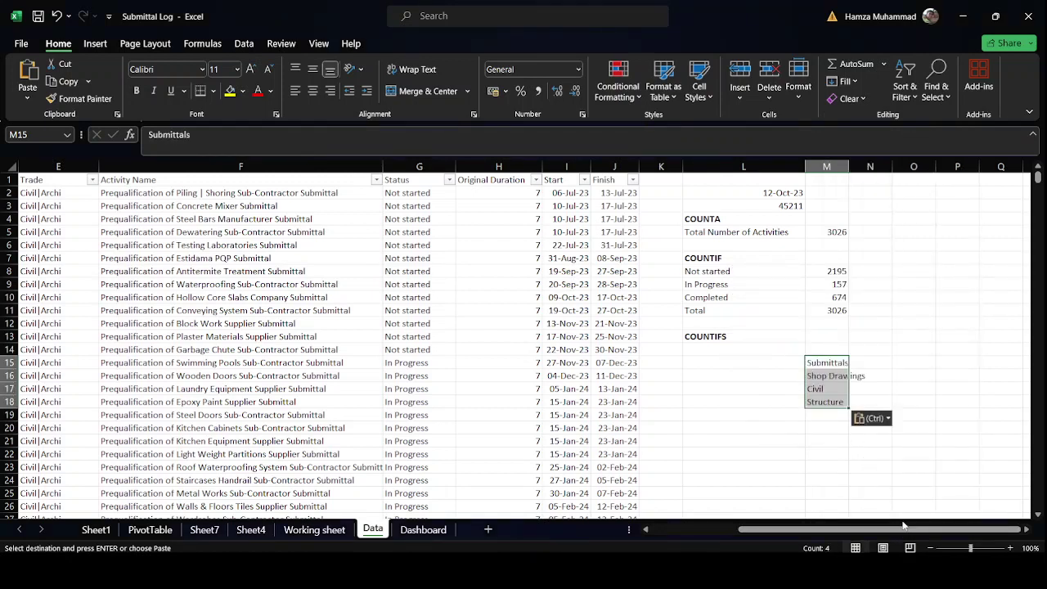
# Copy the headers Action, Type, Disci. and Trade from B1:E1 and paste them transposed into L15:L18.
pyautogui.moveTo(902, 528); pyautogui.dragTo(816, 528)
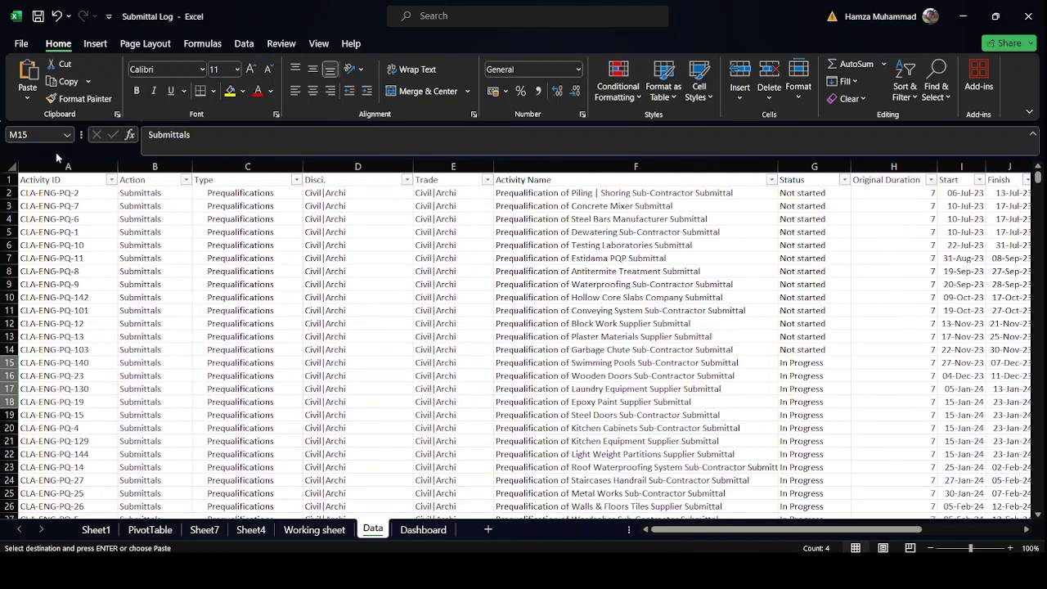
pyautogui.moveTo(139, 182); pyautogui.dragTo(417, 180)
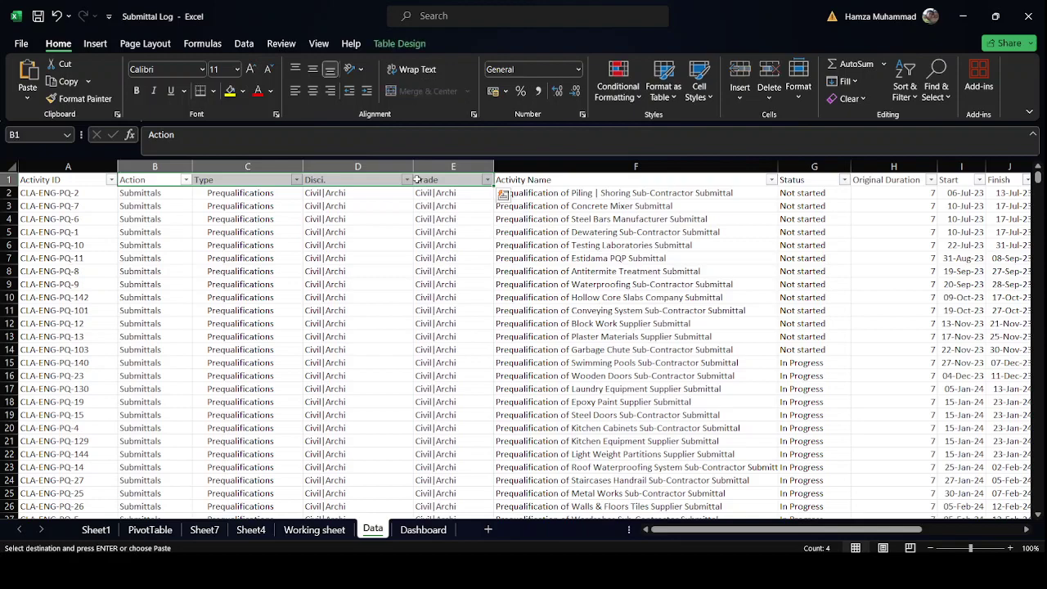
pyautogui.hscroll(3, 908, 488)
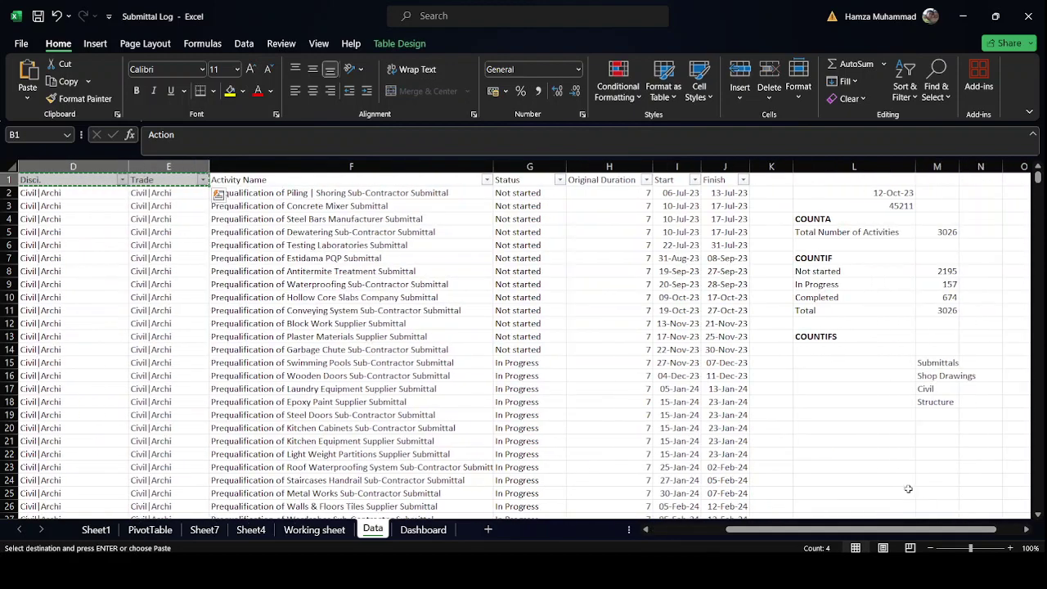
pyautogui.rightClick(835, 365)
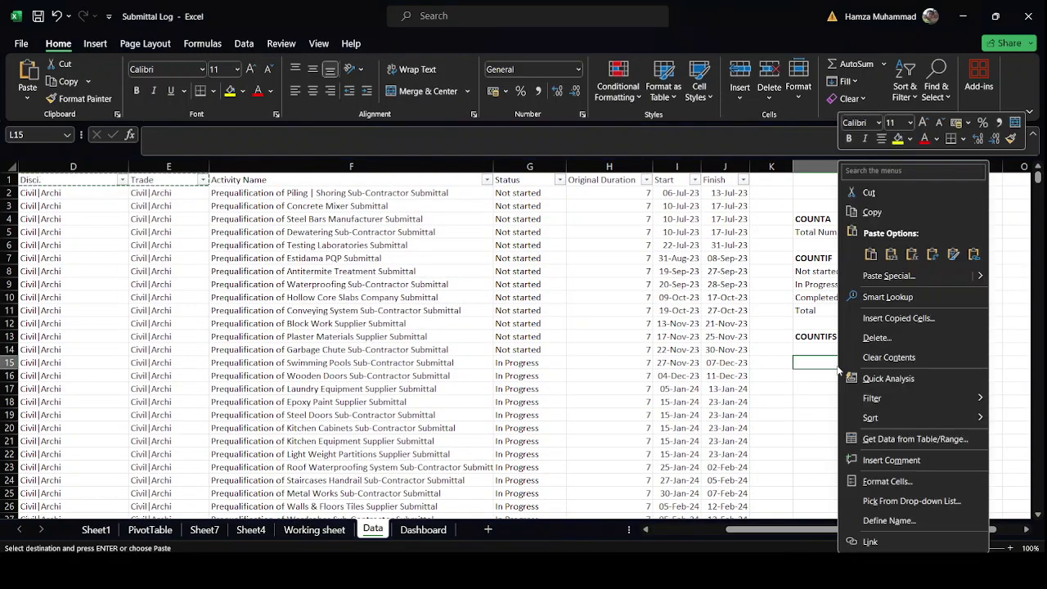
pyautogui.moveTo(987, 280)
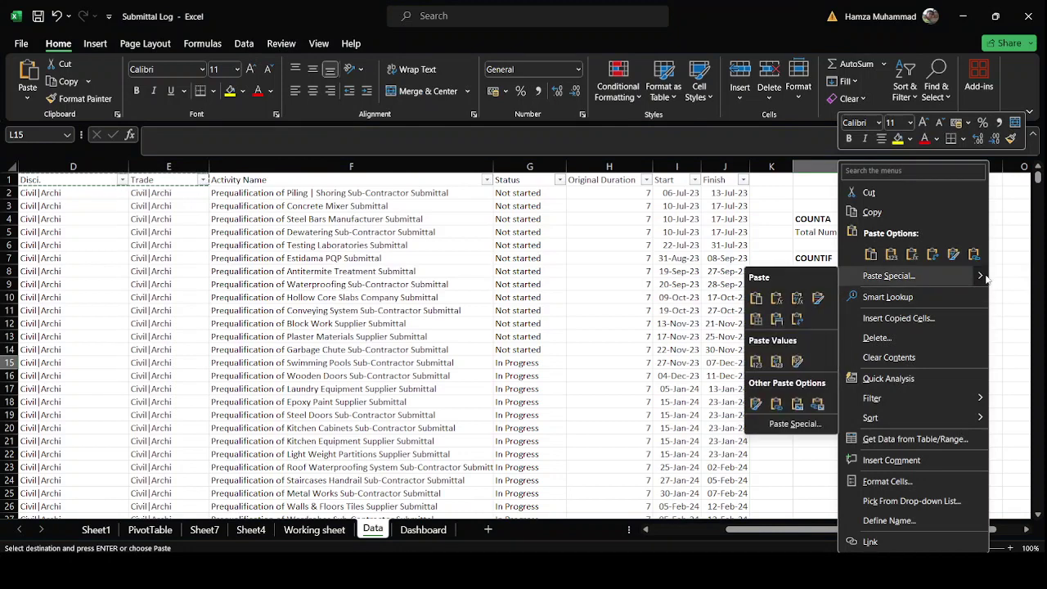
pyautogui.click(795, 319)
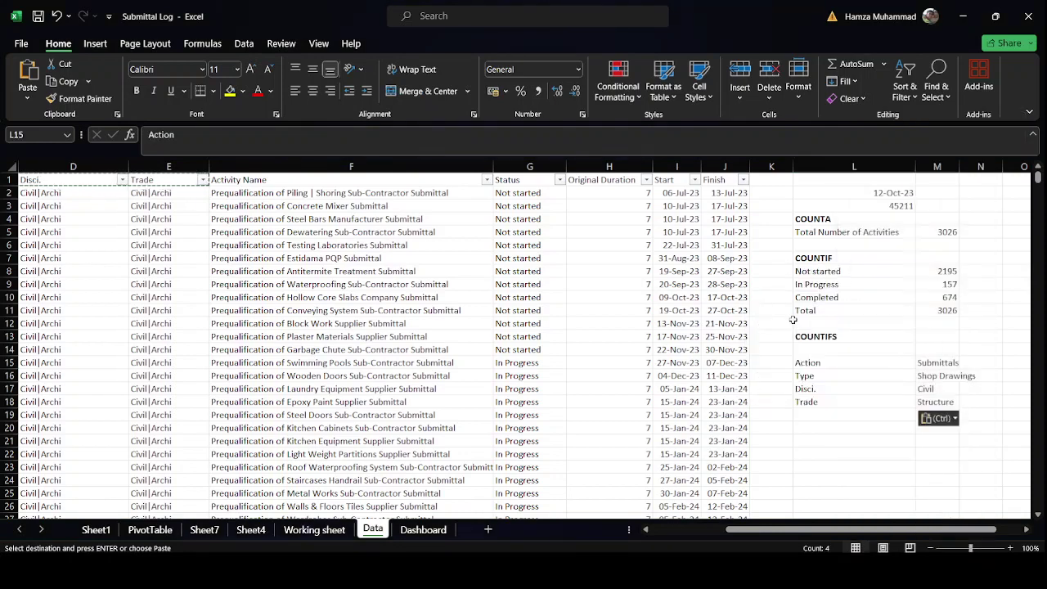
# Start a COUNTIFS formula in L21 with the Action column $B:$B as first criteria range and M15 as its criterion.
pyautogui.click(887, 440)
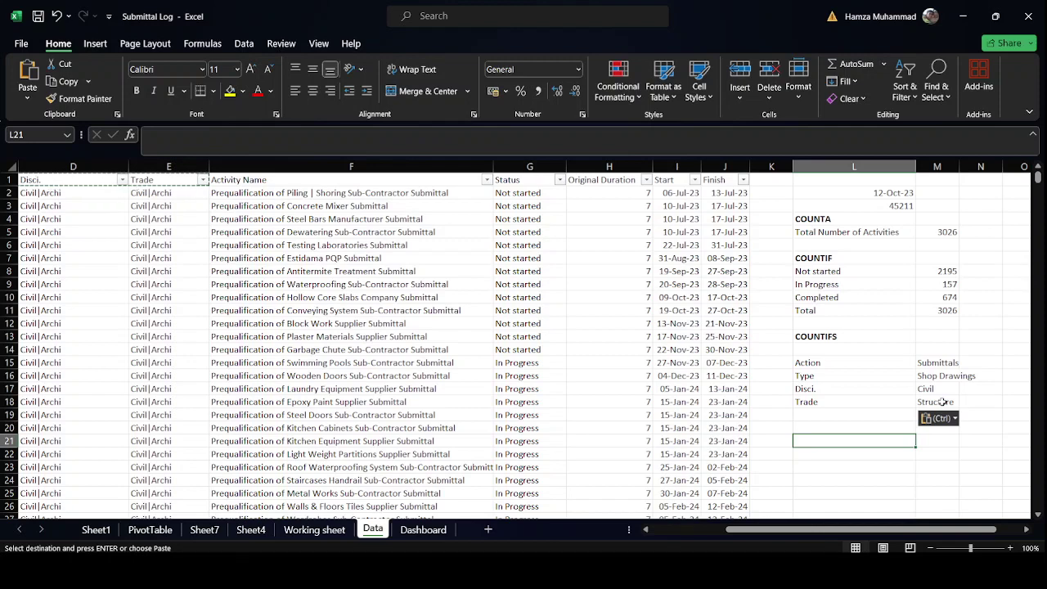
pyautogui.write('=COUN')
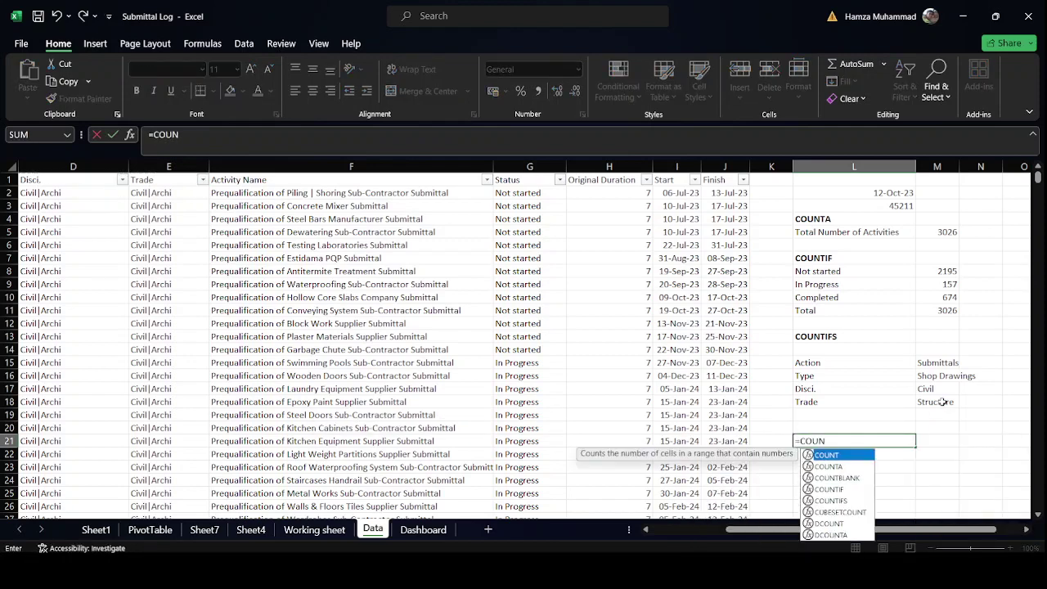
pyautogui.write('TIFS')
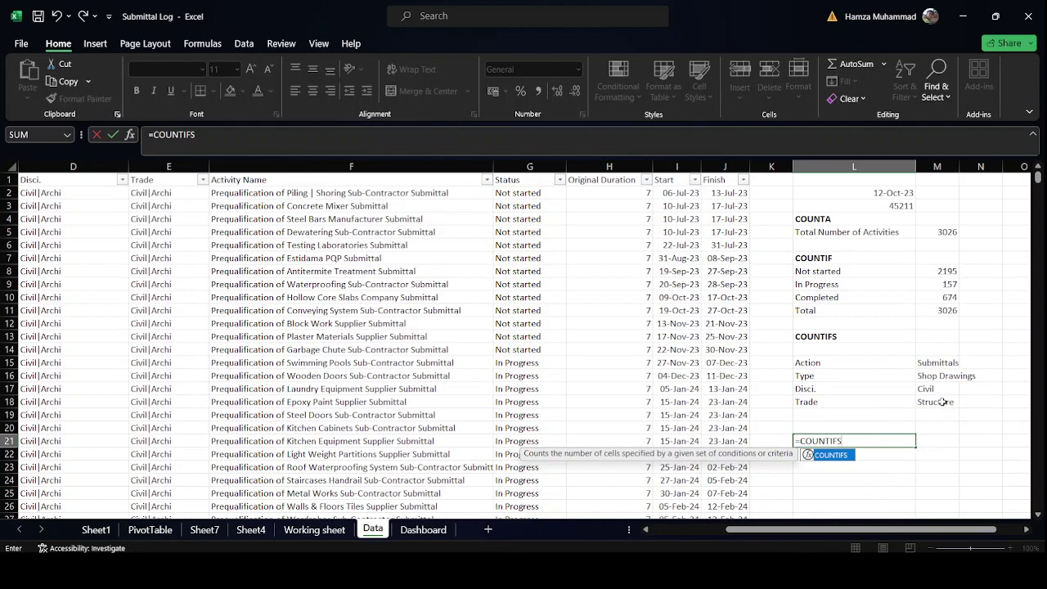
pyautogui.write('(')
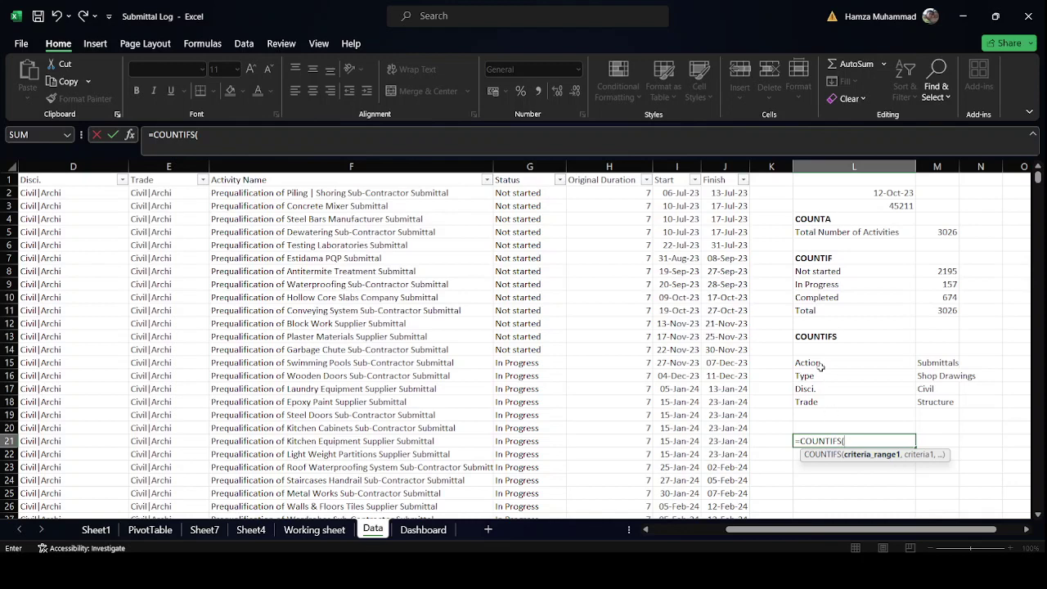
pyautogui.moveTo(872, 534); pyautogui.dragTo(798, 533)
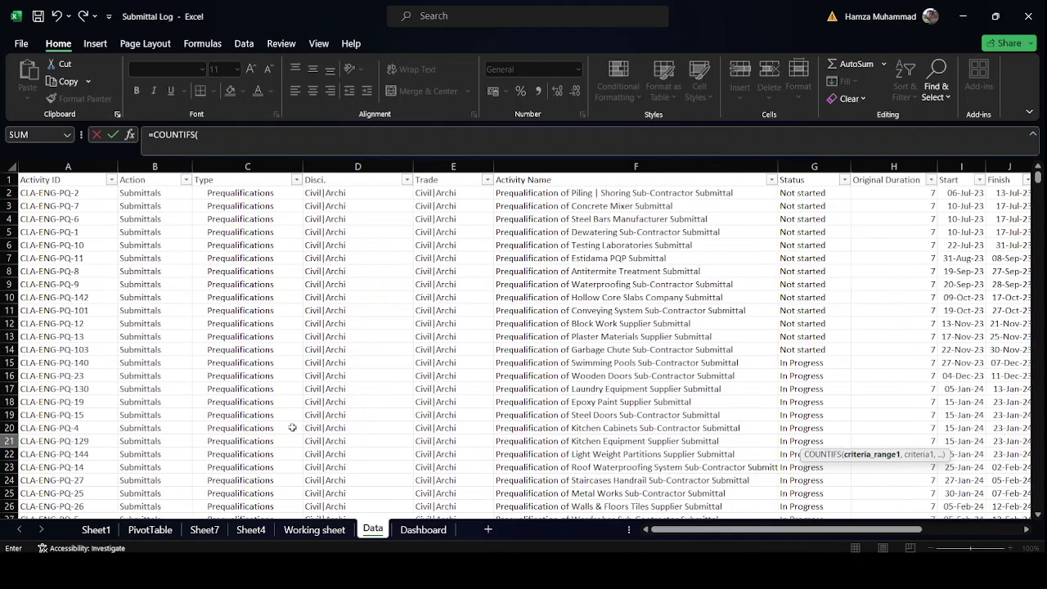
pyautogui.click(153, 166)
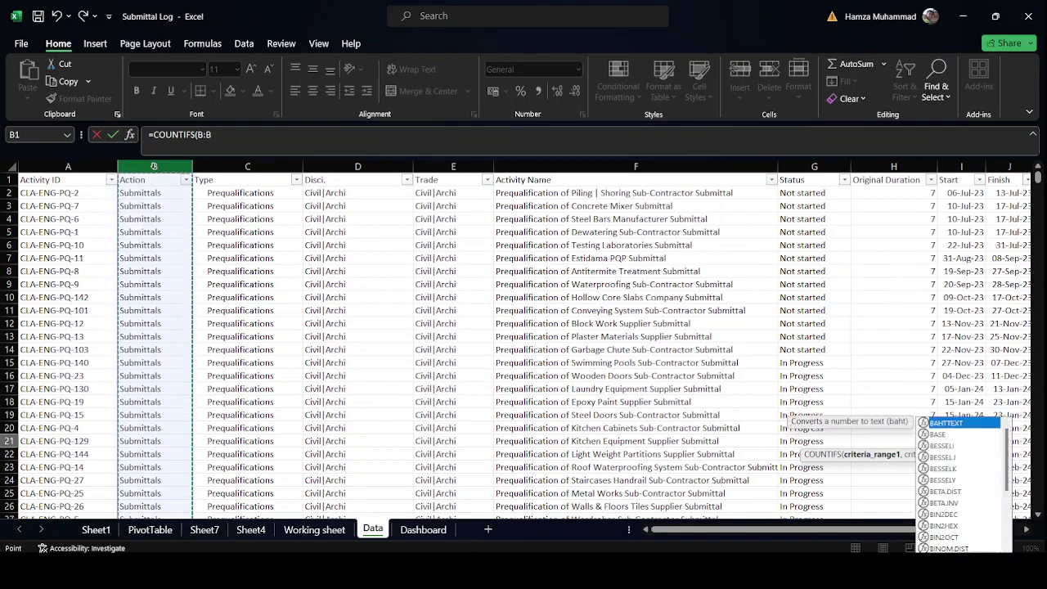
pyautogui.press('F4')
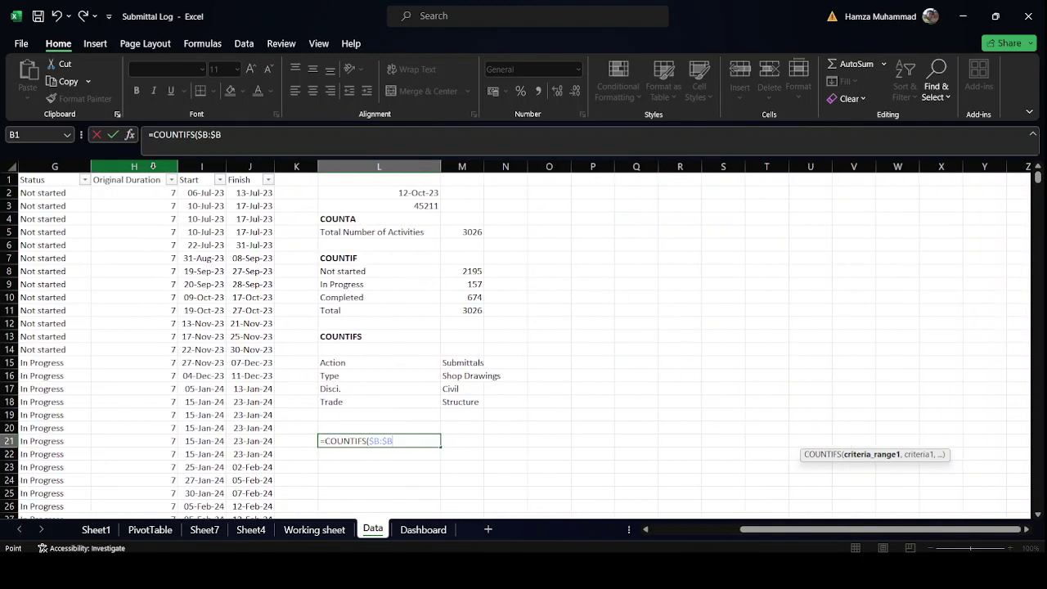
pyautogui.write(',')
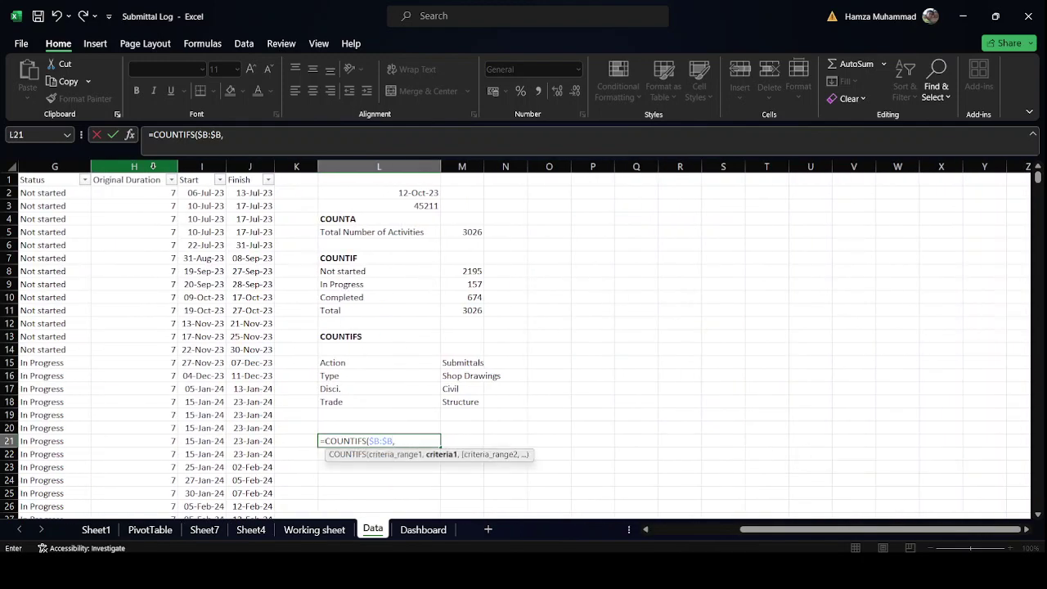
pyautogui.click(480, 361)
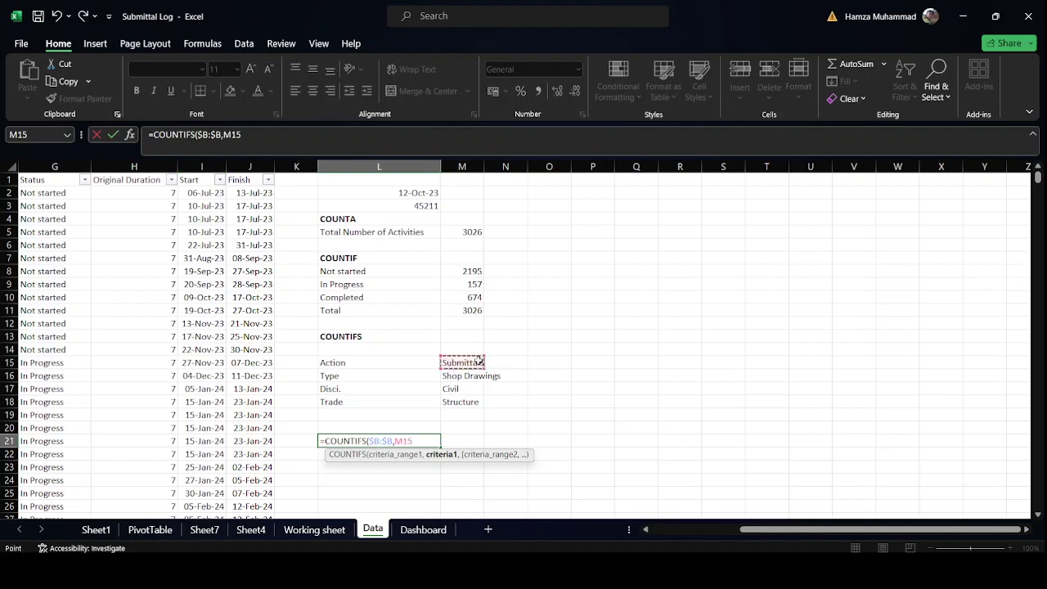
pyautogui.write(',')
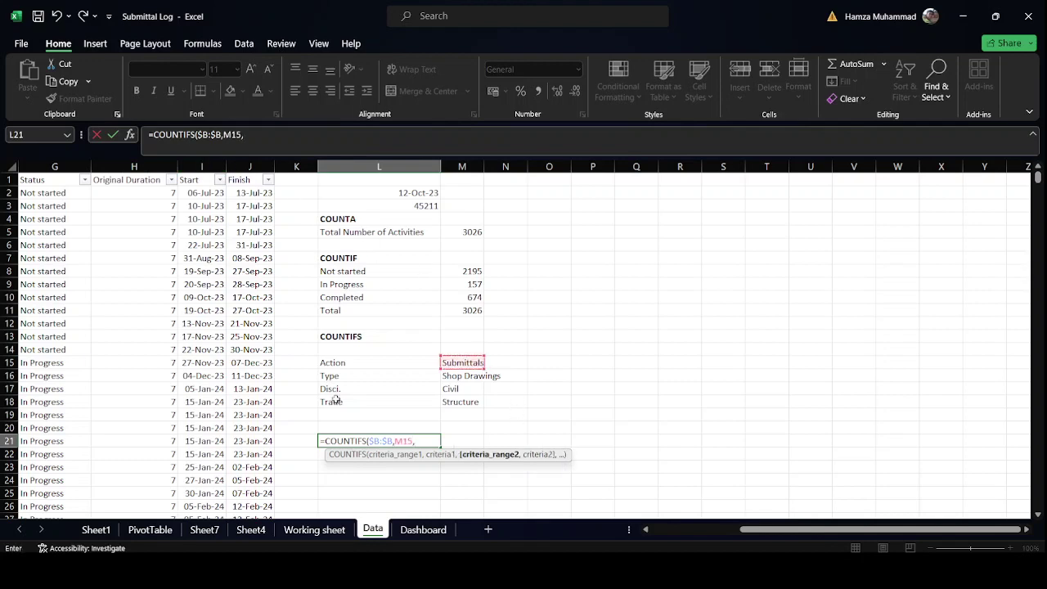
# Add the Type column $C:$C with criterion M16 as the second pair in the COUNTIFS formula.
pyautogui.moveTo(795, 529); pyautogui.dragTo(571, 533)
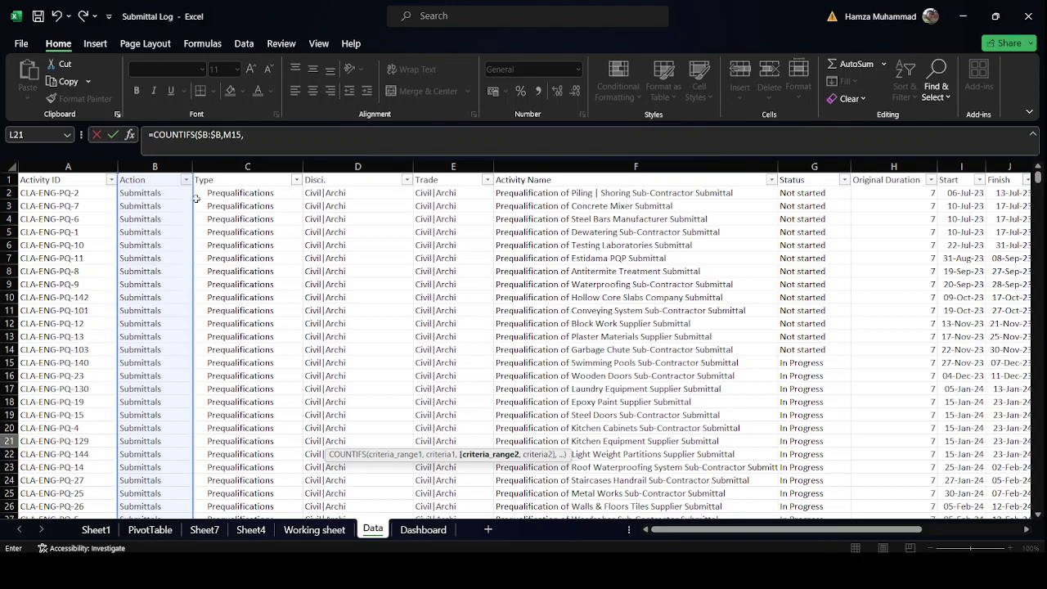
pyautogui.click(233, 168)
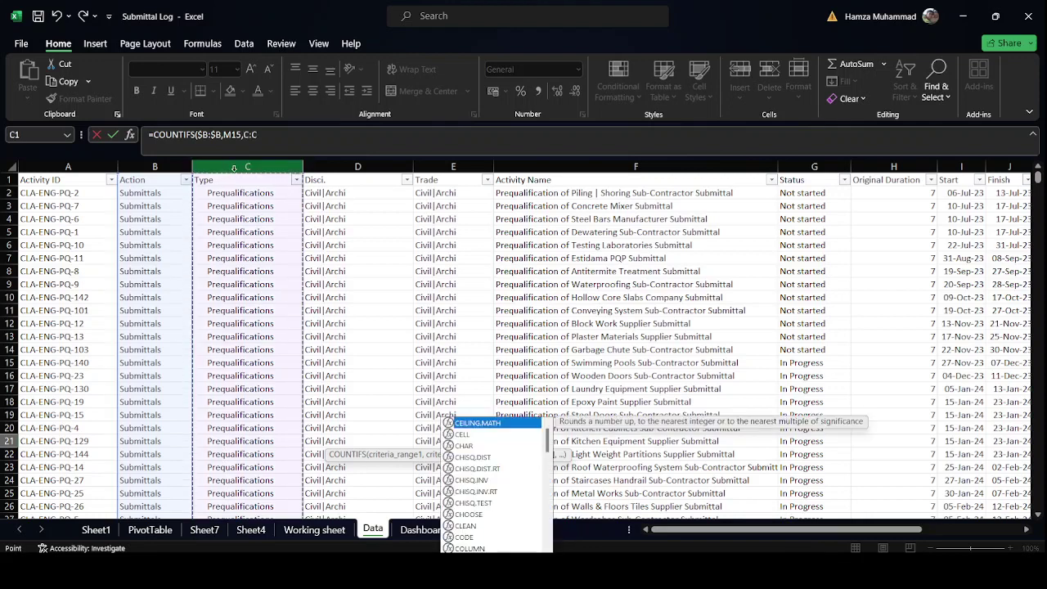
pyautogui.press('F4')
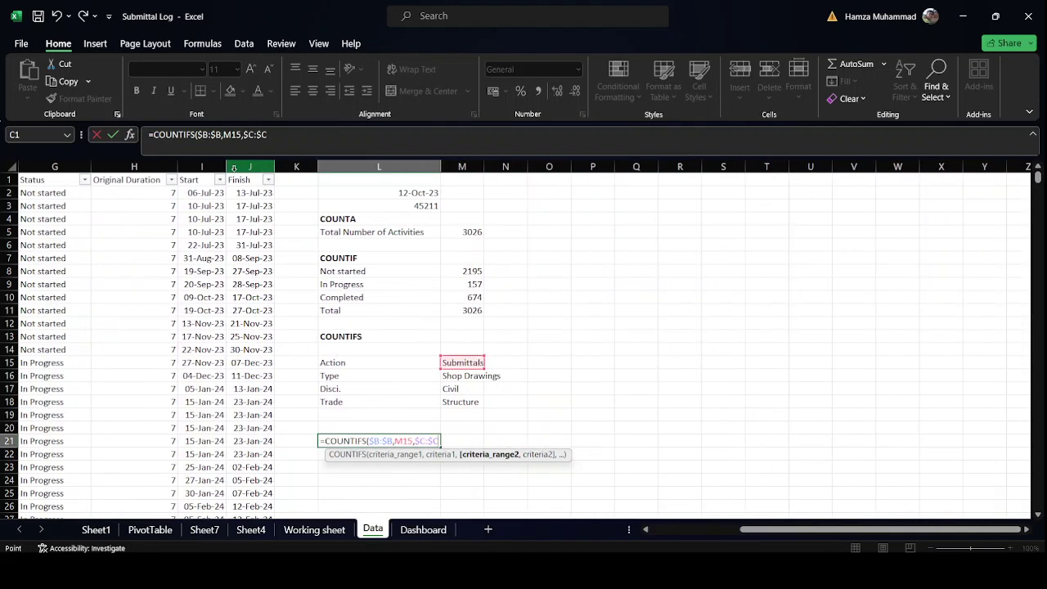
pyautogui.write(',')
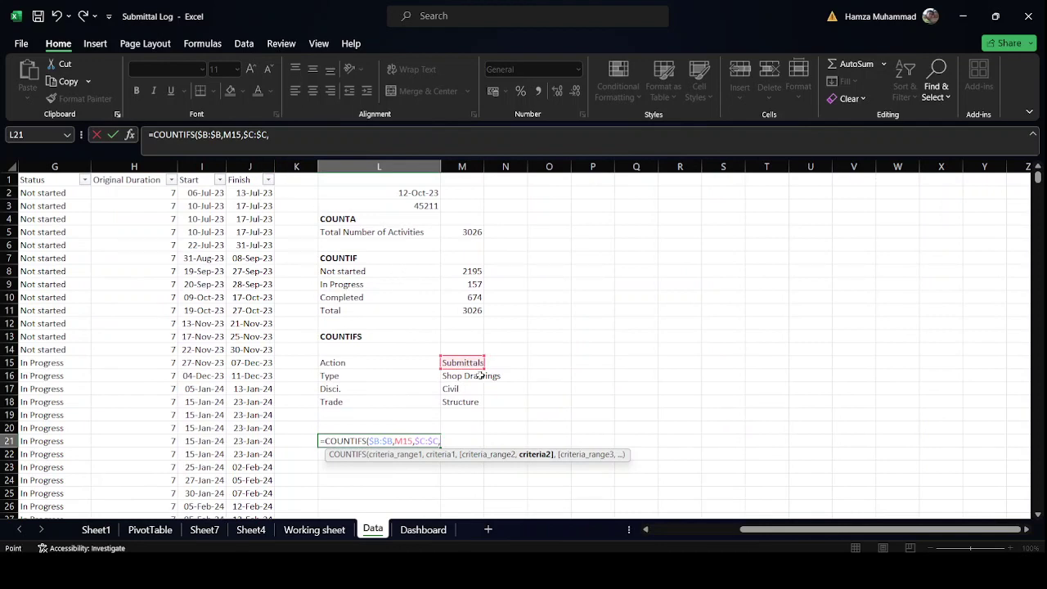
pyautogui.click(481, 374)
pyautogui.write(',')
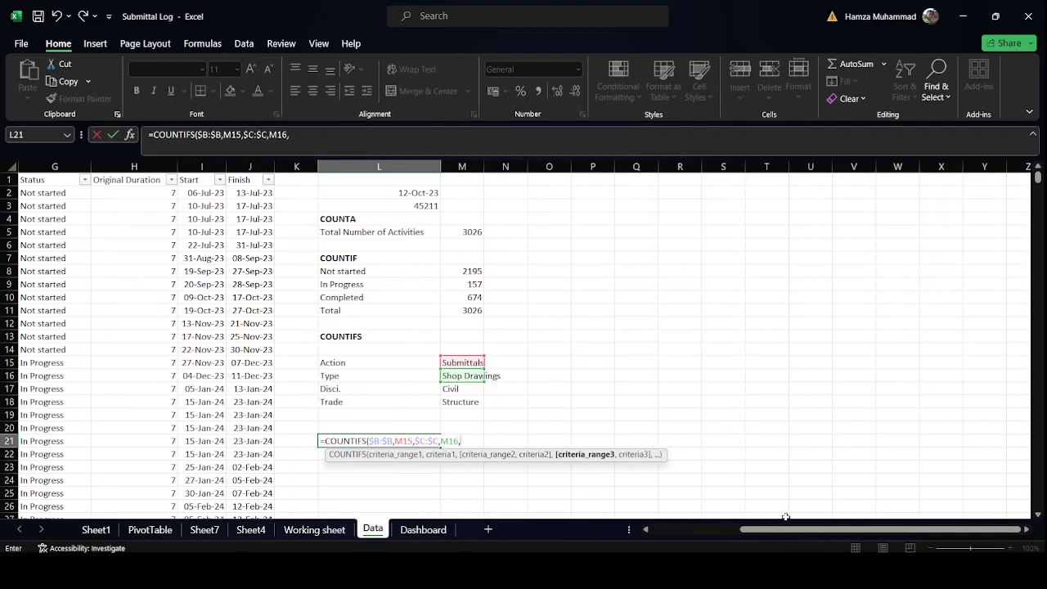
# Add the Disci. column $D:$D with criterion M17 as the third pair in the COUNTIFS formula.
pyautogui.moveTo(787, 532); pyautogui.dragTo(699, 531)
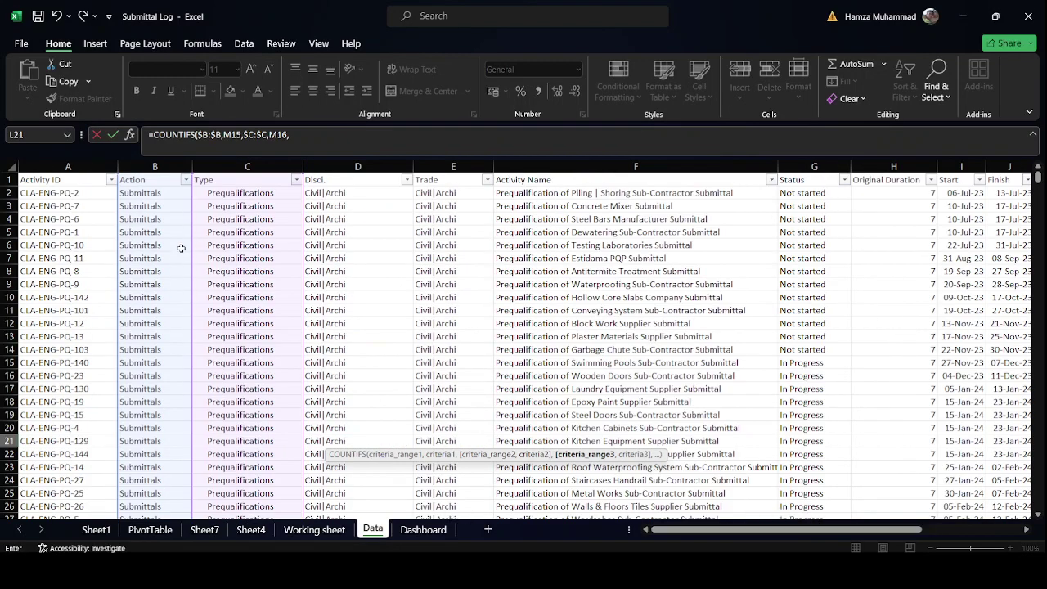
pyautogui.click(347, 165)
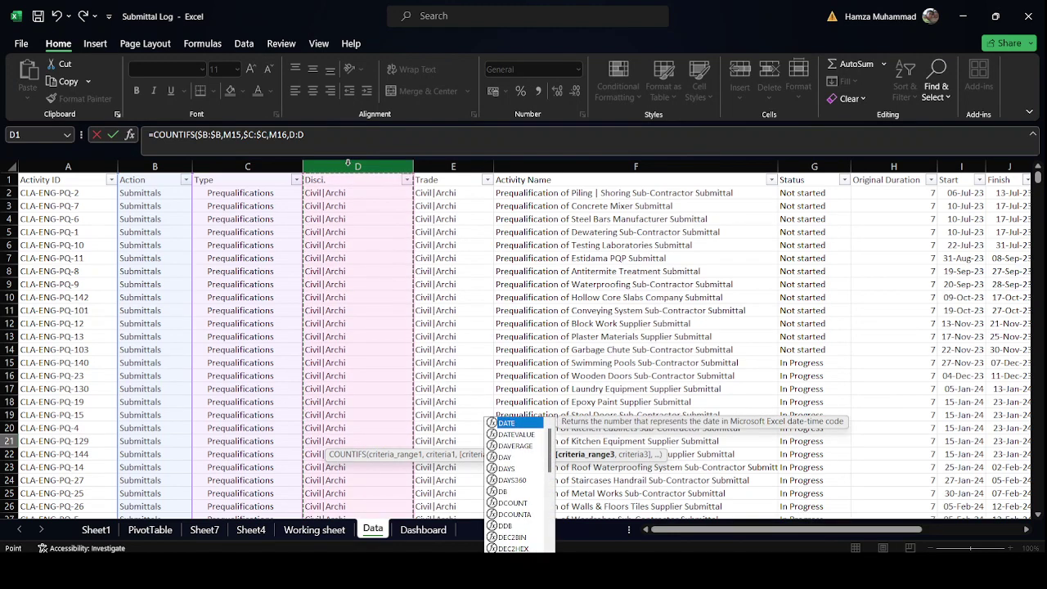
pyautogui.press('F4')
pyautogui.write(',')
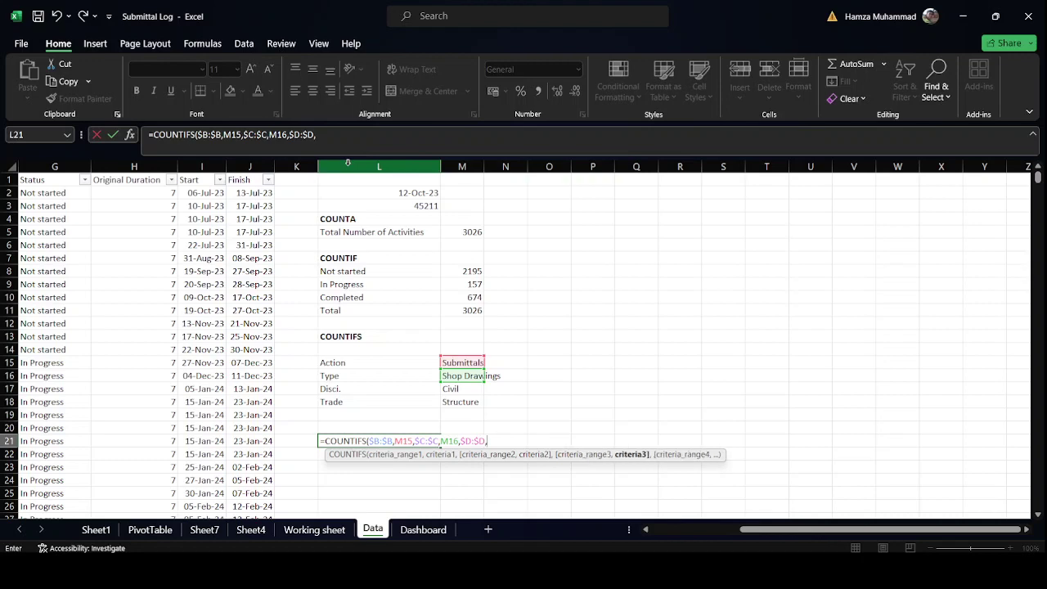
pyautogui.click(471, 390)
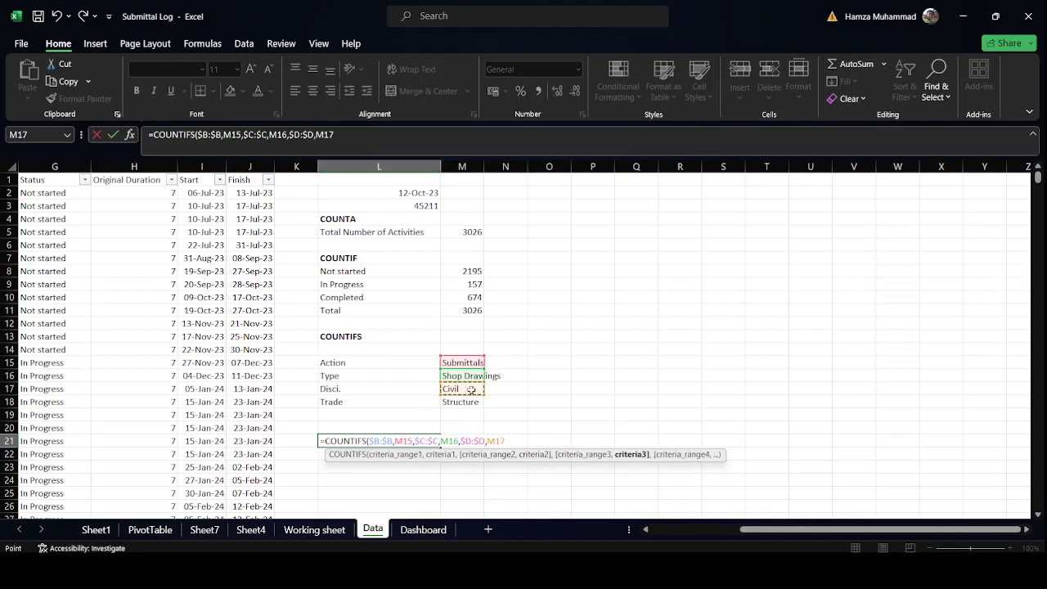
pyautogui.write(',')
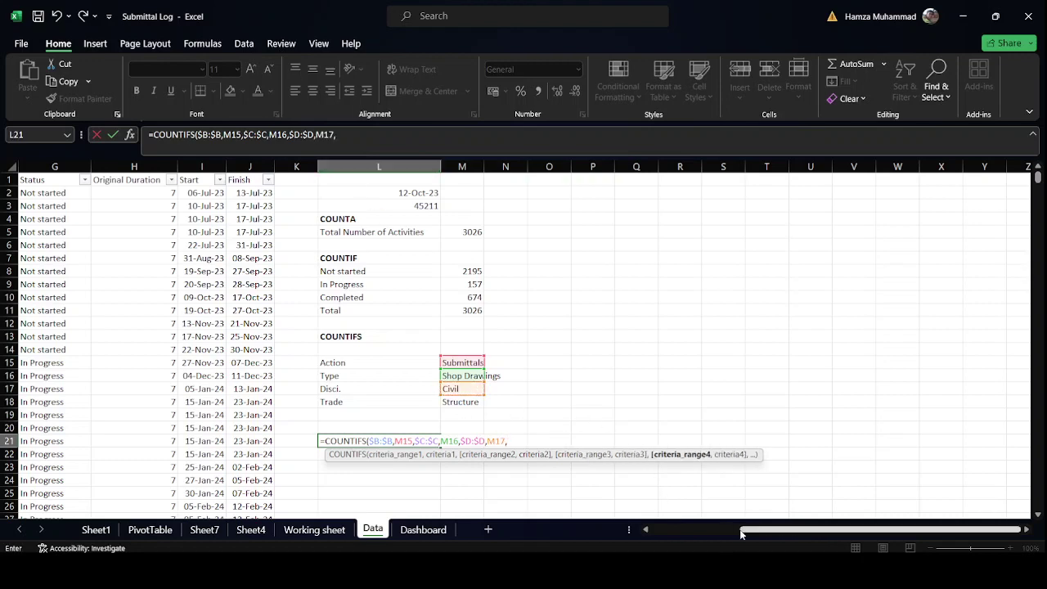
# Complete the COUNTIFS formula in L21 with the Trade column $E:$E and criterion M18 as the fourth pair.
pyautogui.moveTo(744, 531); pyautogui.dragTo(654, 532)
pyautogui.click(464, 165)
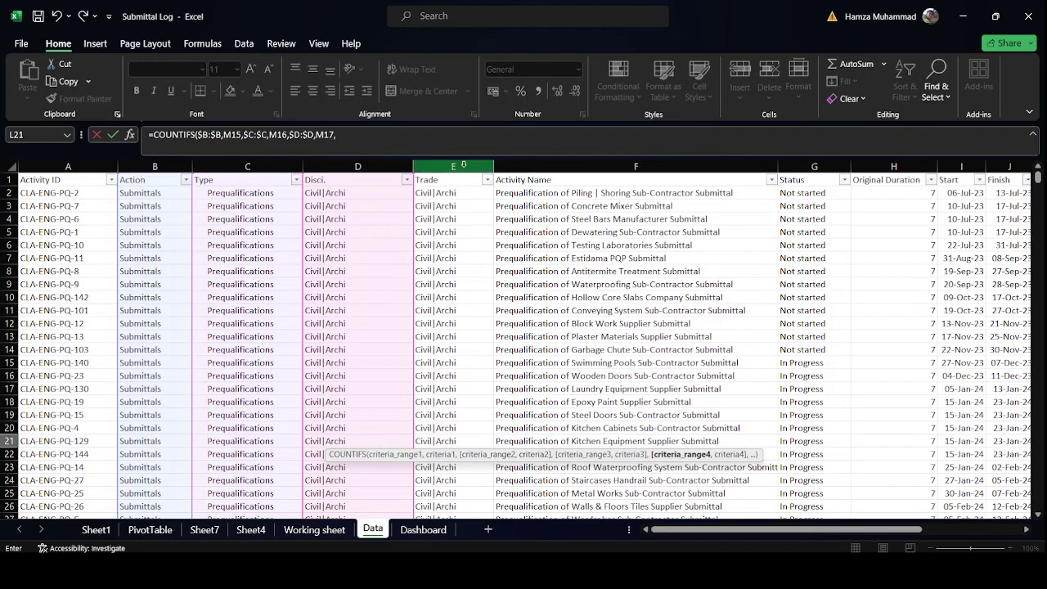
pyautogui.click(464, 164)
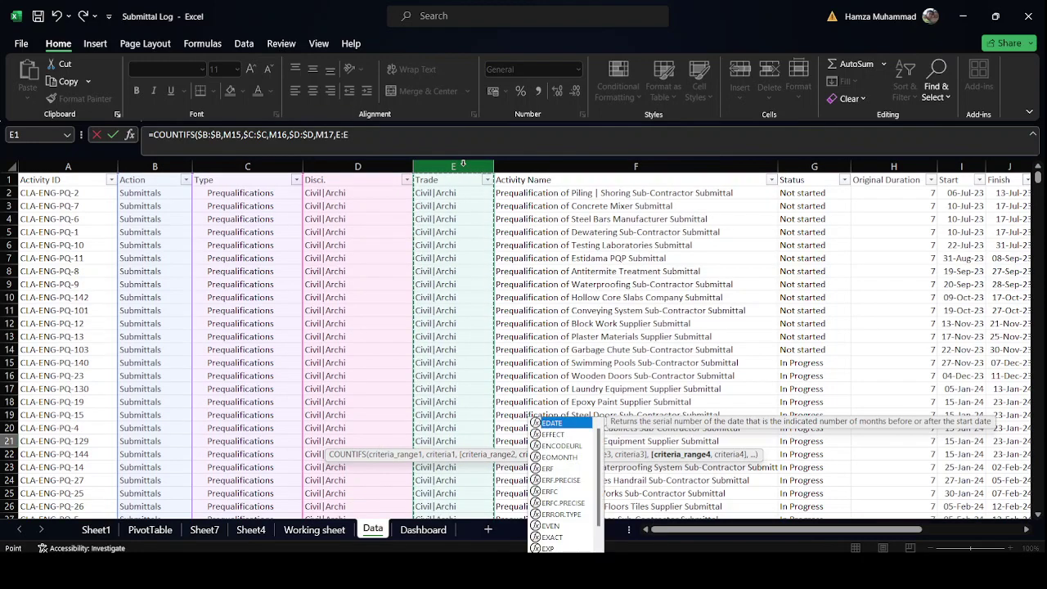
pyautogui.press('F4')
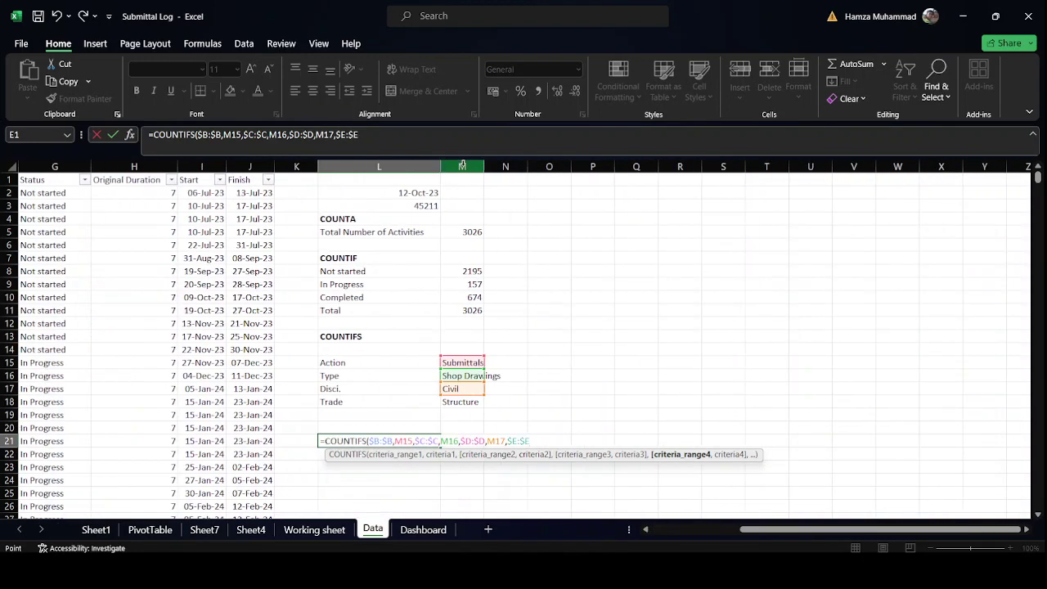
pyautogui.write(',')
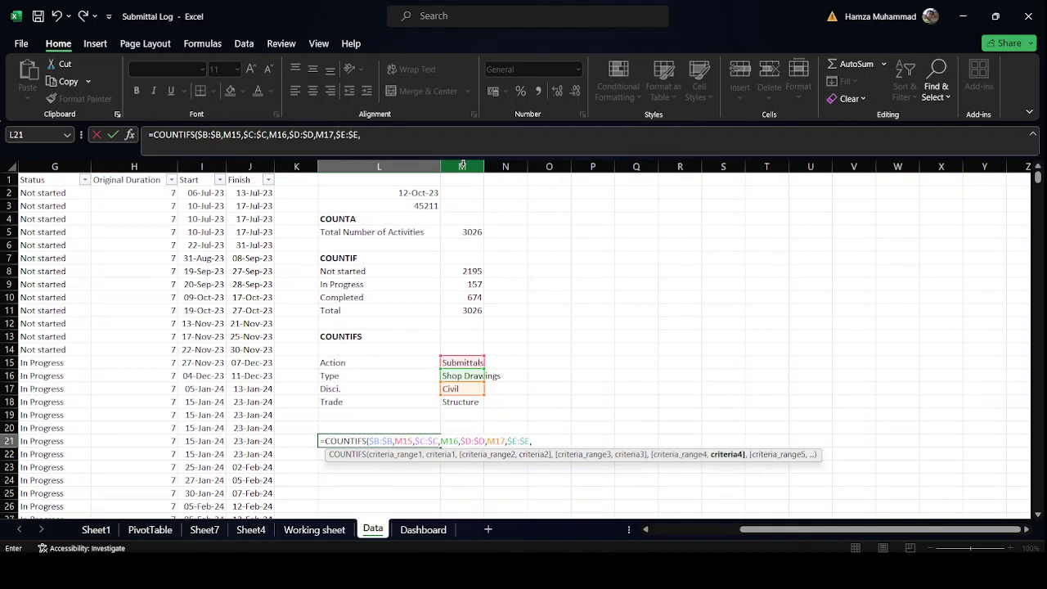
pyautogui.click(464, 402)
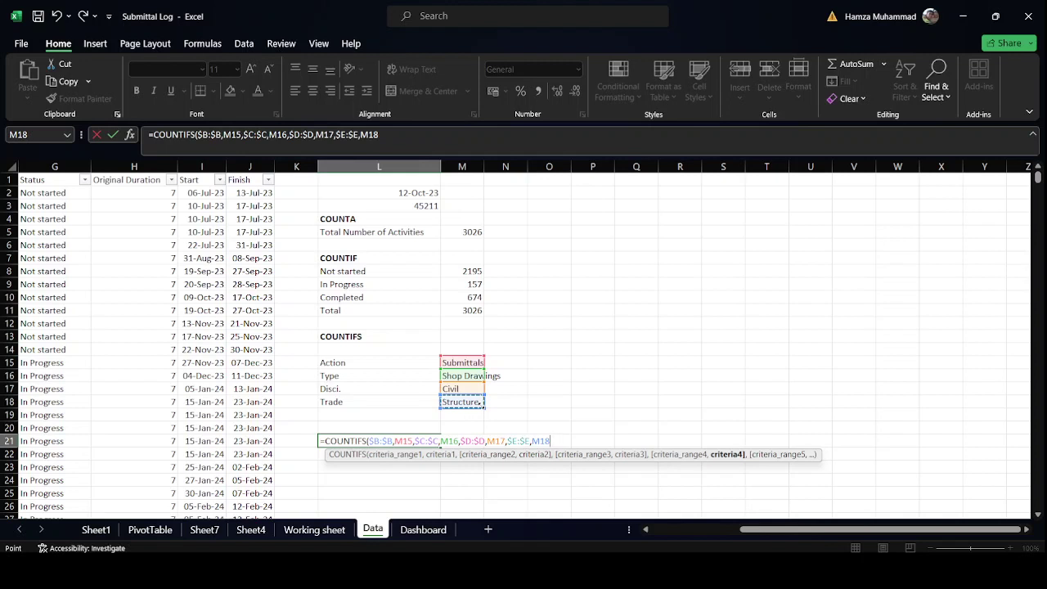
pyautogui.write(')')
pyautogui.hotkey('ctrl', 'Return')
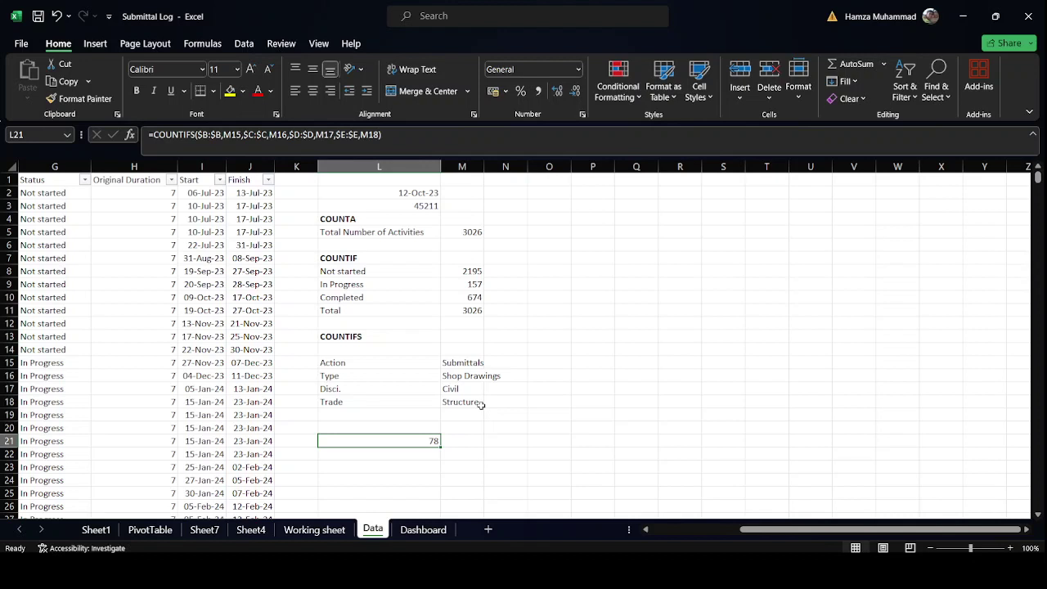
# Enter the label "Total Number of Activiteis for Civil structure" in L20, above the COUNTIFS result.
pyautogui.click(341, 429)
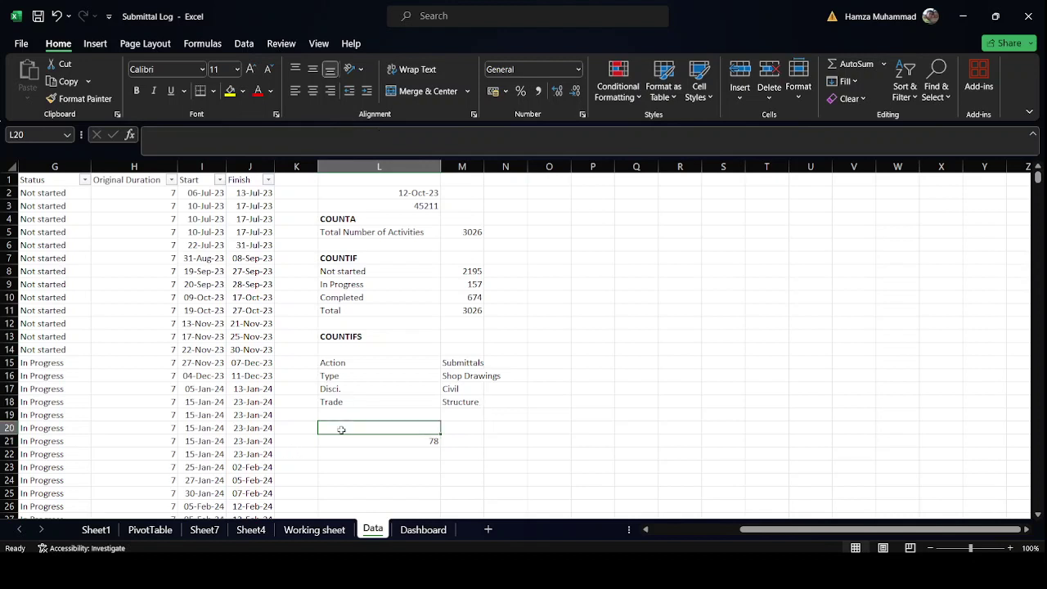
pyautogui.write('Tot')
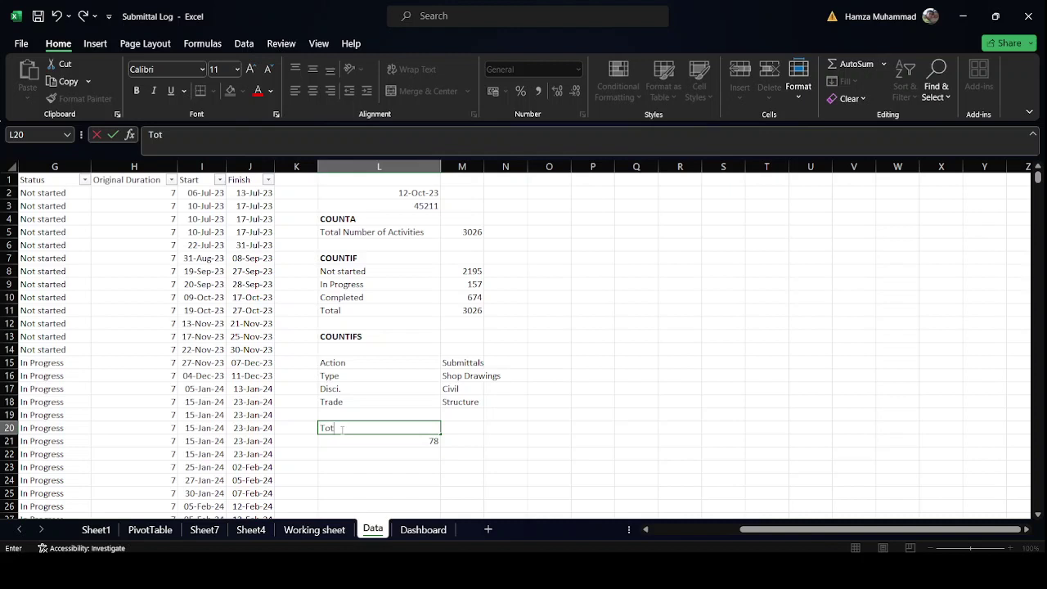
pyautogui.write('ol Number of aAc')
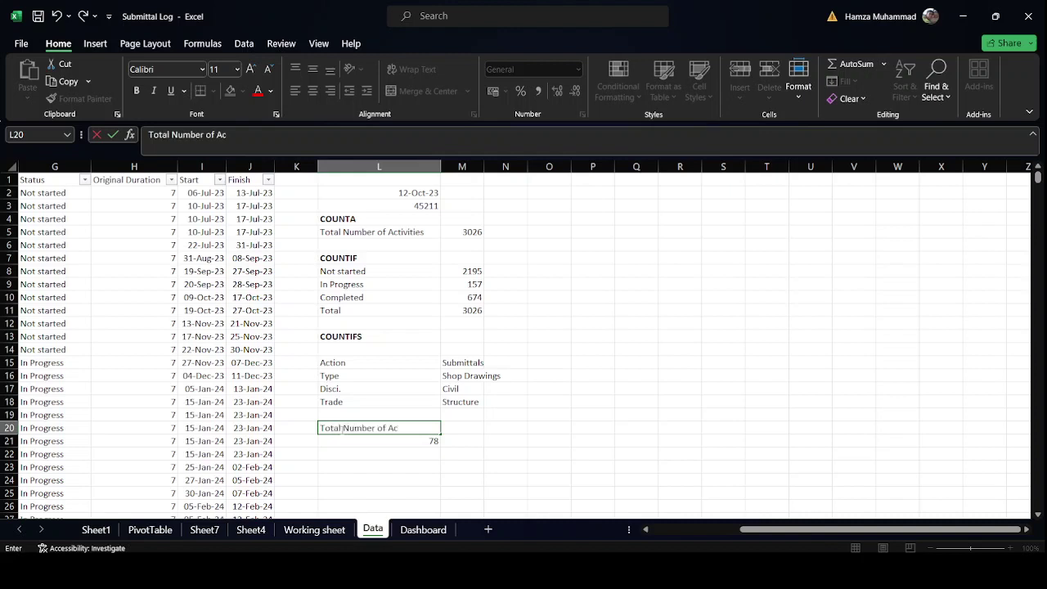
pyautogui.write('tiviteis for Cvi')
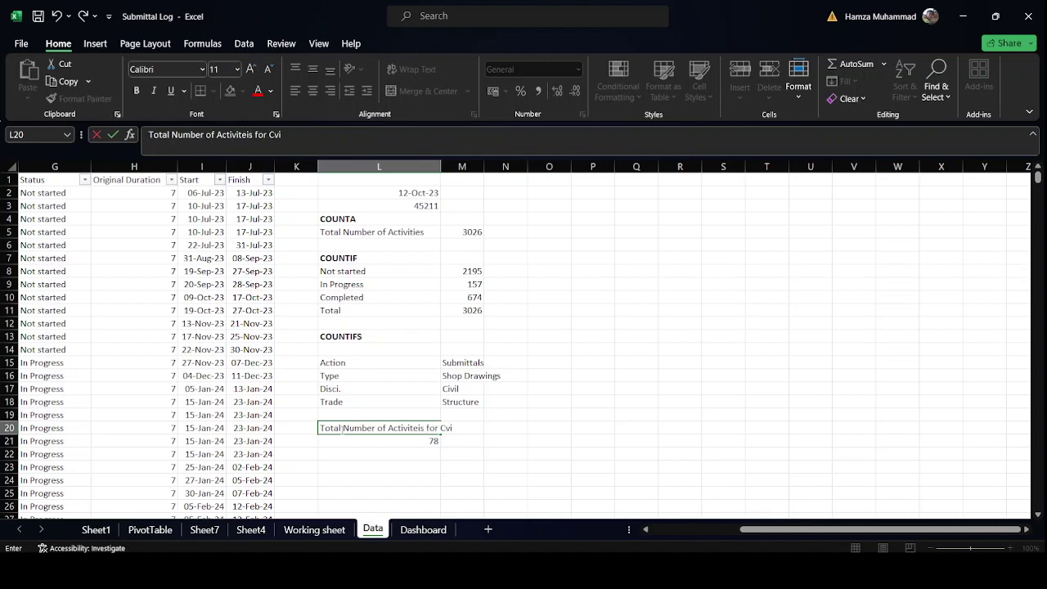
pyautogui.press('BackSpace')
pyautogui.press('BackSpace')
pyautogui.write('ivil structure')
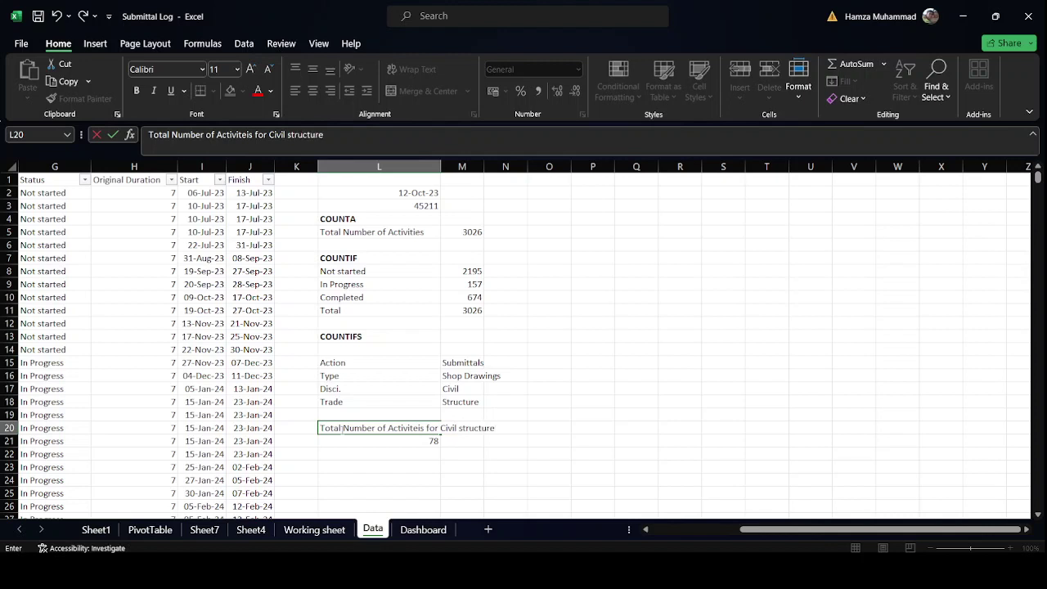
pyautogui.press('Return')
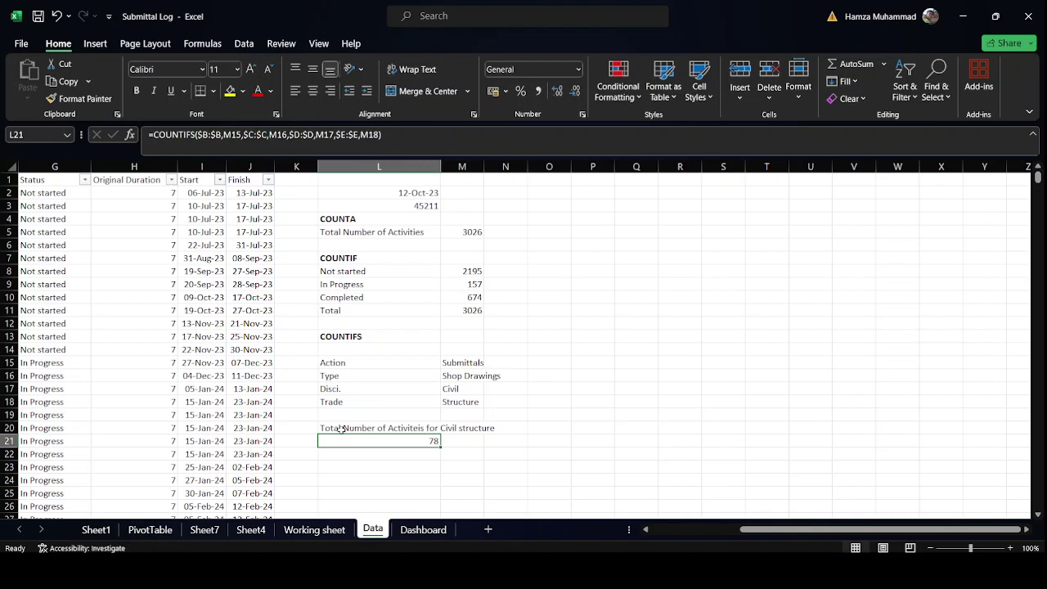
# Enter the label "Total Sub. + Review/Approval" in L24, below the civil structure count.
pyautogui.scroll(-1, 391, 466)
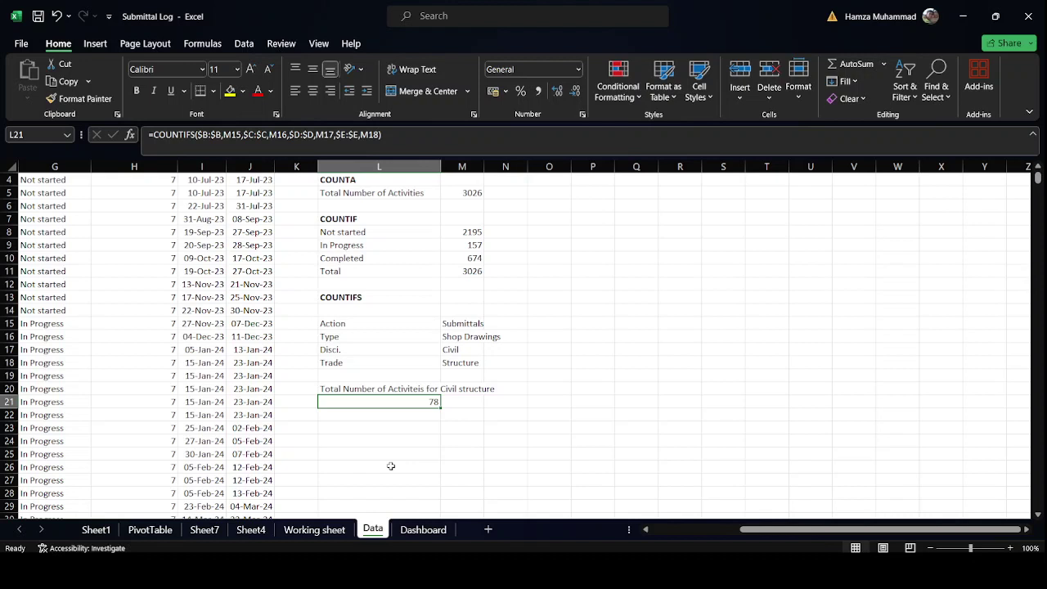
pyautogui.scroll(1, 391, 466)
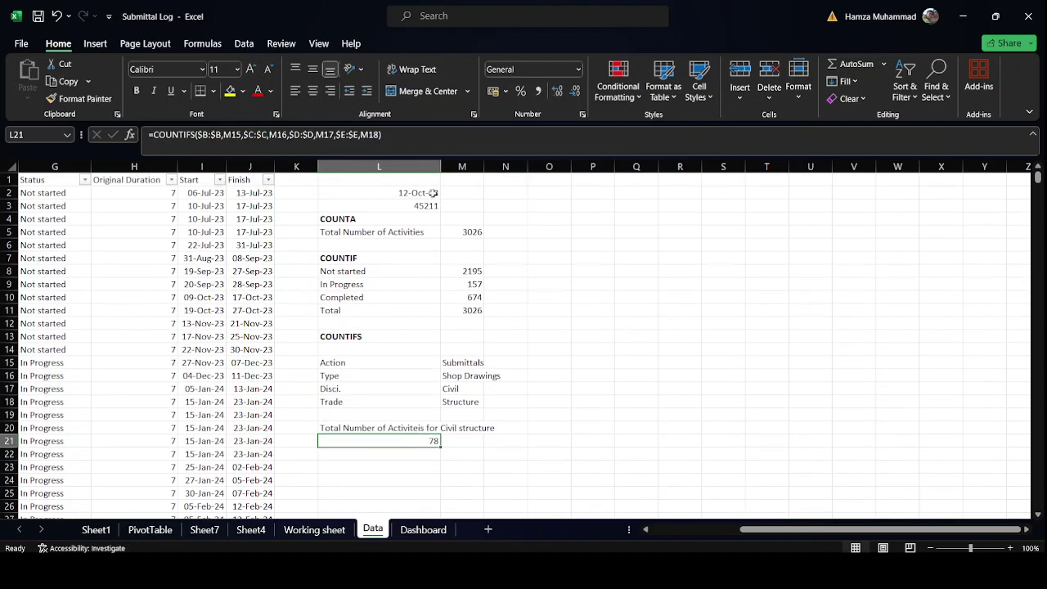
pyautogui.click(432, 193)
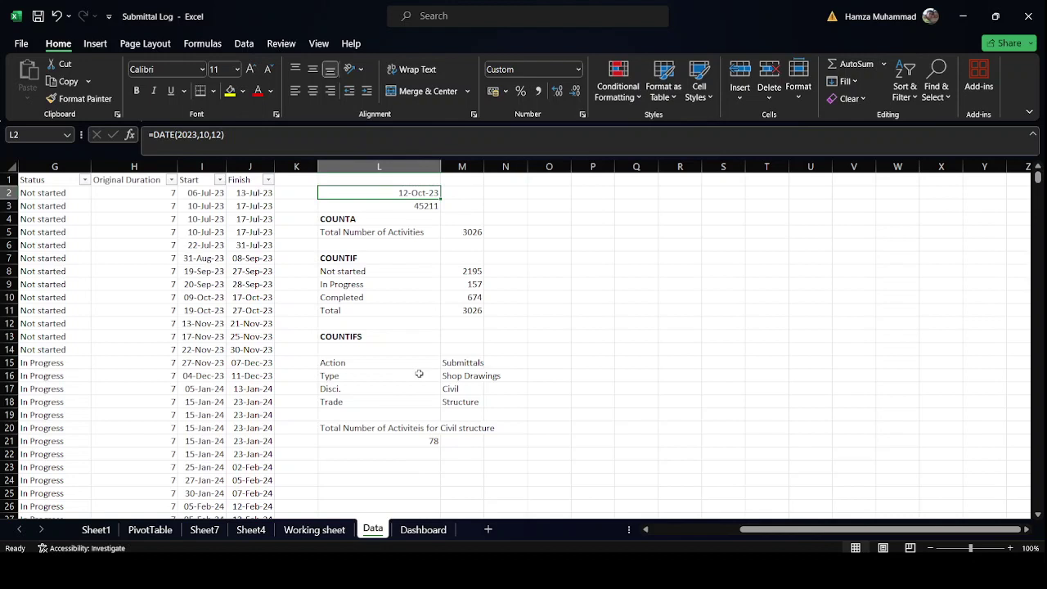
pyautogui.click(383, 478)
pyautogui.write('Total')
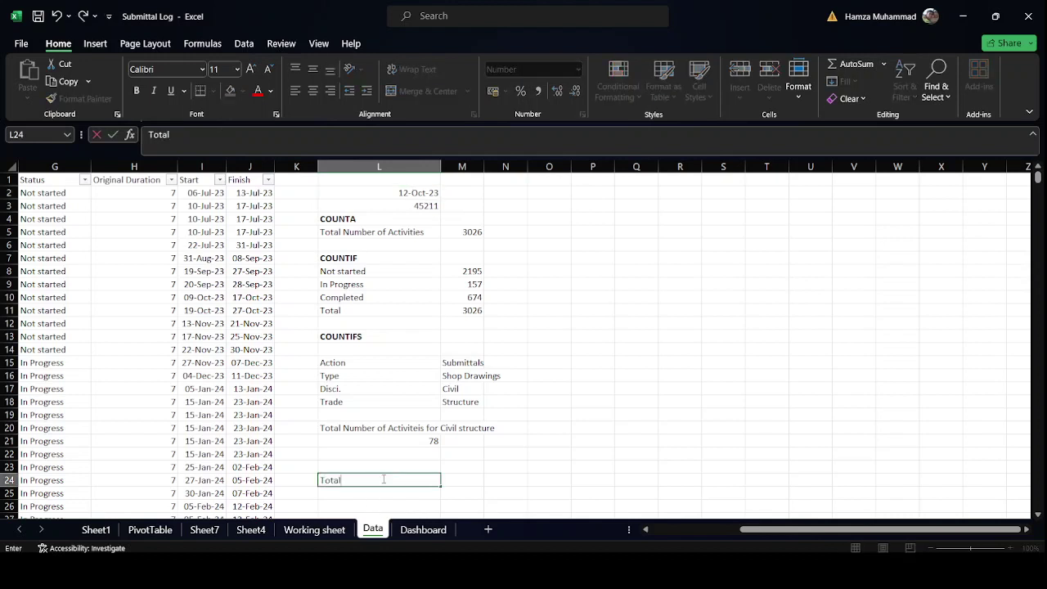
pyautogui.write(' Sub. + Review/')
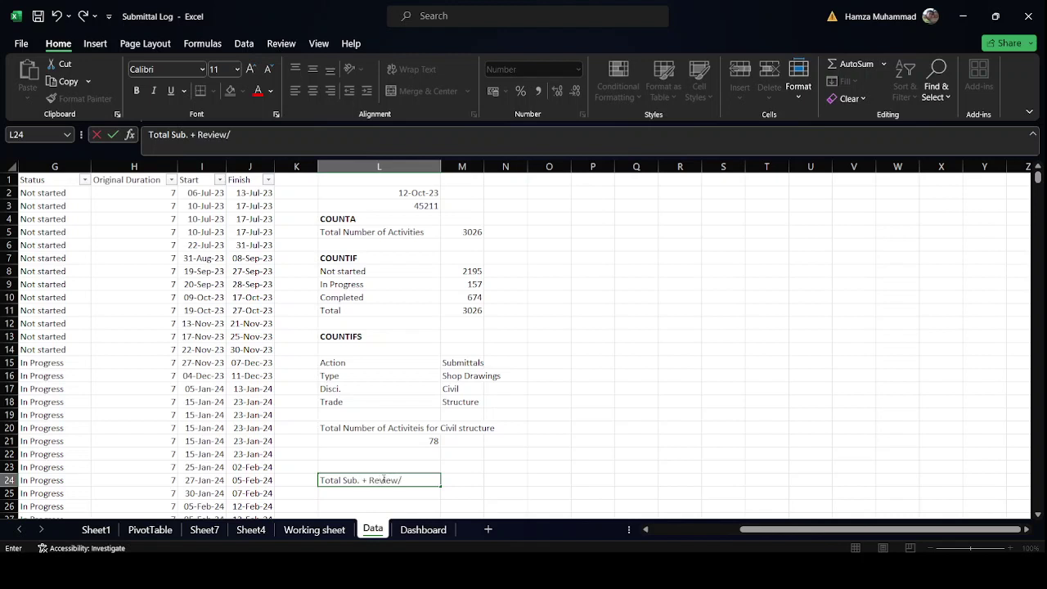
pyautogui.write('Approval')
pyautogui.press('Tab')
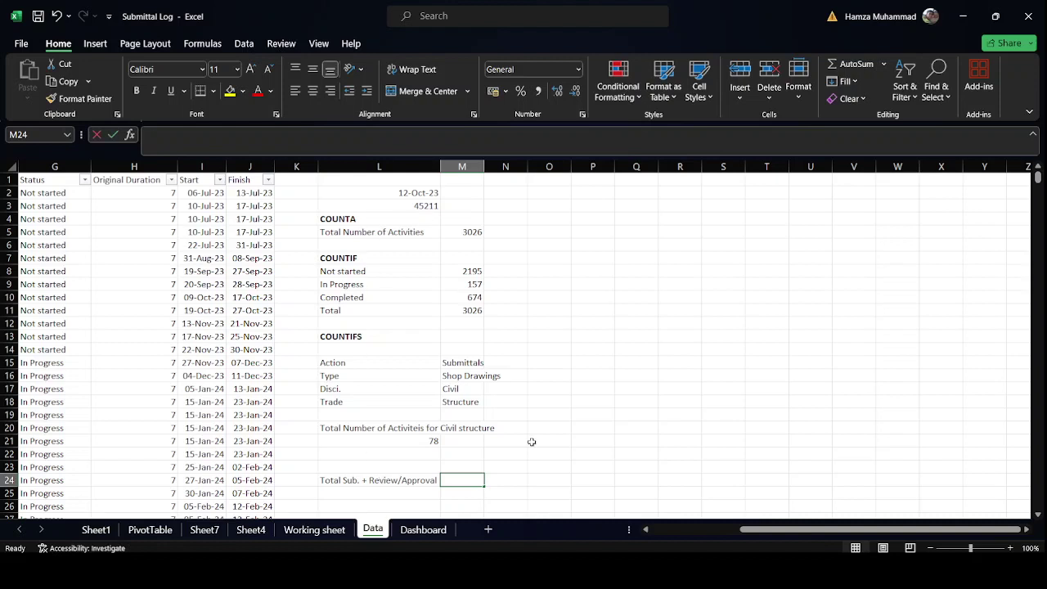
# Enter =COUNTIF($I:$I,"<="&L2) in M24 to count all activities starting on or before the date in L2.
pyautogui.write('=count')
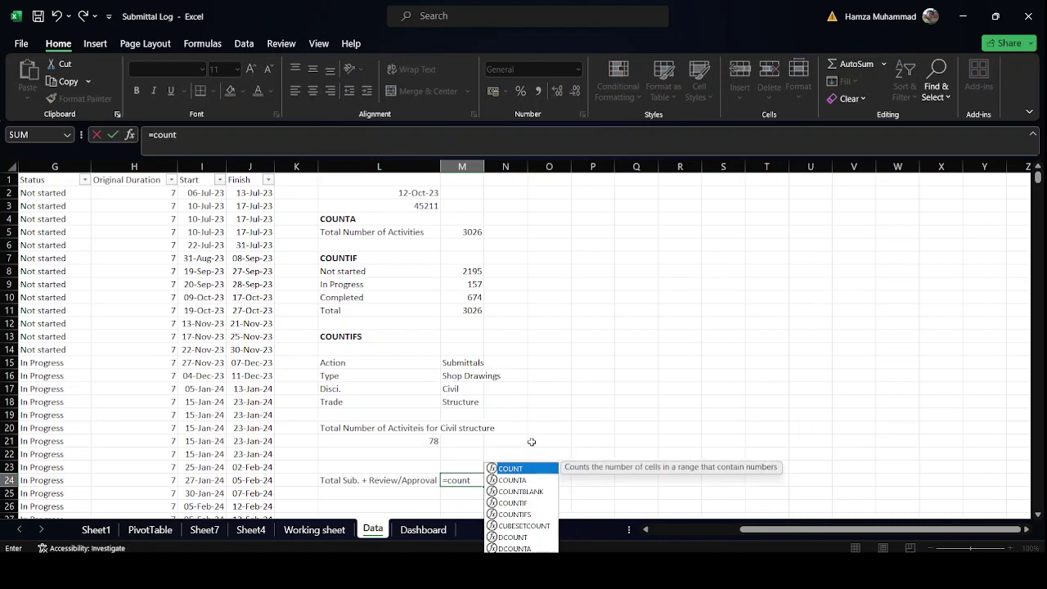
pyautogui.write('i')
pyautogui.press('Tab')
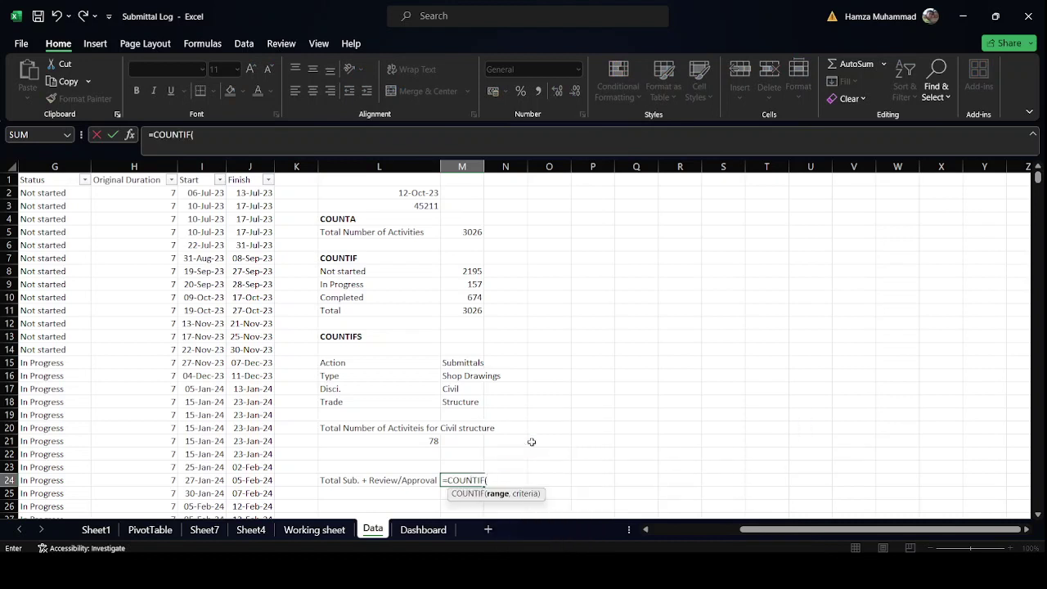
pyautogui.click(203, 167)
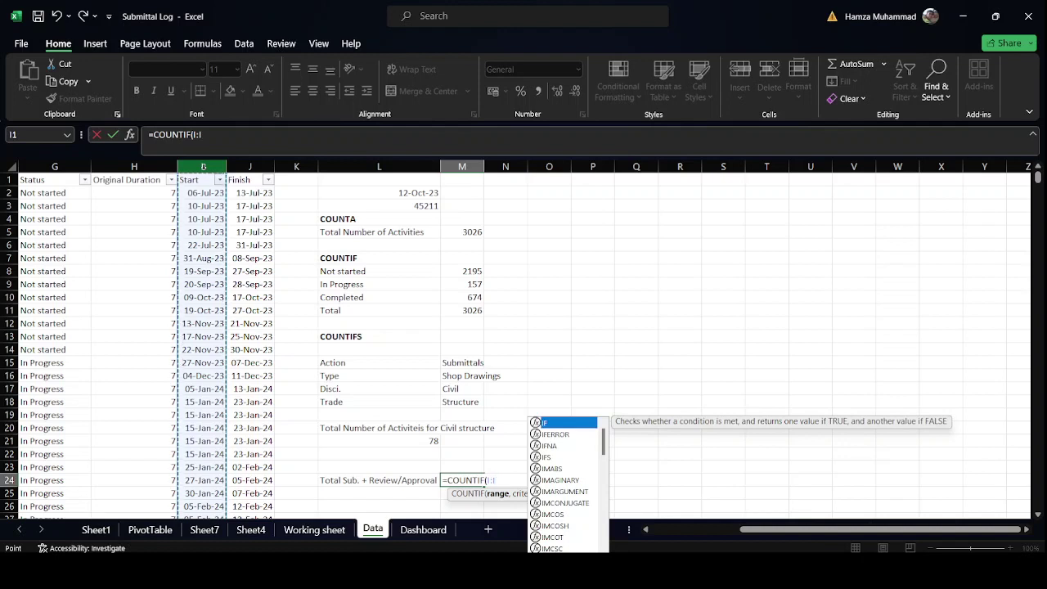
pyautogui.press('F4')
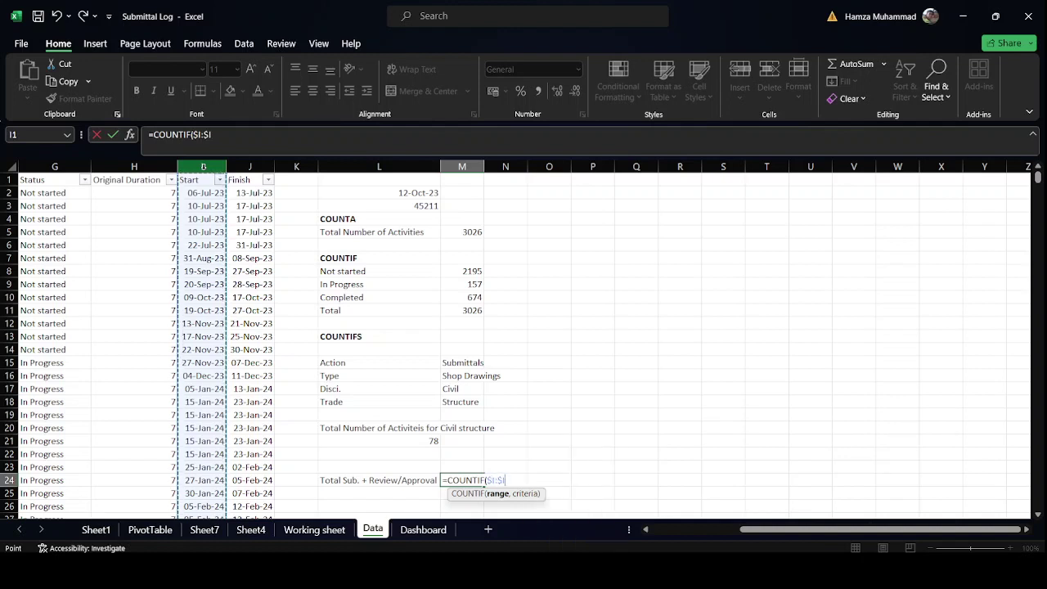
pyautogui.write(',')
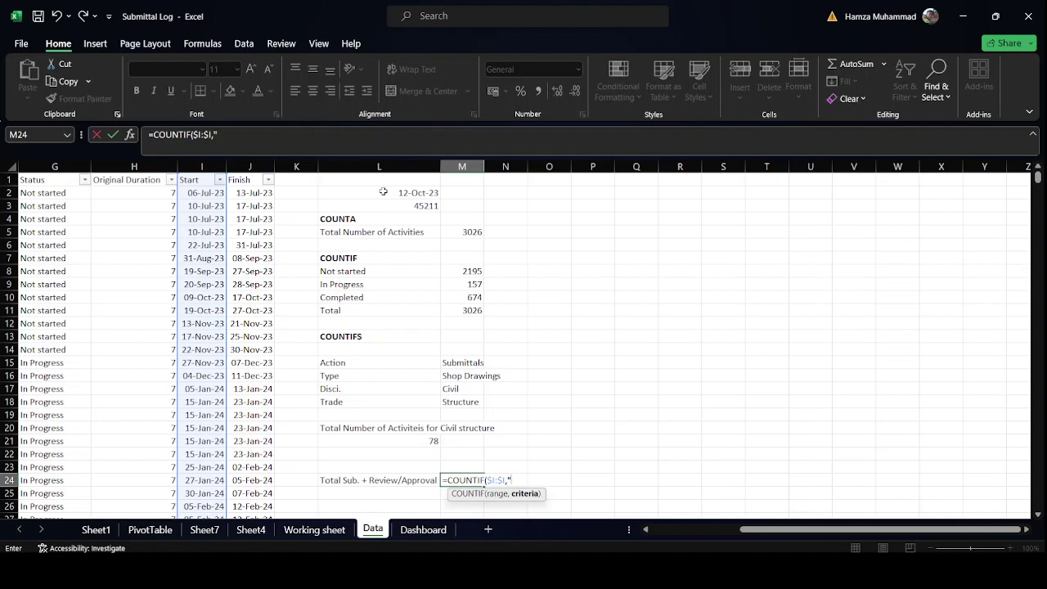
pyautogui.write('<="&')
pyautogui.click(399, 192)
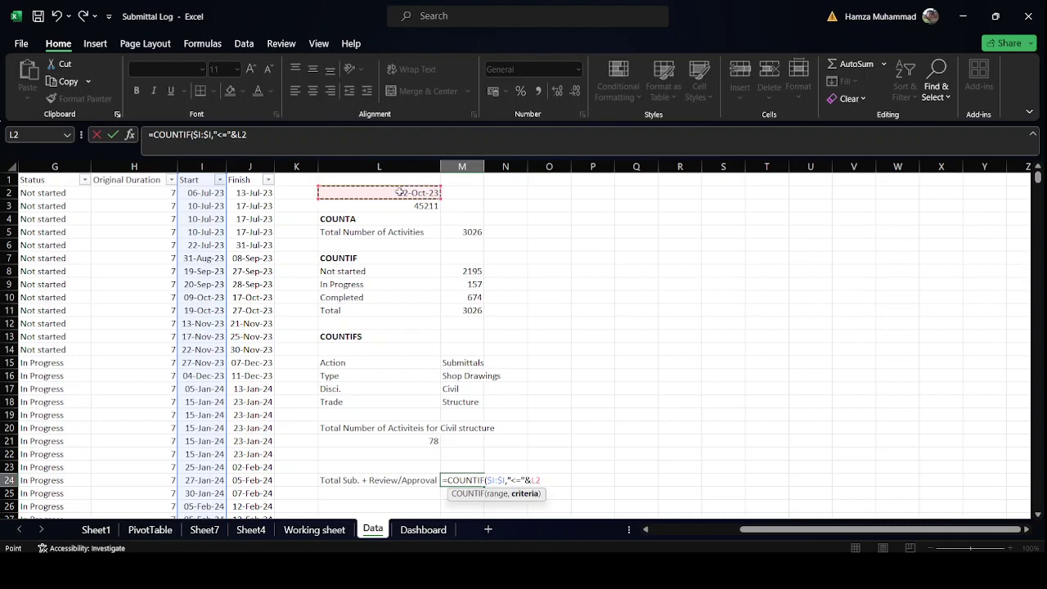
pyautogui.write(')')
pyautogui.press('Return')
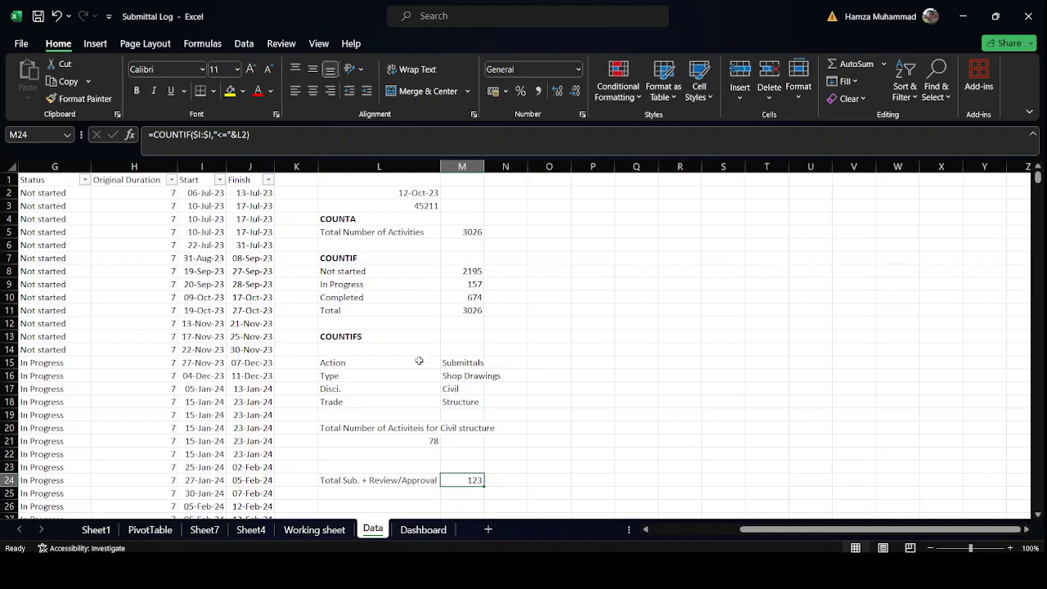
# Copy the Total Sub. + Review/Approval label from L24 into L25.
pyautogui.scroll(-1, 410, 448)
pyautogui.click(400, 443)
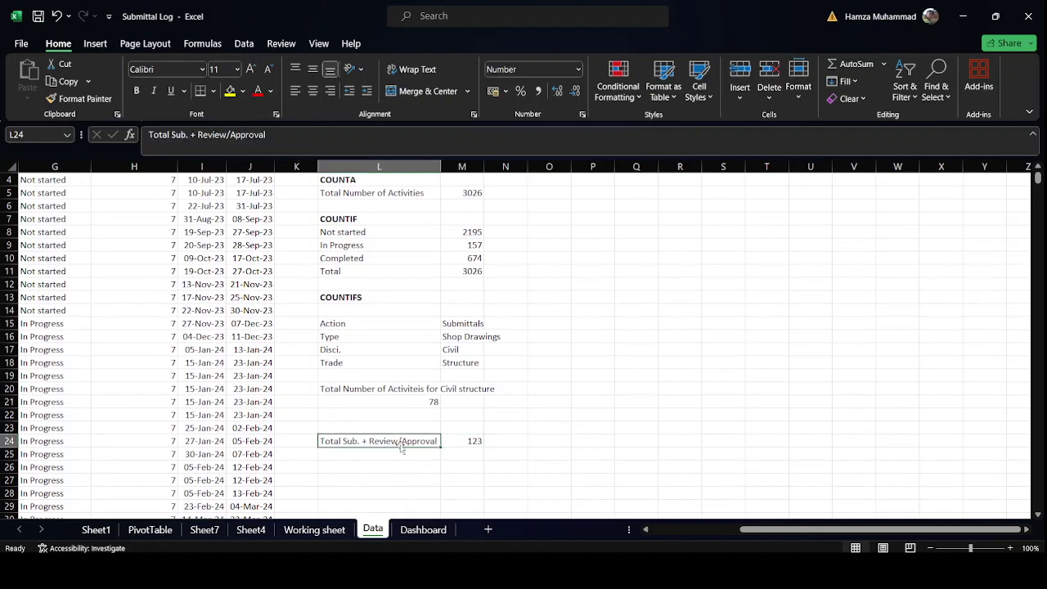
pyautogui.hotkey('ctrl', 'c')
pyautogui.click(401, 449)
pyautogui.press('Return')
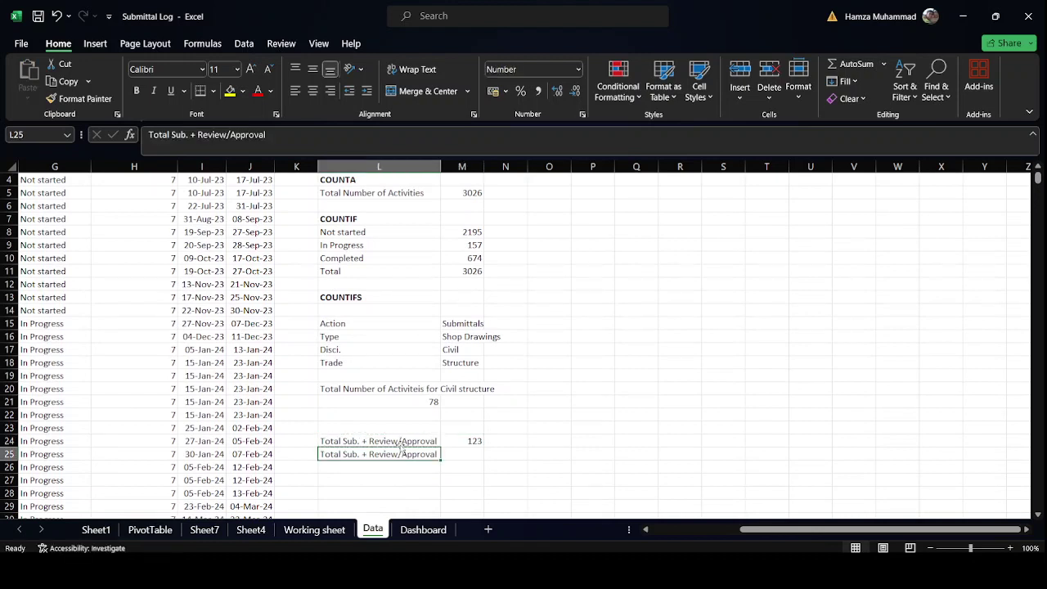
# Start a COUNTIFS formula in M25 with the Action column $B:$B as first criteria range and M15 as its criterion.
pyautogui.press('Right')
pyautogui.write('=Coun')
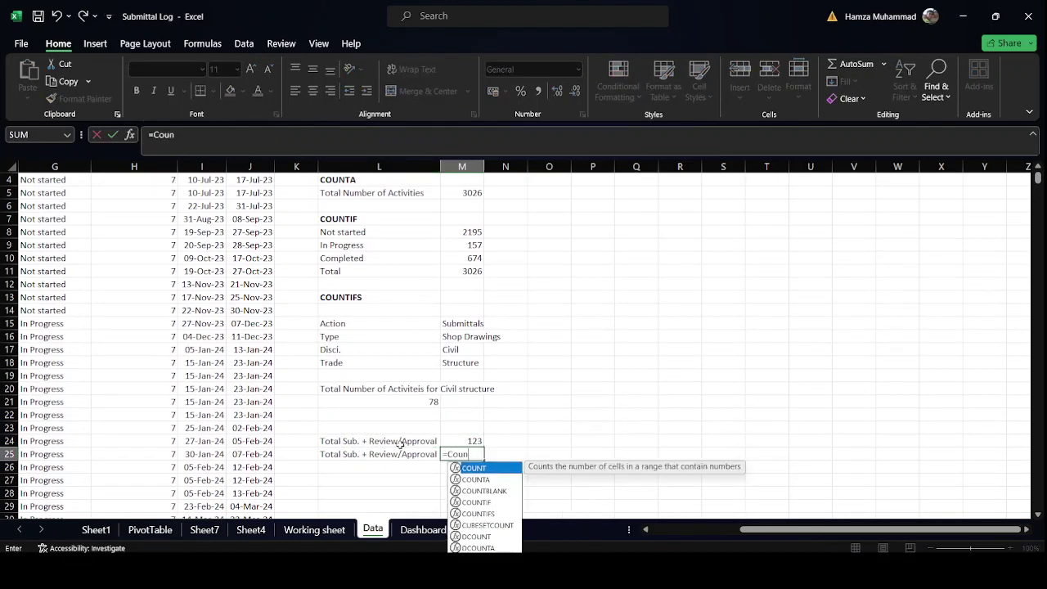
pyautogui.write('tifs')
pyautogui.press('Tab')
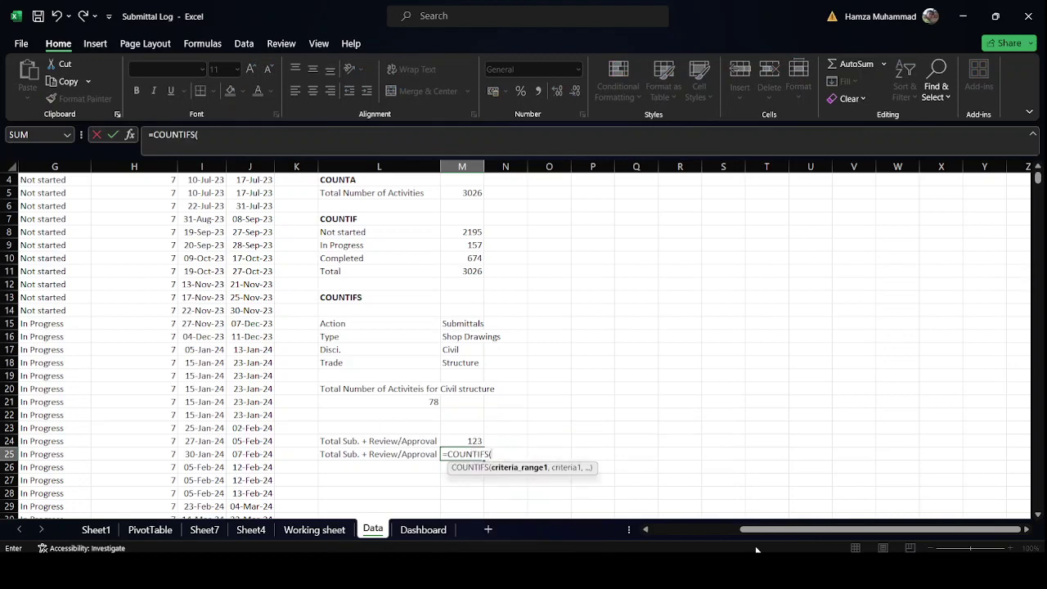
pyautogui.moveTo(757, 529); pyautogui.dragTo(553, 528)
pyautogui.scroll(1, 302, 481)
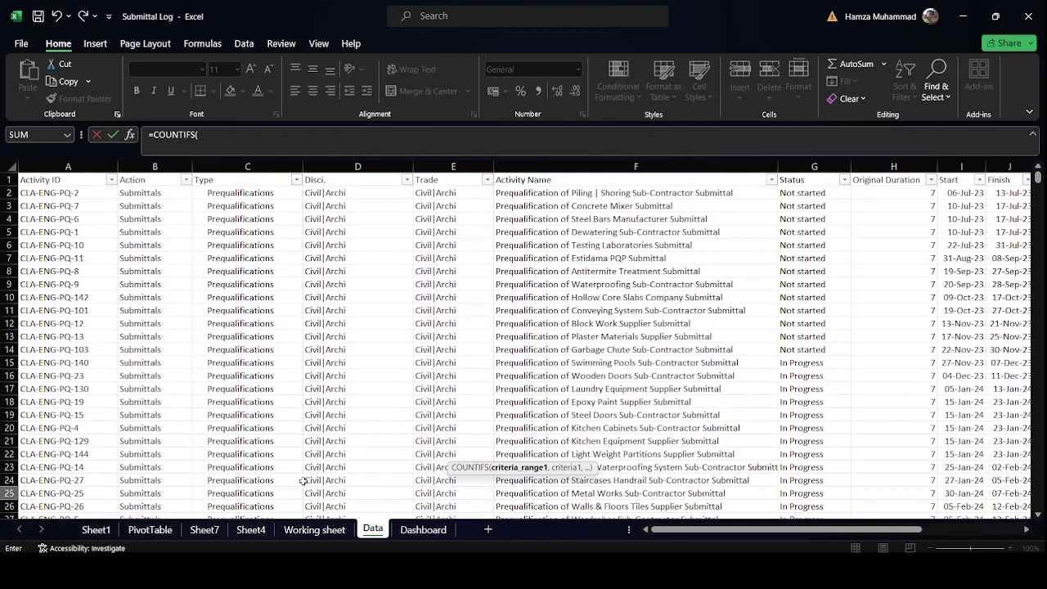
pyautogui.click(153, 166)
pyautogui.click(153, 166)
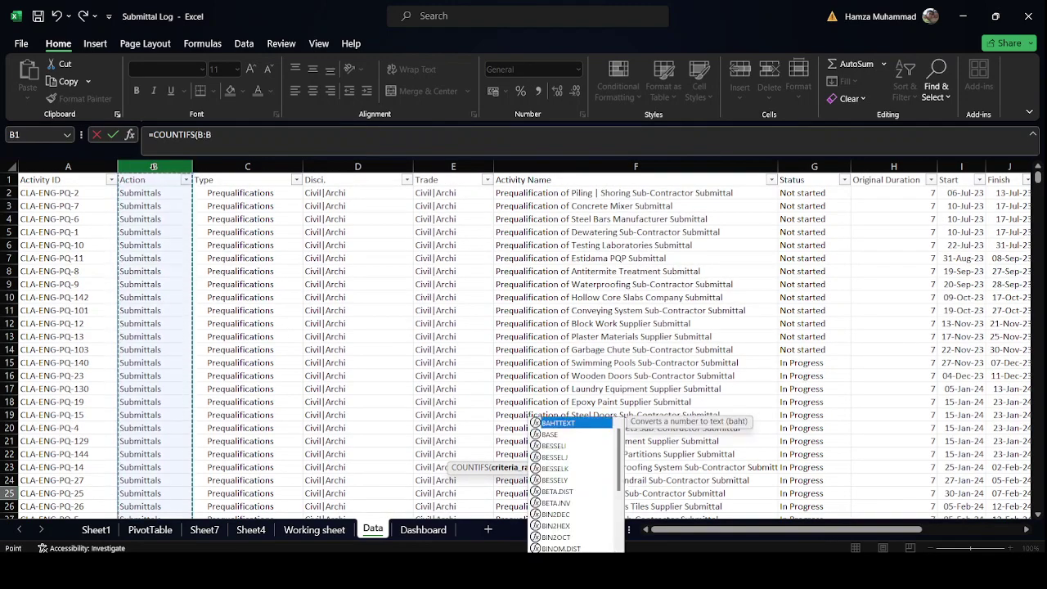
pyautogui.press('F4')
pyautogui.write(',')
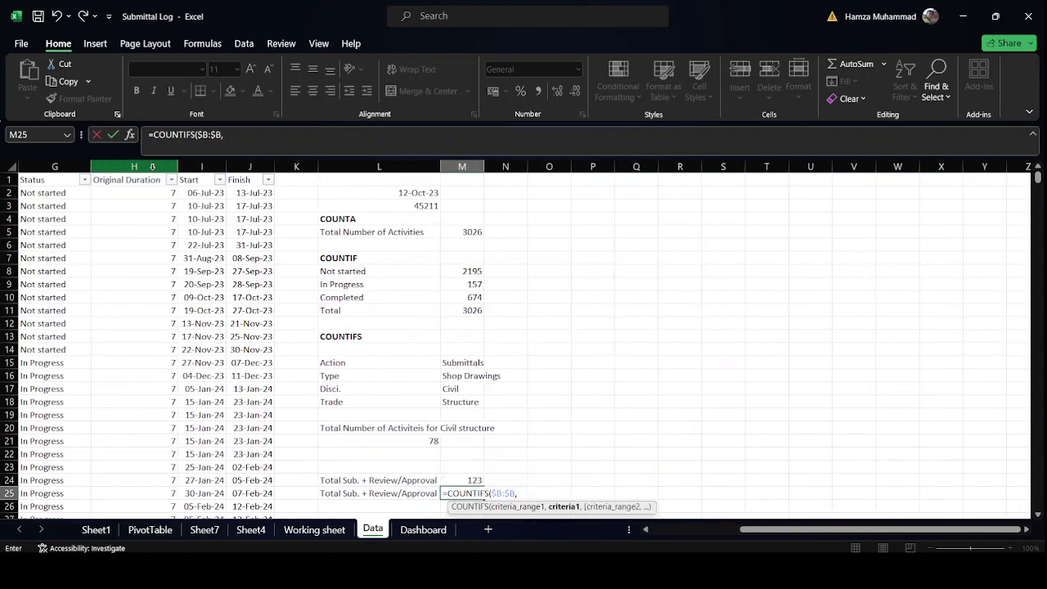
pyautogui.click(477, 362)
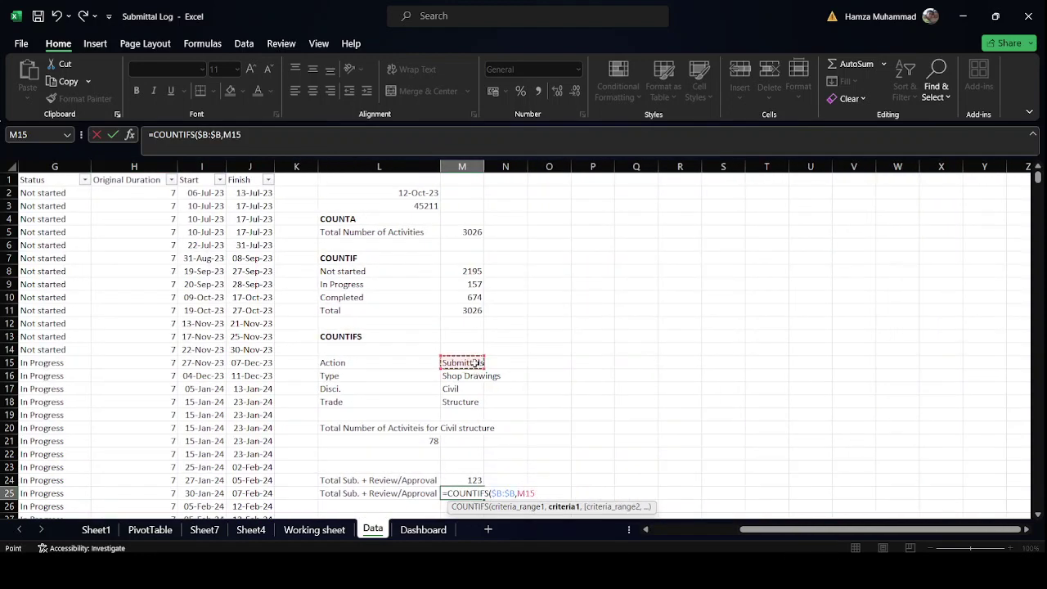
pyautogui.write(',')
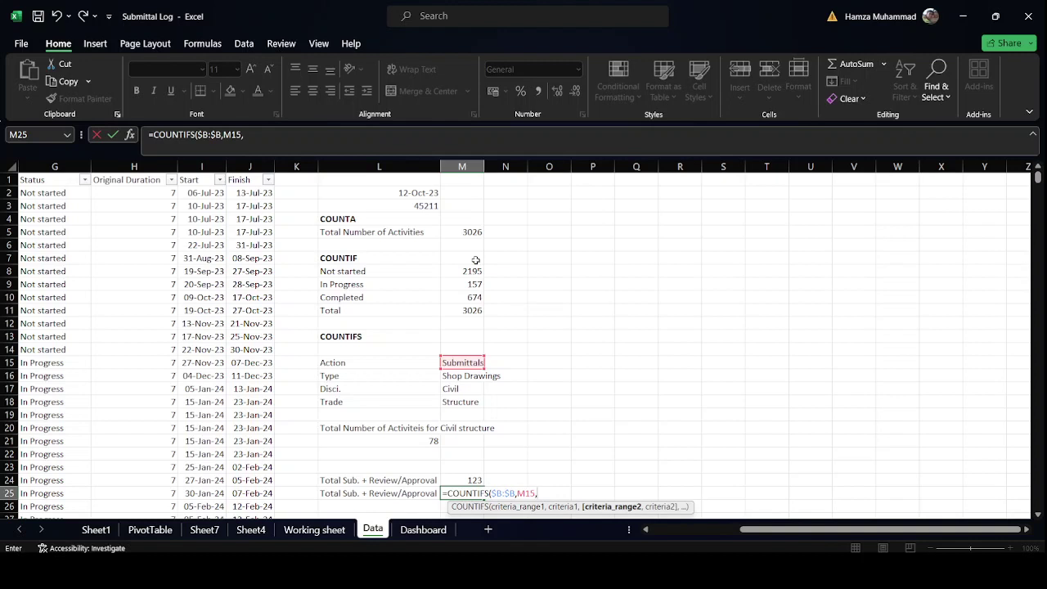
# Complete the COUNTIFS formula in M25 with the Start column $I:$I and the criterion "<="&L2 as the second pair.
pyautogui.click(208, 168)
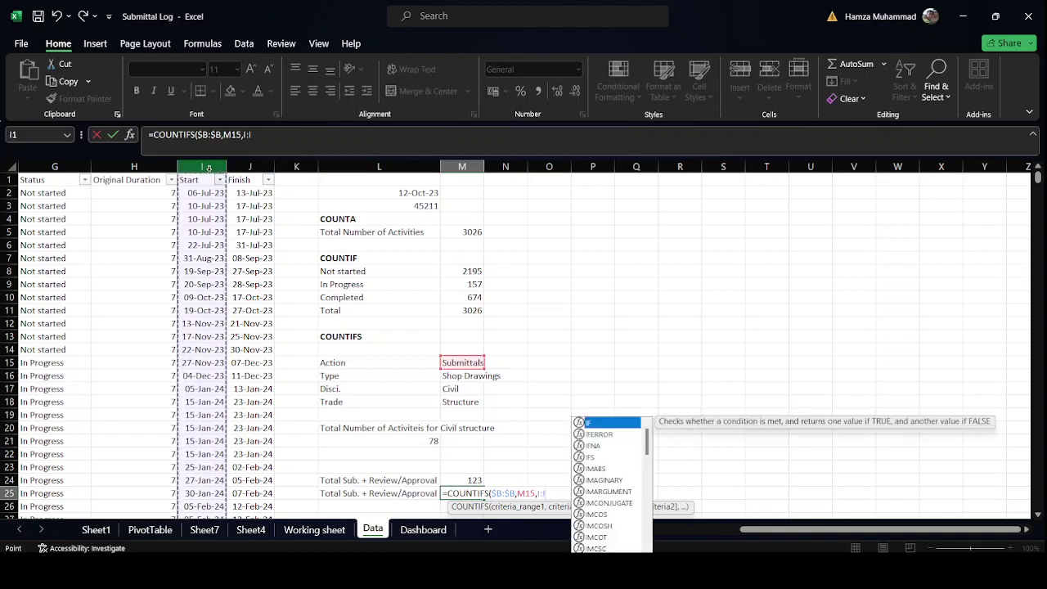
pyautogui.press('F4')
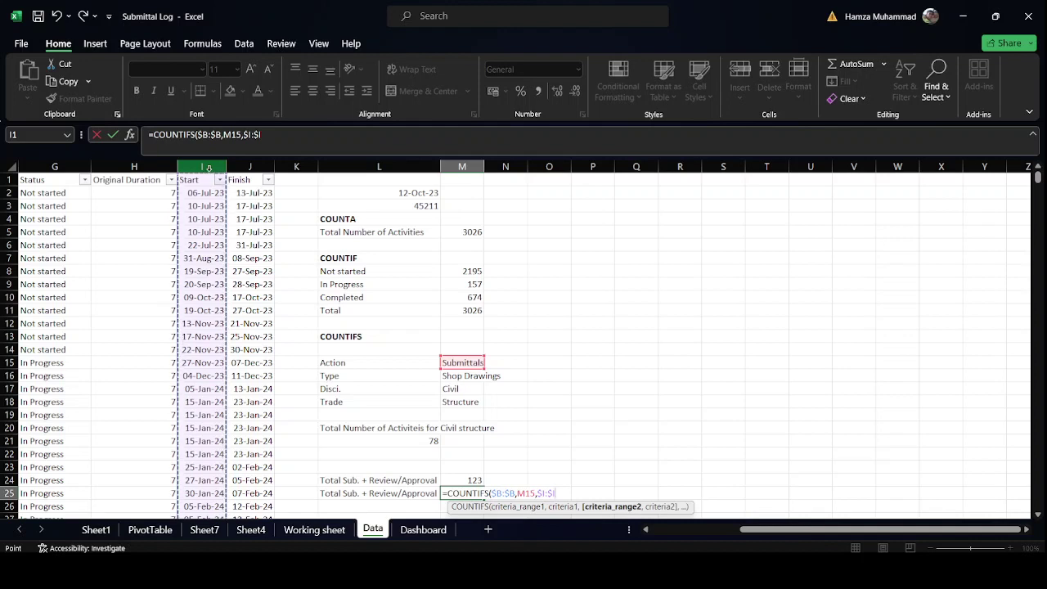
pyautogui.write(',£')
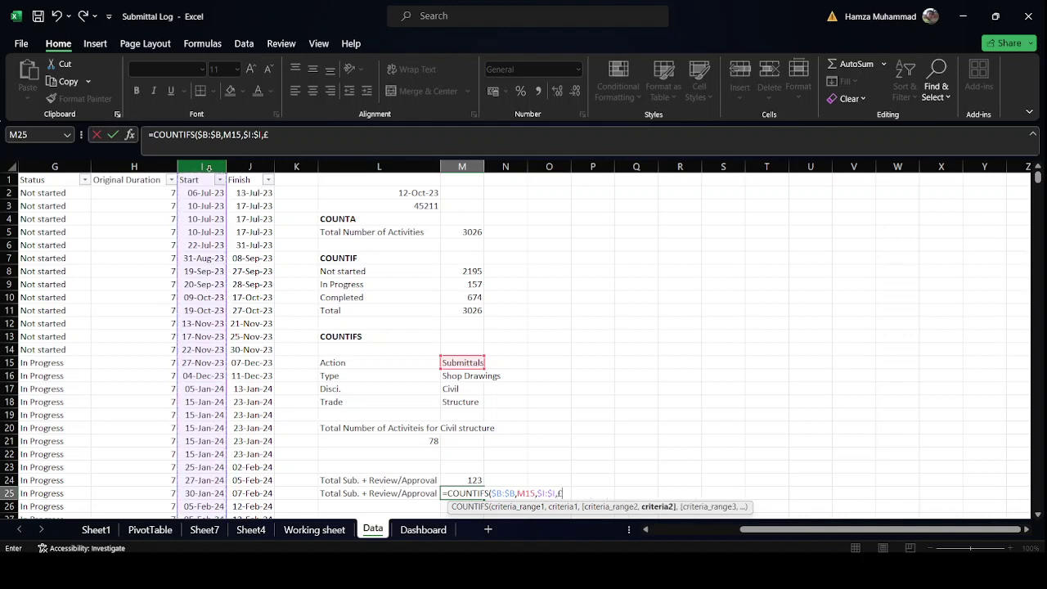
pyautogui.press('BackSpace')
pyautogui.write('"<="&')
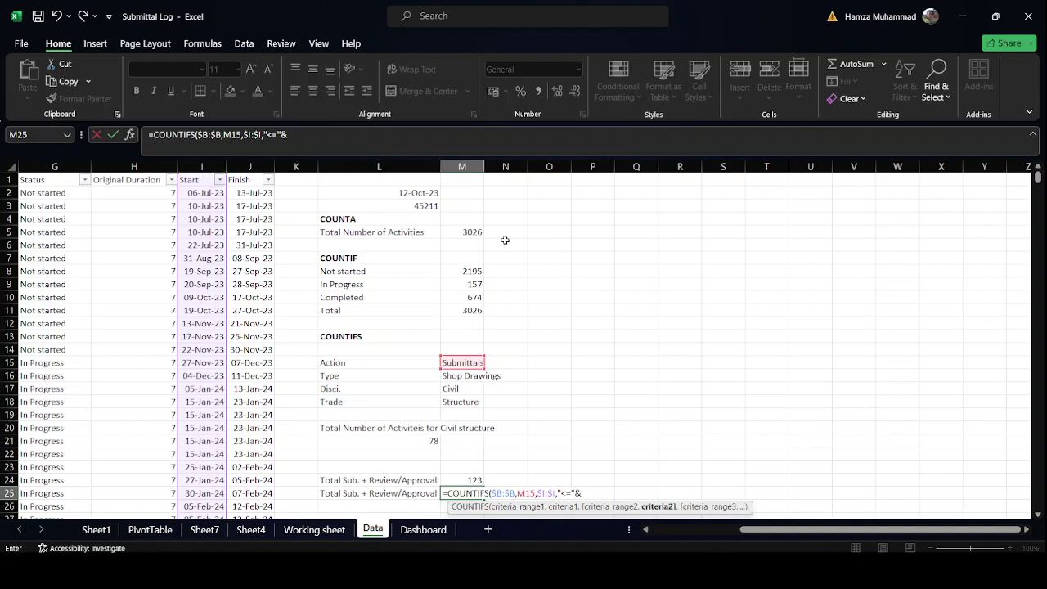
pyautogui.click(424, 195)
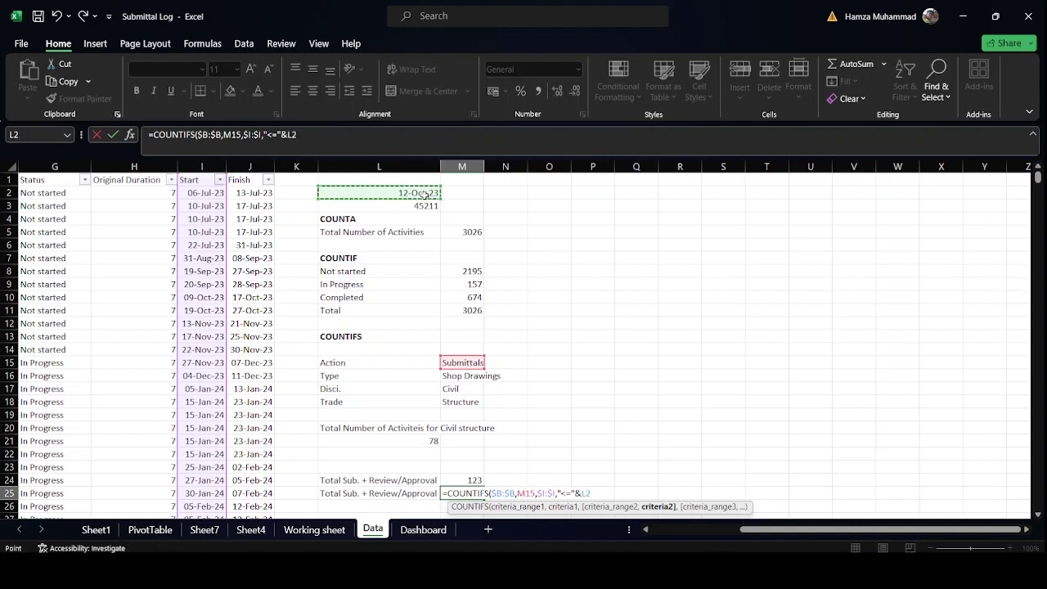
pyautogui.write(')')
pyautogui.hotkey('ctrl', 'Return')
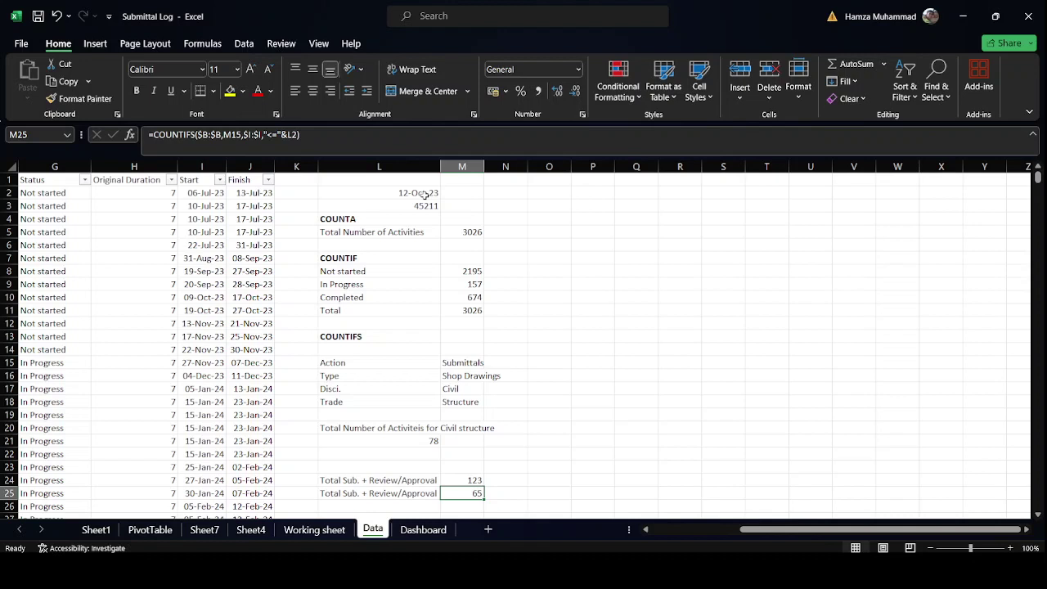
# Shorten the label in L25 to Total Sub. and enter the label Total Appr in L26.
pyautogui.scroll(-1, 424, 194)
pyautogui.click(373, 454)
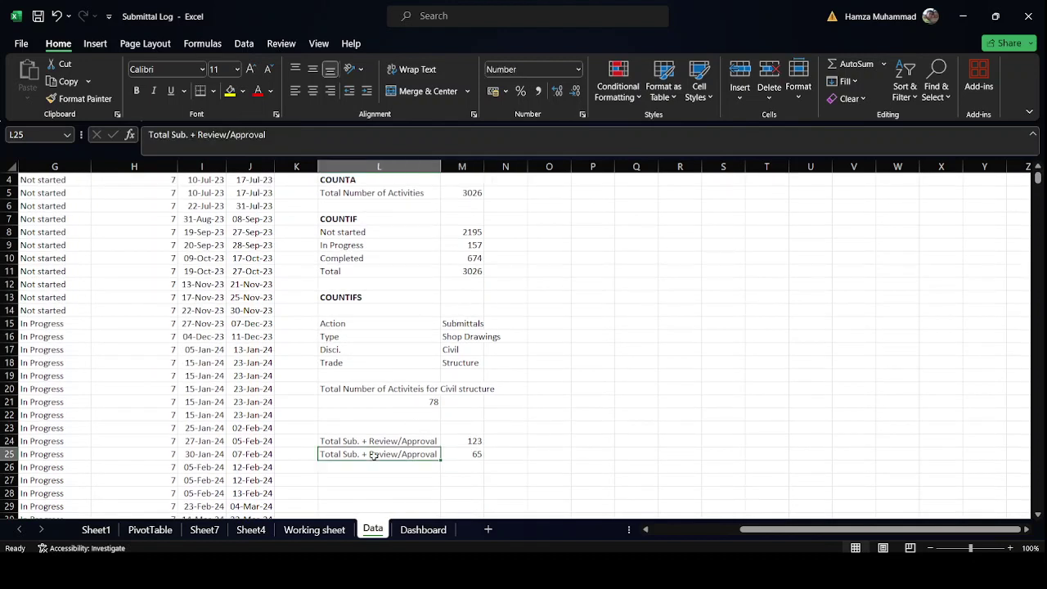
pyautogui.doubleClick(373, 455)
pyautogui.moveTo(361, 454); pyautogui.dragTo(439, 454)
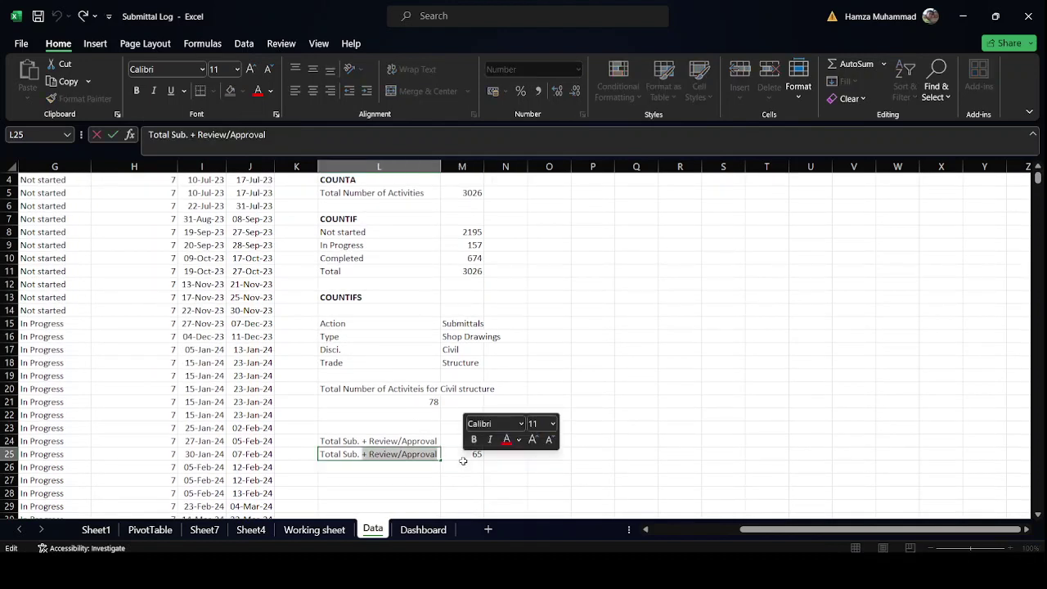
pyautogui.press('BackSpace')
pyautogui.press('Return')
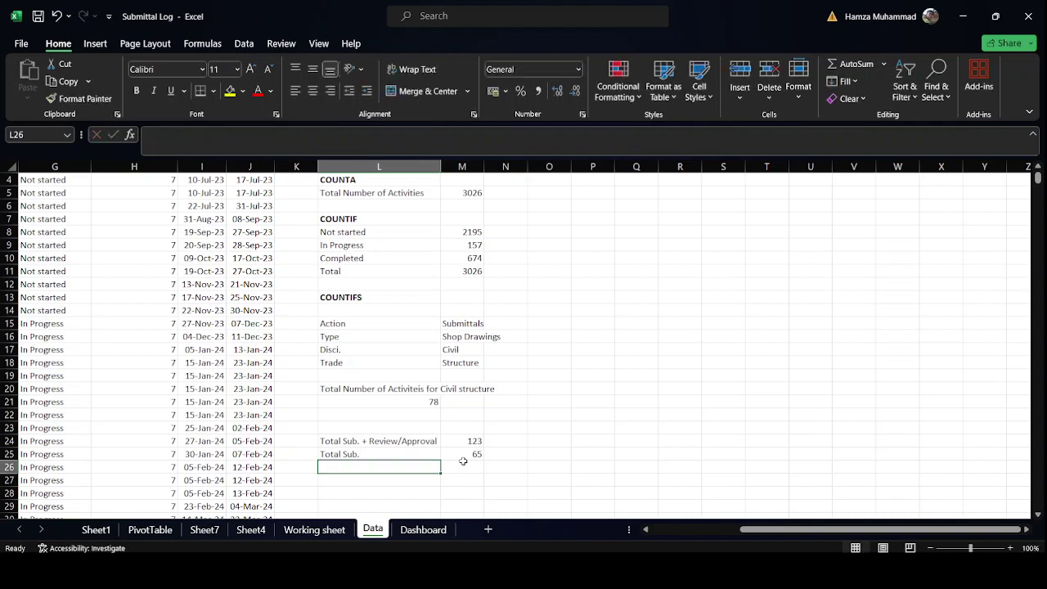
pyautogui.write('Total Appr')
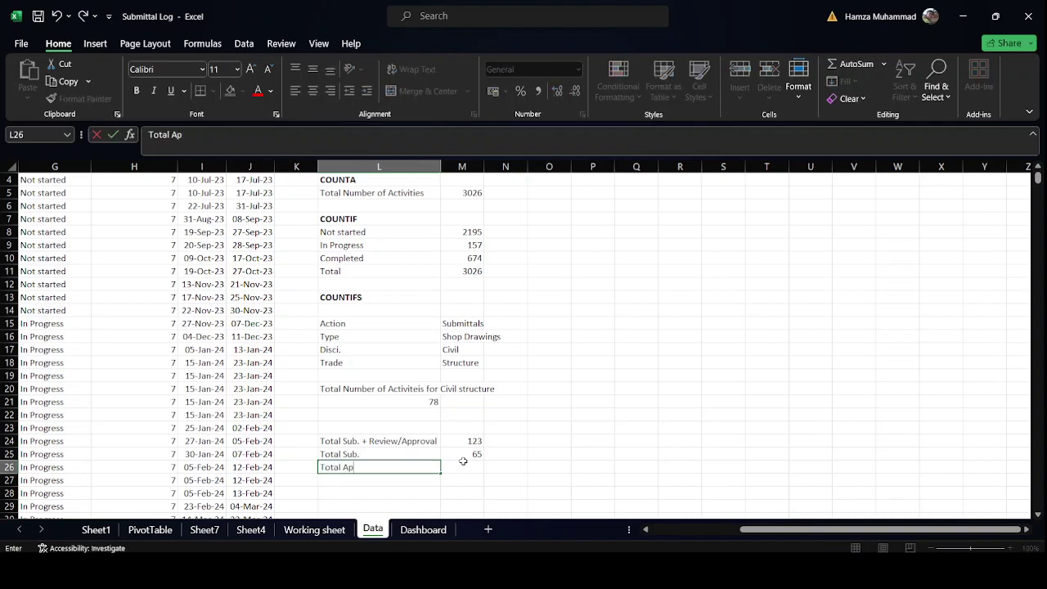
# Try the formula =-M24-M25 in M26 for the total approvals.
pyautogui.click(463, 464)
pyautogui.write('=')
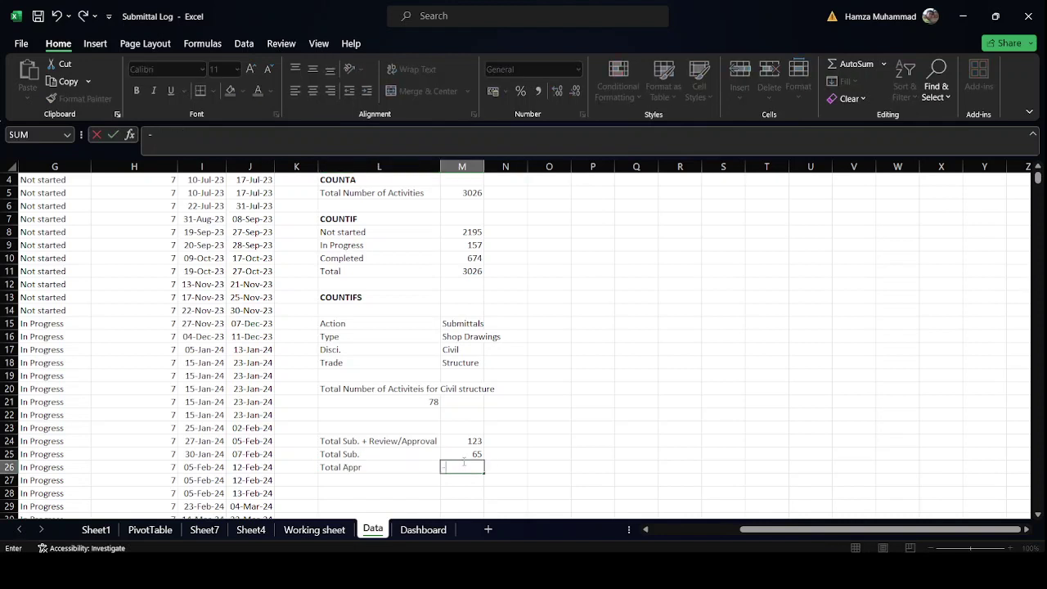
pyautogui.press('Up')
pyautogui.press('Up')
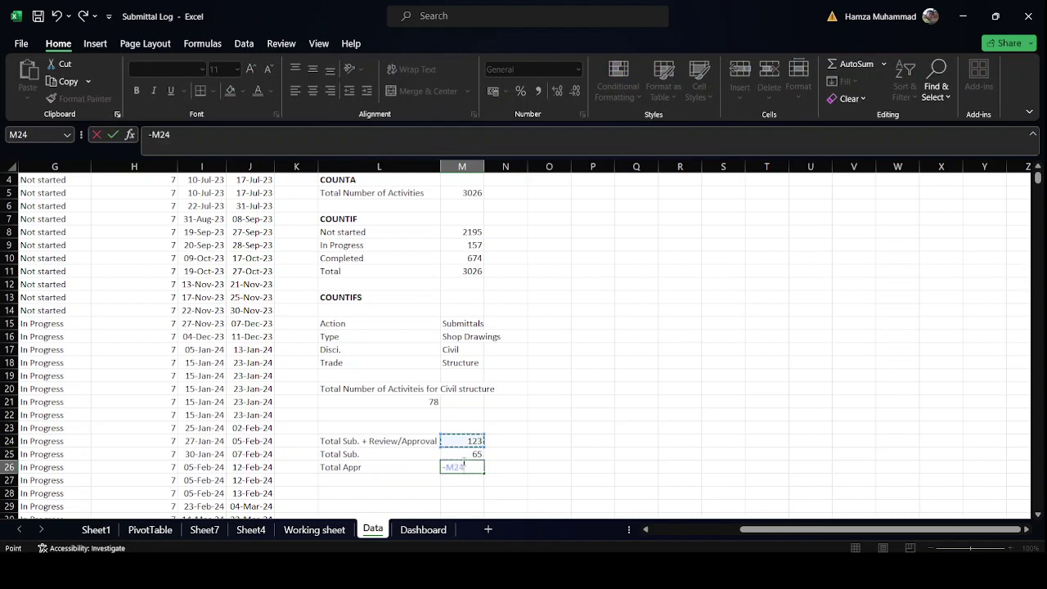
pyautogui.write('-')
pyautogui.press('Up')
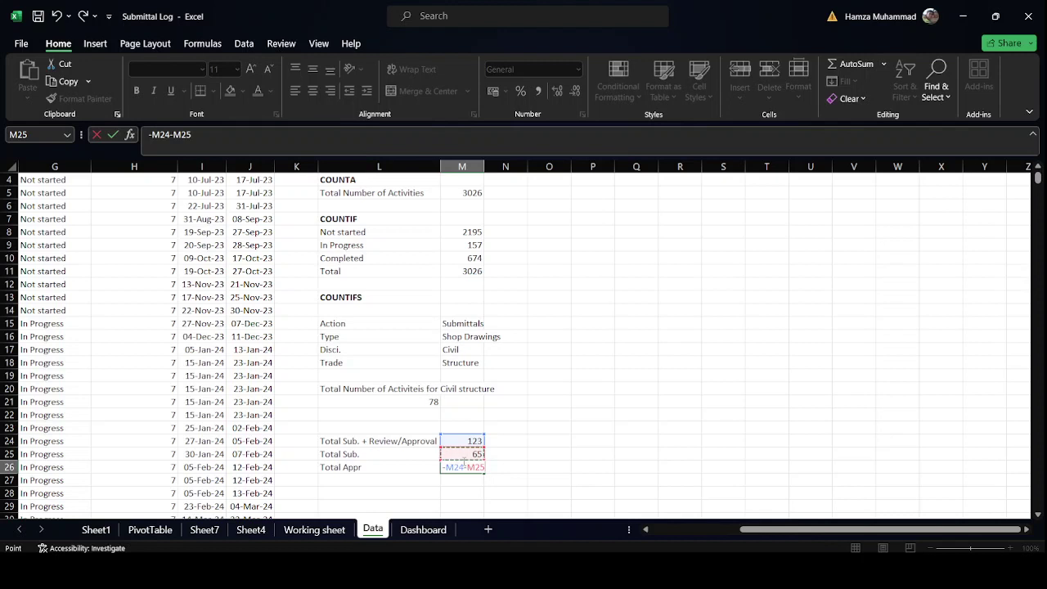
pyautogui.hotkey('ctrl', 'Return')
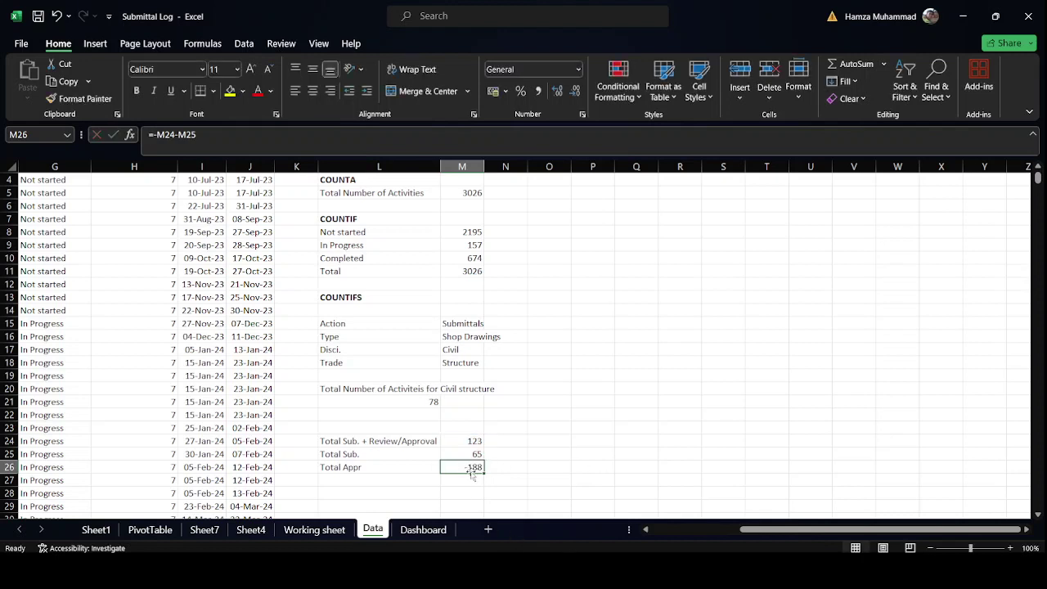
# Enter =M24-M25 in M26 to calculate the total approvals.
pyautogui.write('=')
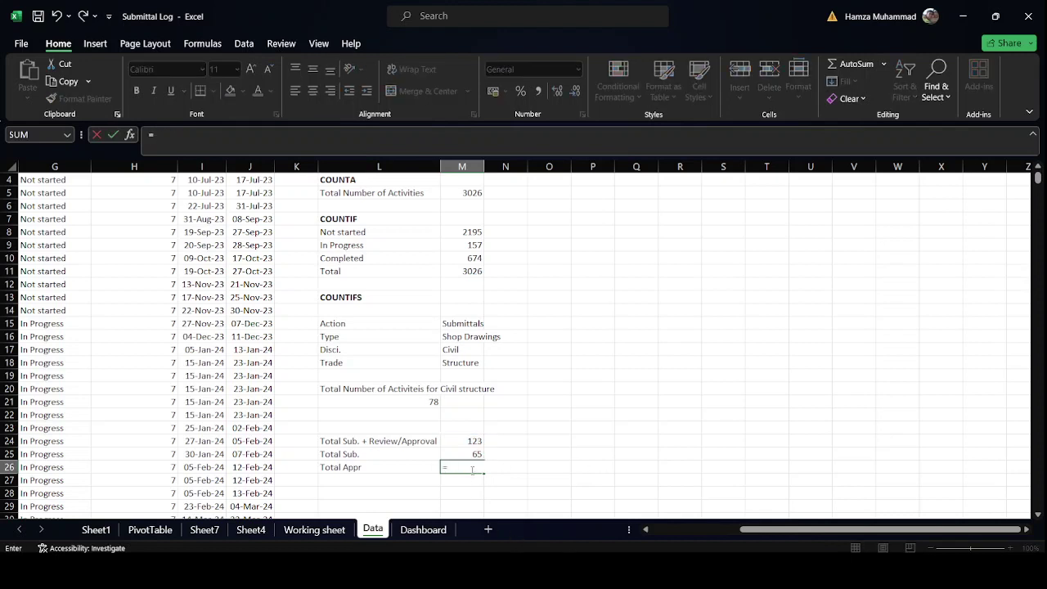
pyautogui.press('Up')
pyautogui.press('Up')
pyautogui.write('-')
pyautogui.press('Up')
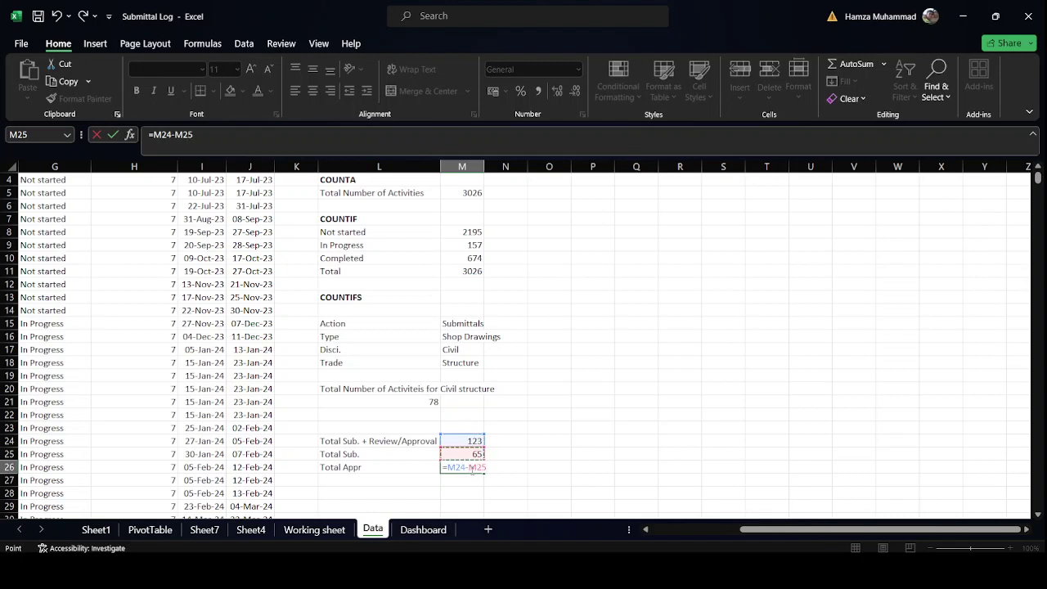
pyautogui.hotkey('ctrl', 'Return')
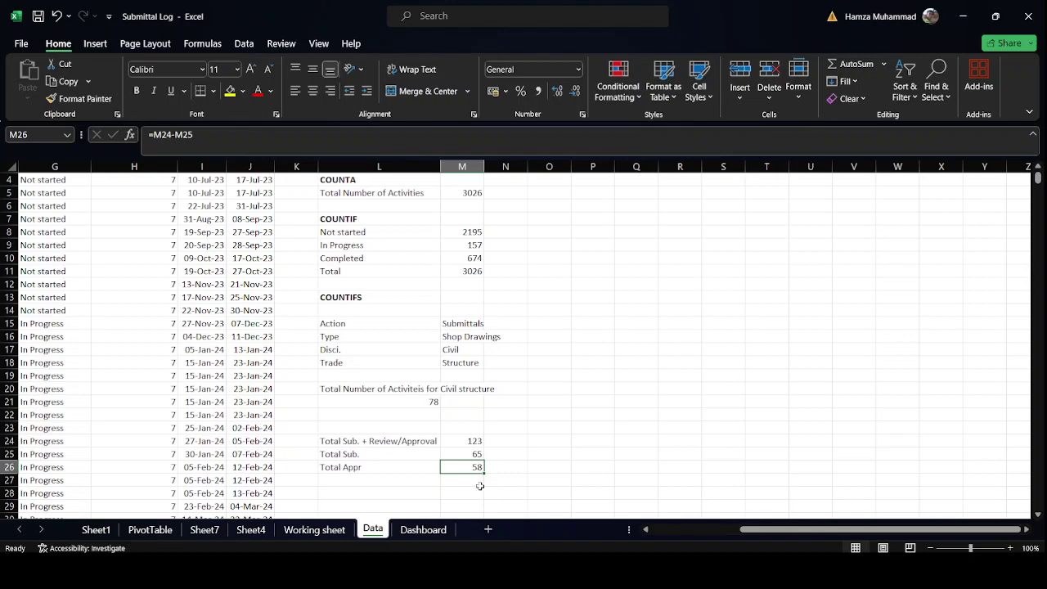
# Enter the label "Totall Submittal between week" in L28.
pyautogui.scroll(-2, 478, 484)
pyautogui.click(377, 420)
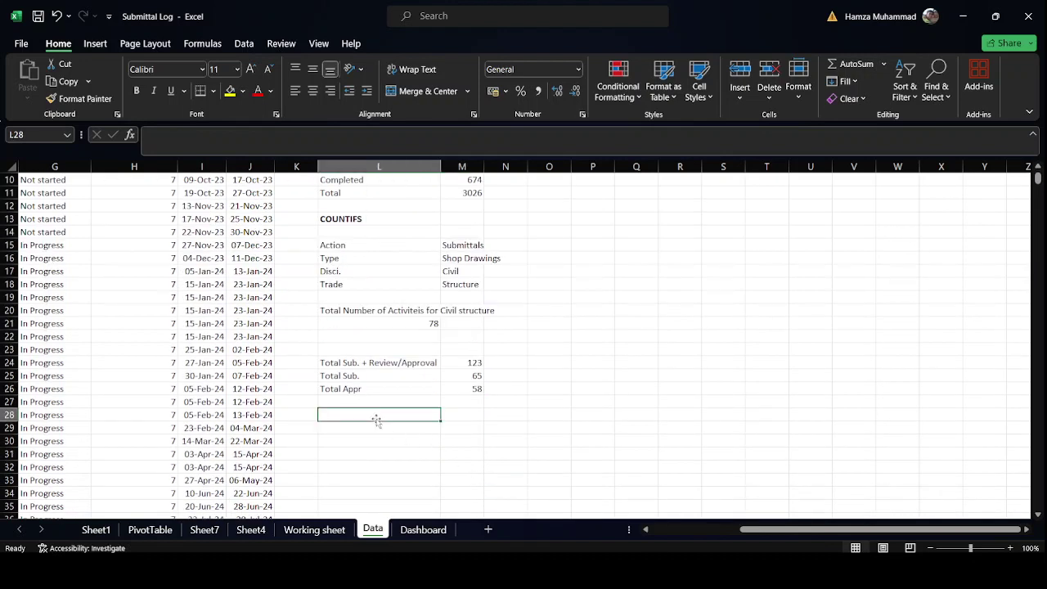
pyautogui.write('Totall')
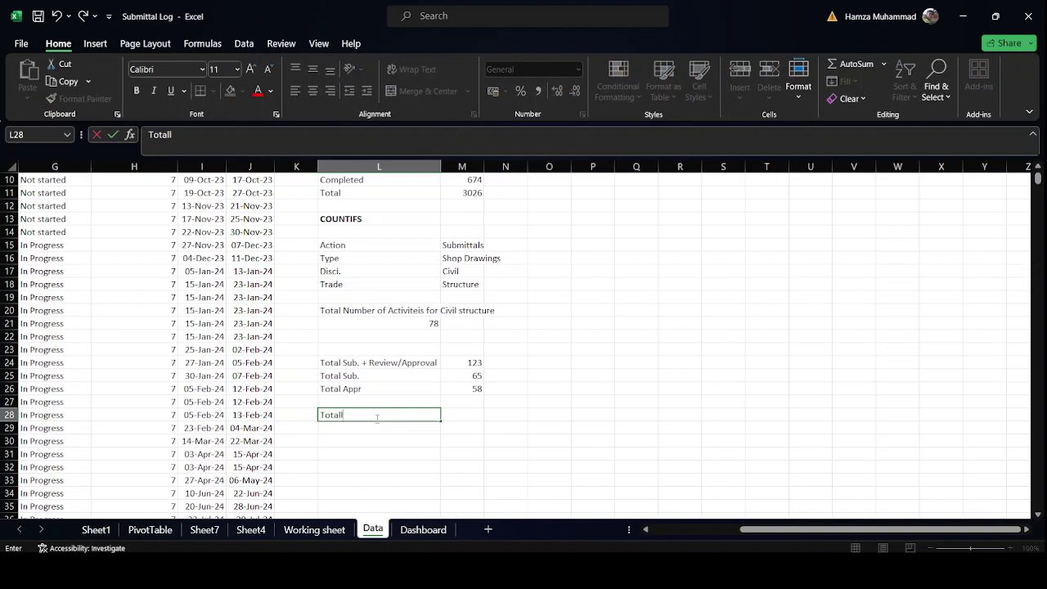
pyautogui.write(' Submittal between week')
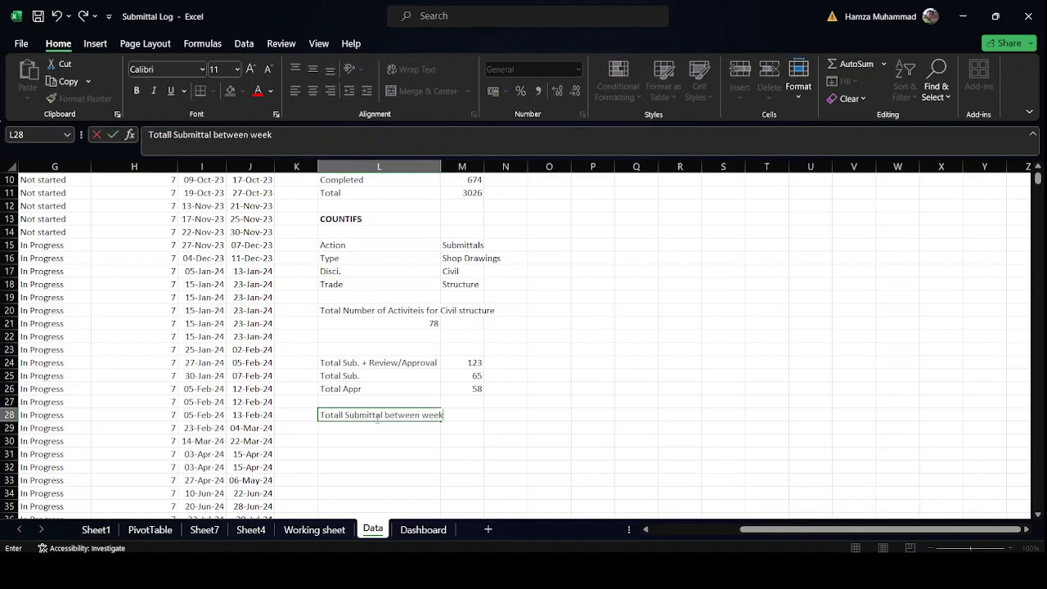
pyautogui.press('Tab')
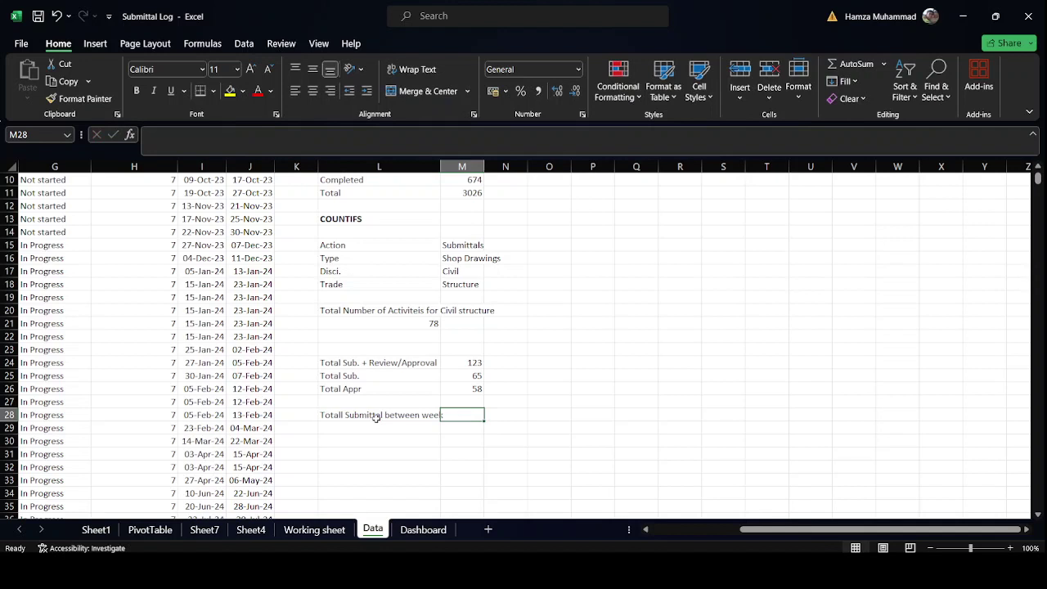
# Enter =L2+7 in M2 to set the week's end date seven days after the date in L2.
pyautogui.scroll(3, 288, 386)
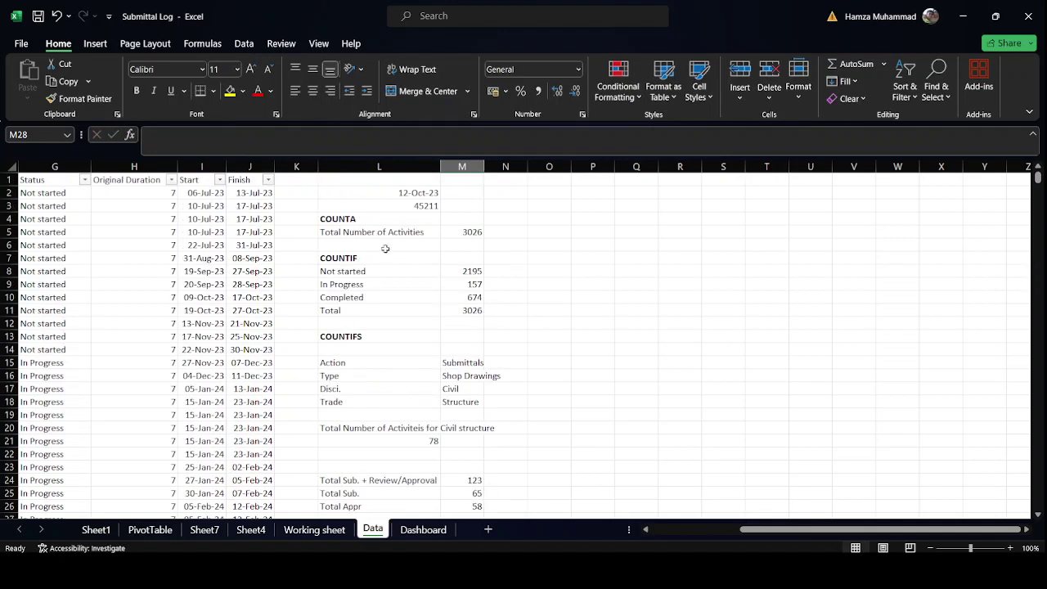
pyautogui.click(452, 196)
pyautogui.write('=')
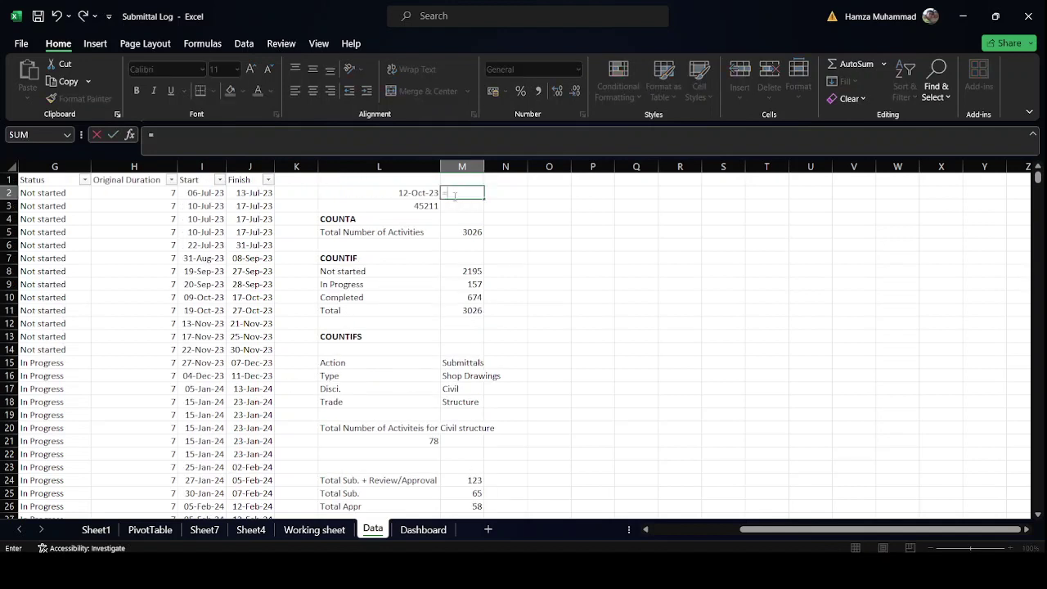
pyautogui.press('Left')
pyautogui.write('+7')
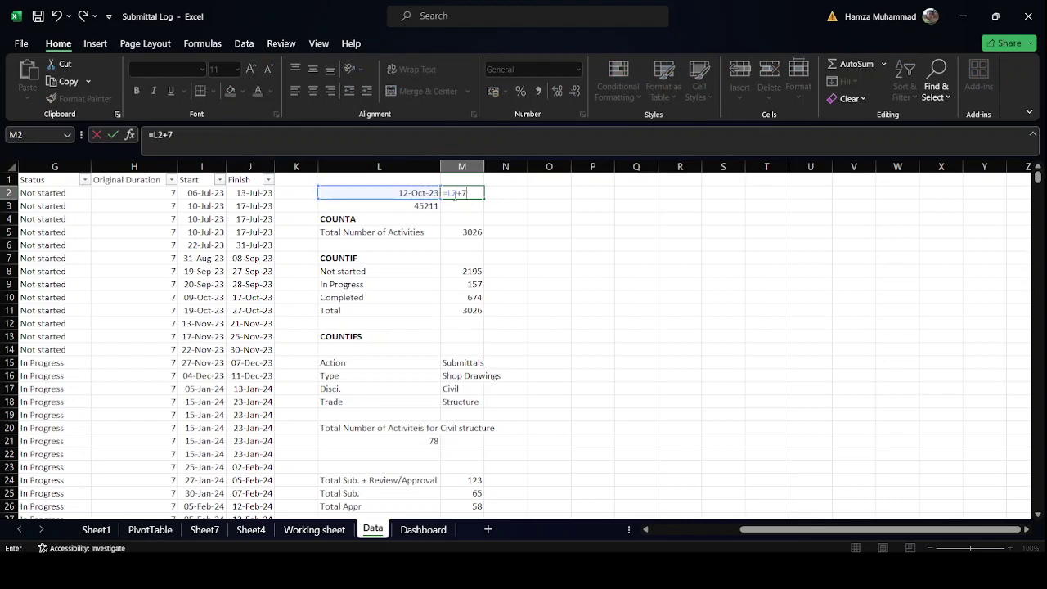
pyautogui.hotkey('ctrl', 'Return')
# Examine the start and end dates of the week in L2 and M2 for the count needed in M28.
pyautogui.scroll(-5, 477, 360)
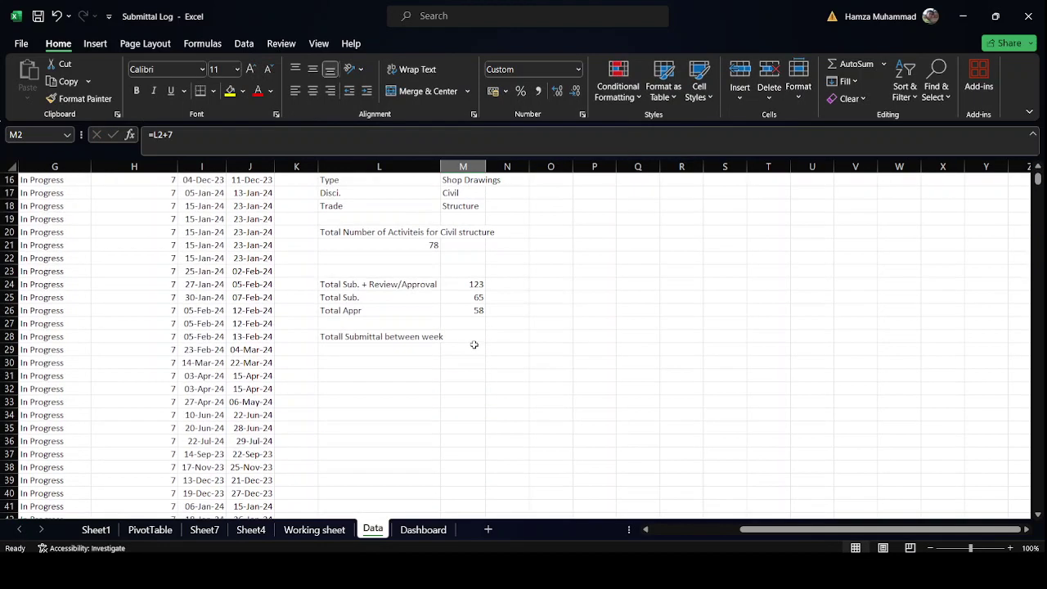
pyautogui.click(474, 342)
pyautogui.scroll(3, 475, 342)
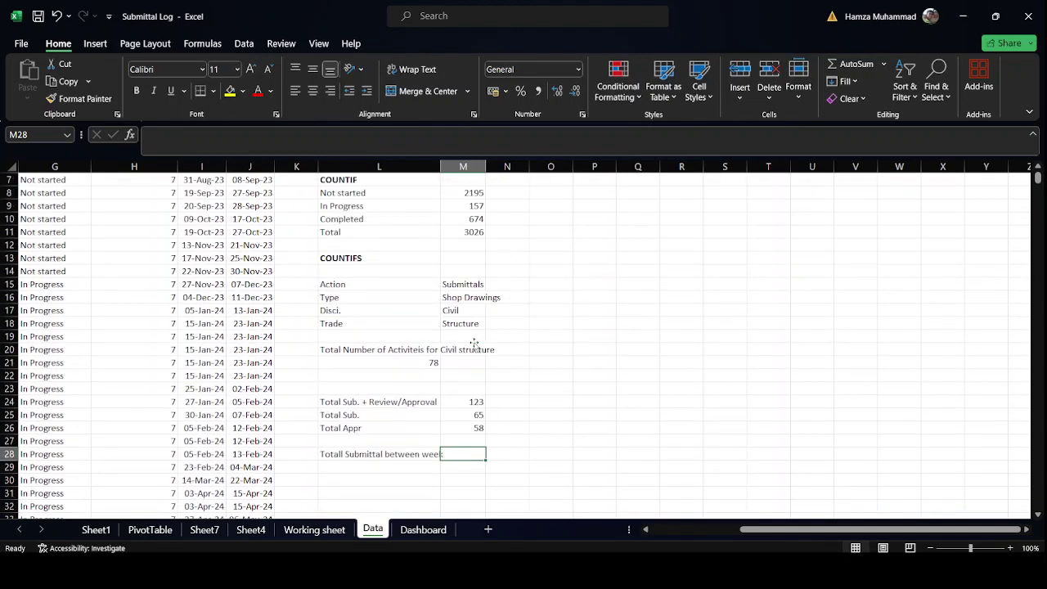
pyautogui.scroll(2, 478, 343)
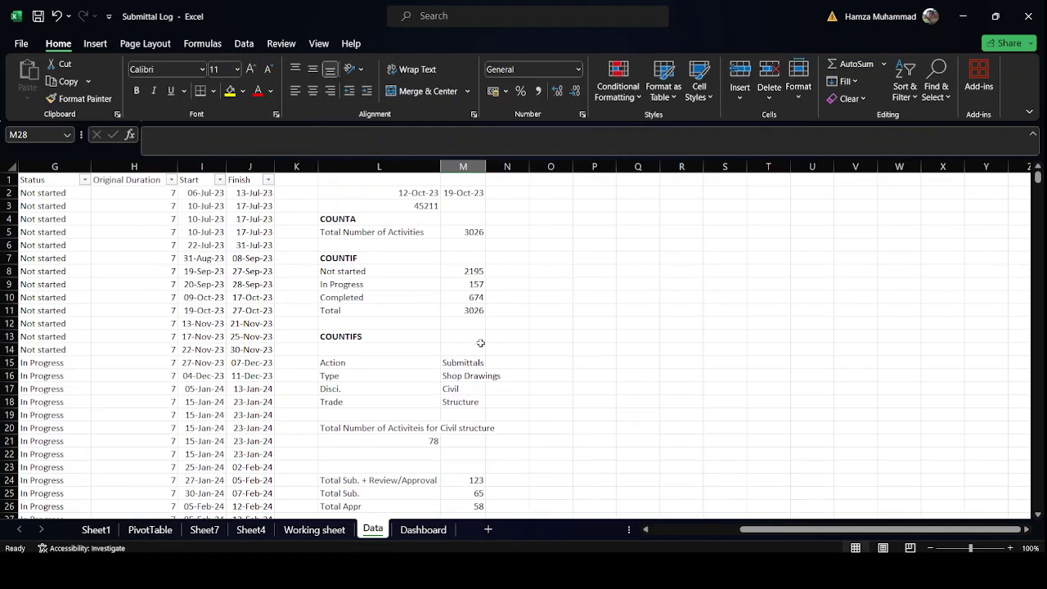
pyautogui.scroll(-3, 480, 343)
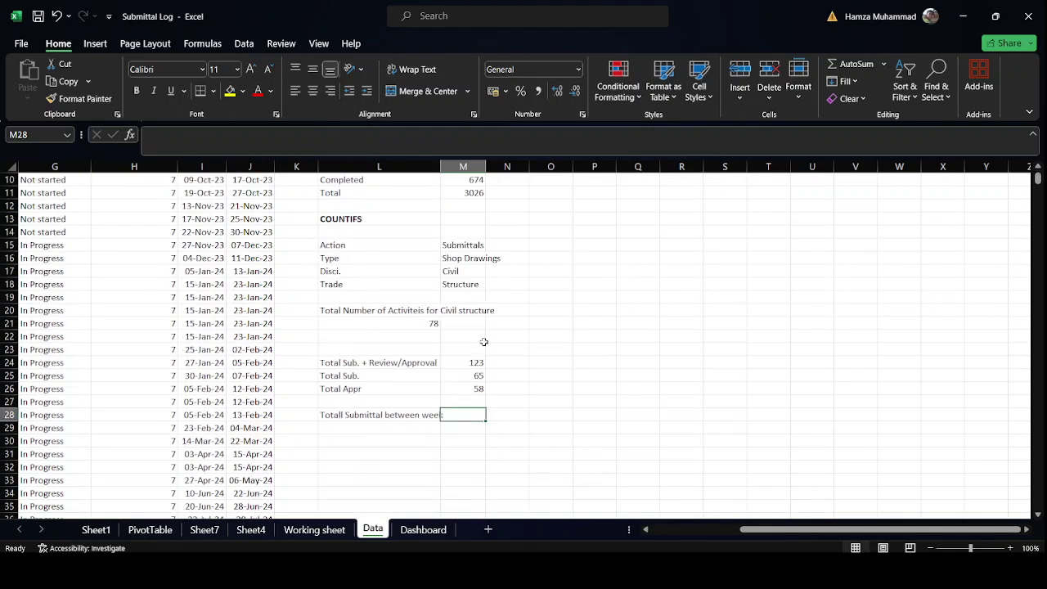
pyautogui.write('=')
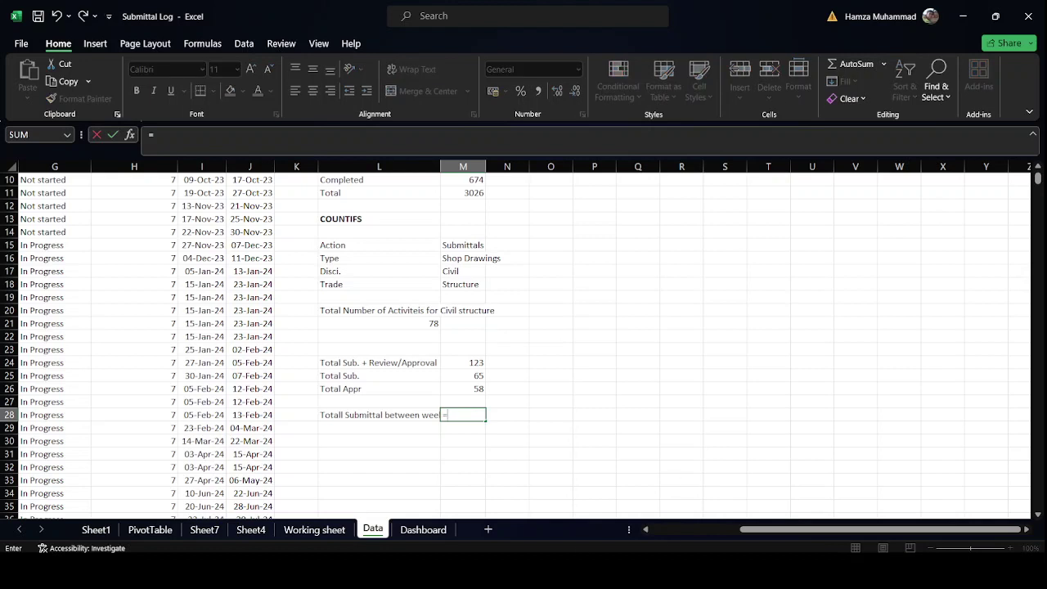
pyautogui.press('Escape')
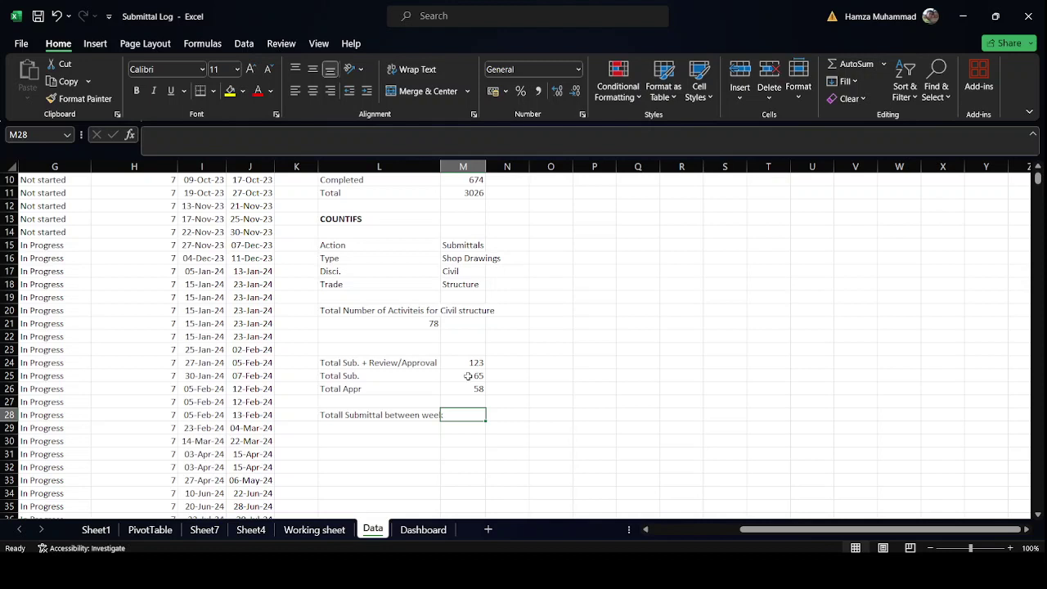
pyautogui.scroll(3, 468, 375)
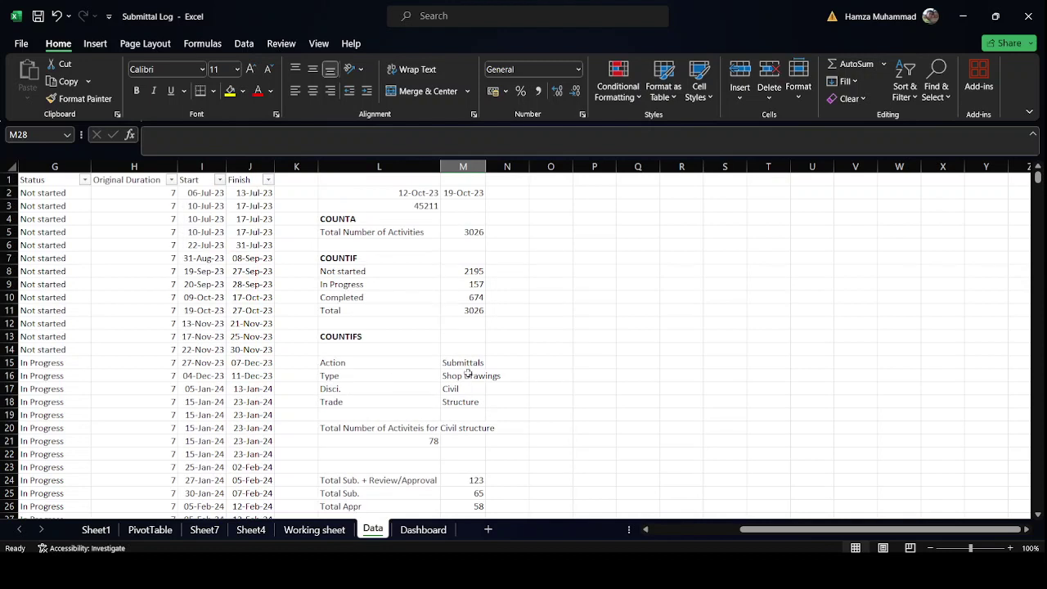
pyautogui.click(471, 192)
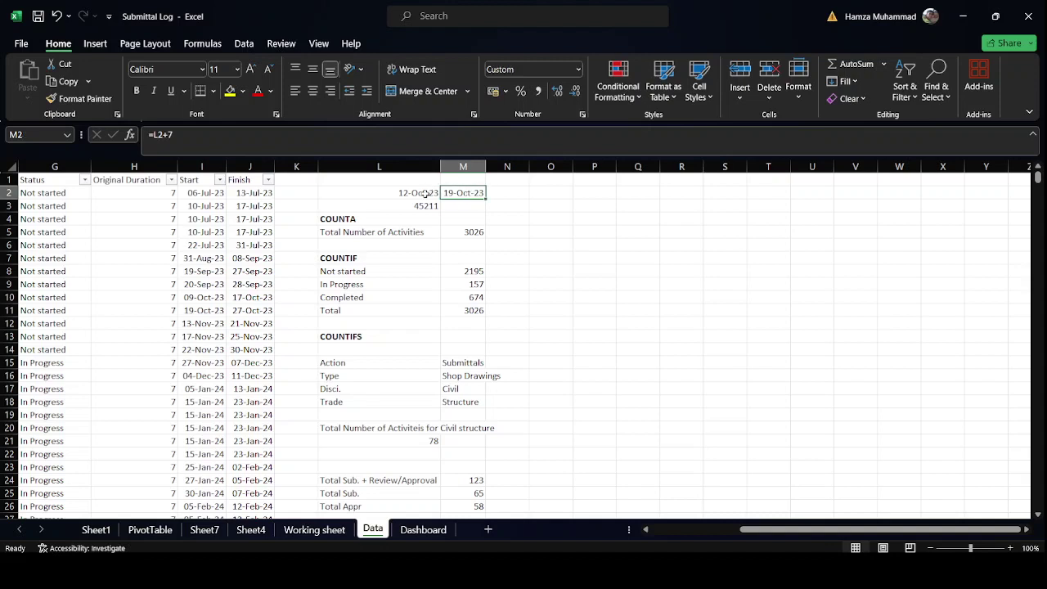
pyautogui.scroll(-2, 523, 265)
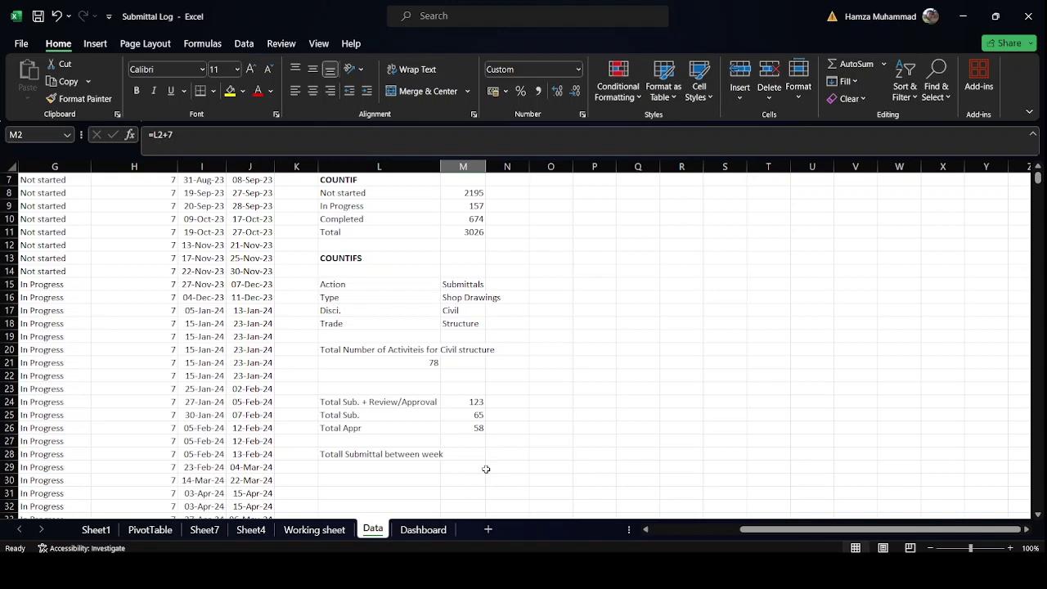
# Start a COUNTIFS formula in M28 with the Action column $B:$B as first criteria range and M15 as its criterion.
pyautogui.click(456, 452)
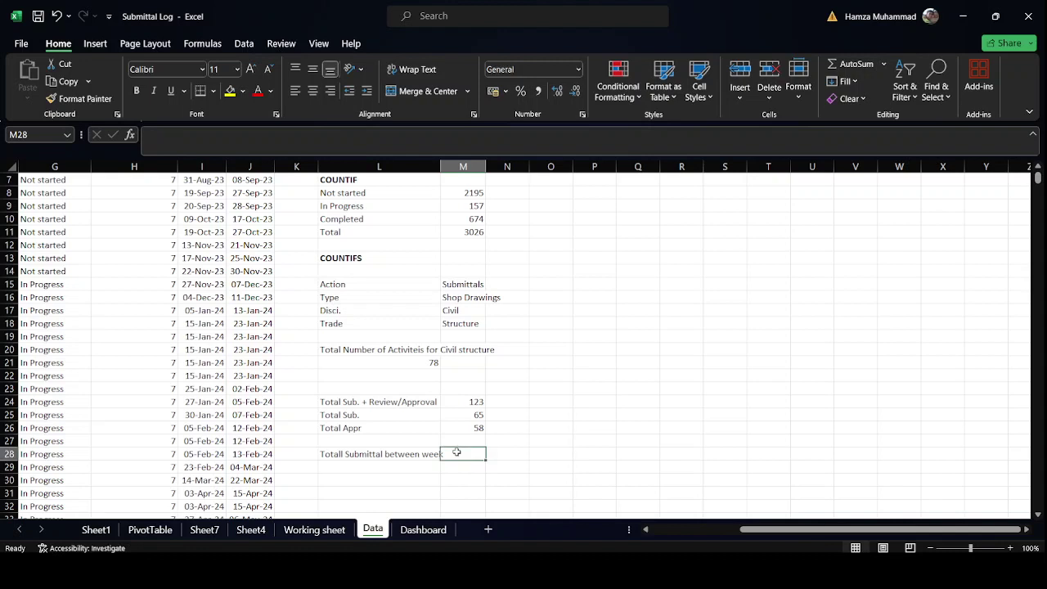
pyautogui.write('=countifs')
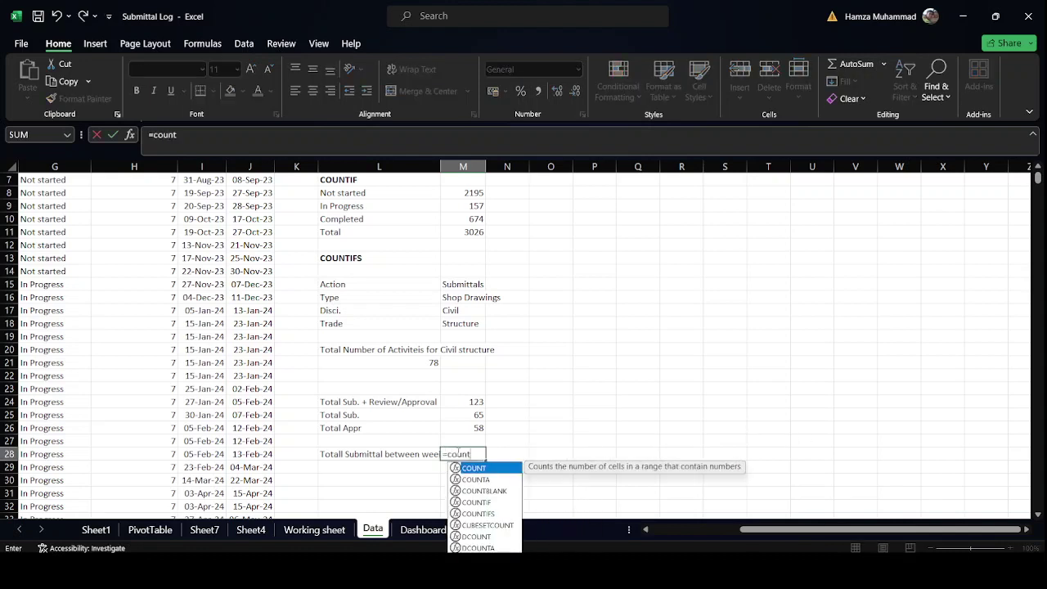
pyautogui.press('Tab')
pyautogui.scroll(2, 458, 452)
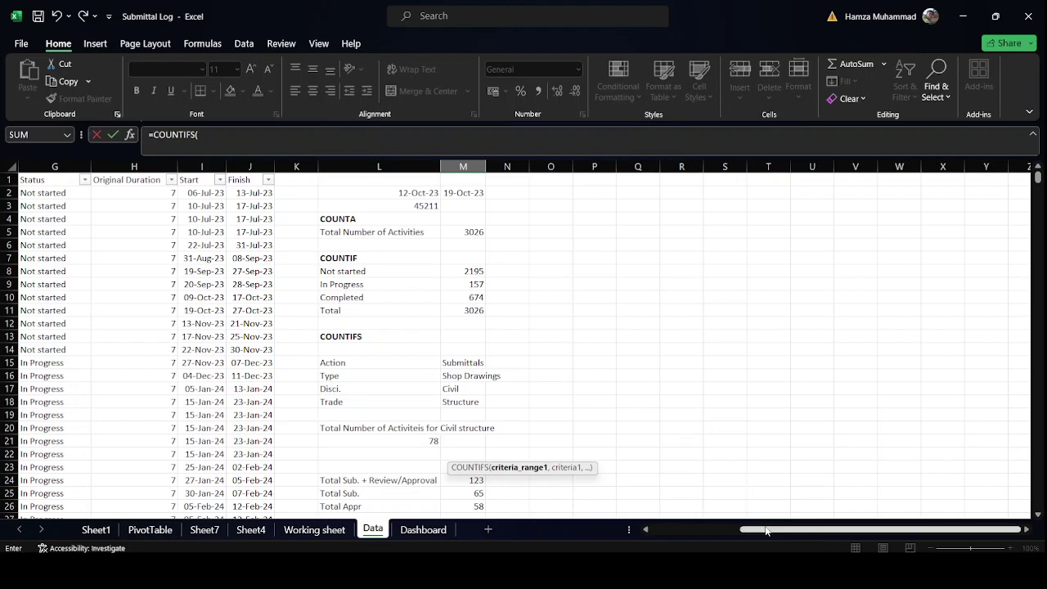
pyautogui.moveTo(767, 530); pyautogui.dragTo(678, 530)
pyautogui.click(148, 167)
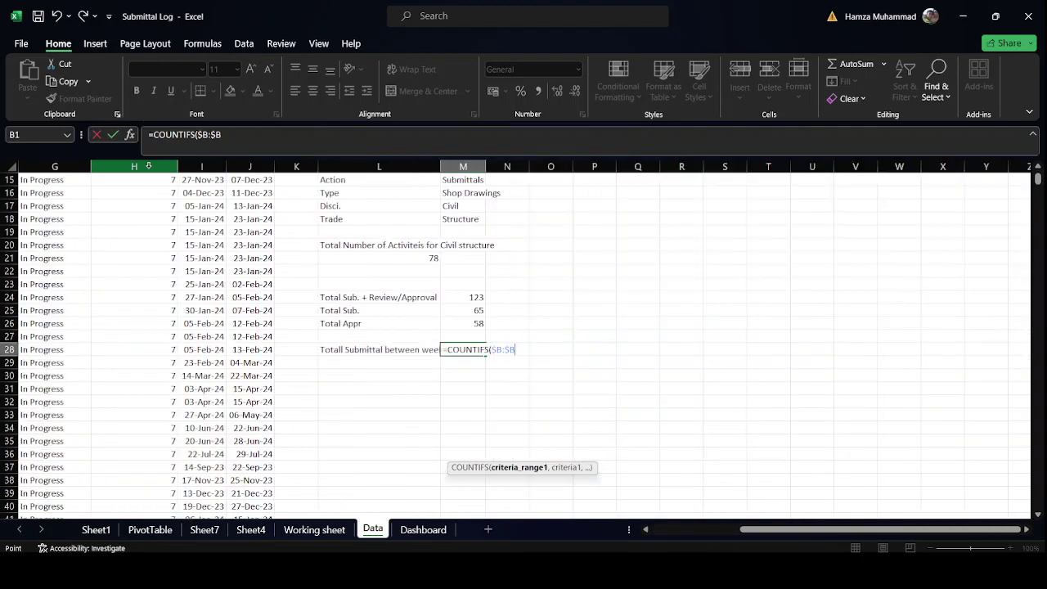
pyautogui.write(',')
pyautogui.scroll(2, 348, 351)
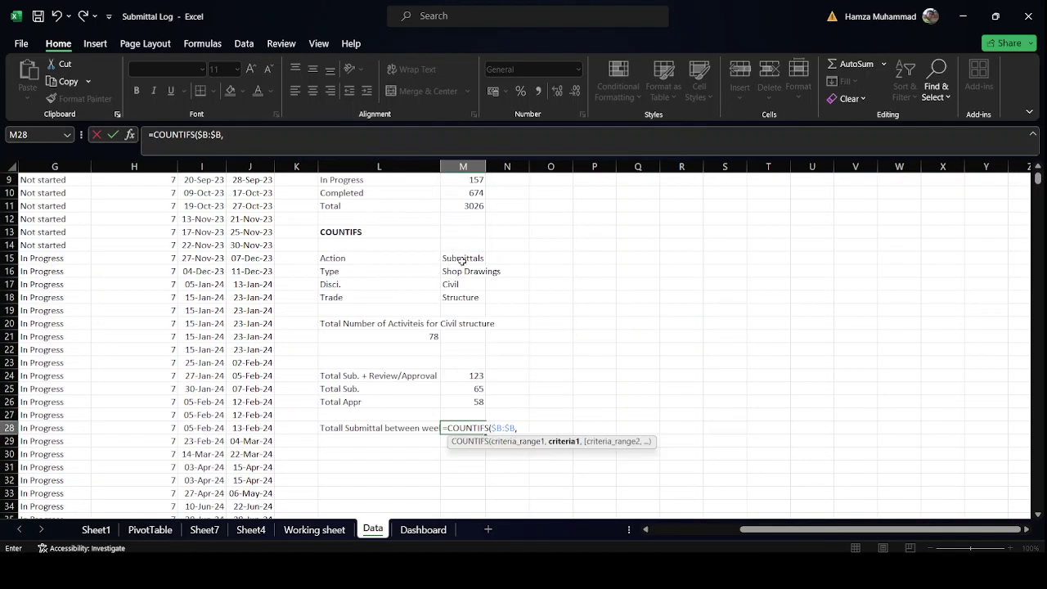
pyautogui.click(465, 258)
# Try adding the Start column $I:$I to the M28 COUNTIFS formula with the criterion "<="&L2.
pyautogui.write(',')
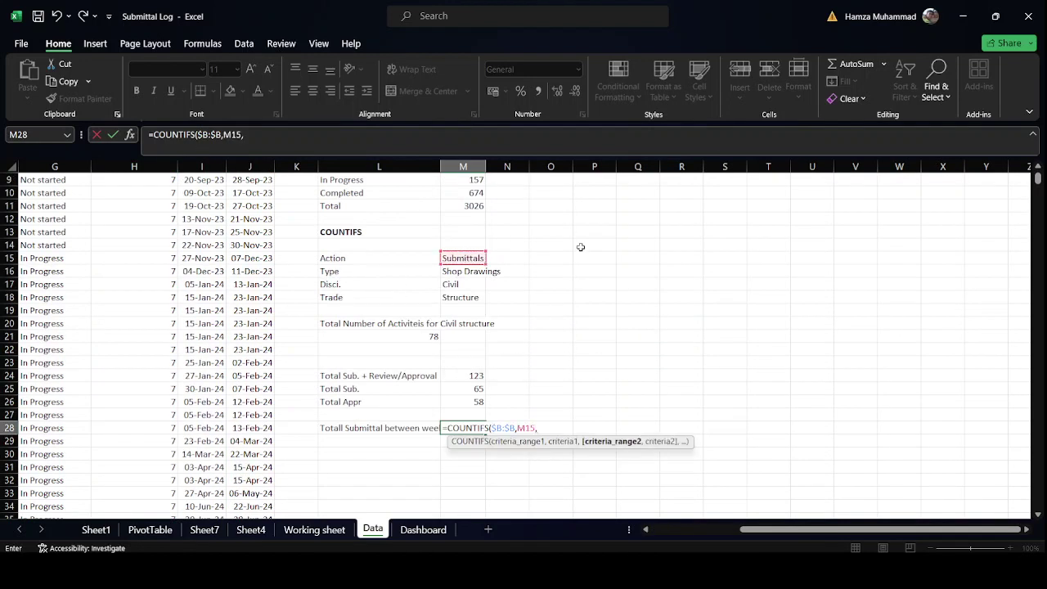
pyautogui.click(200, 165)
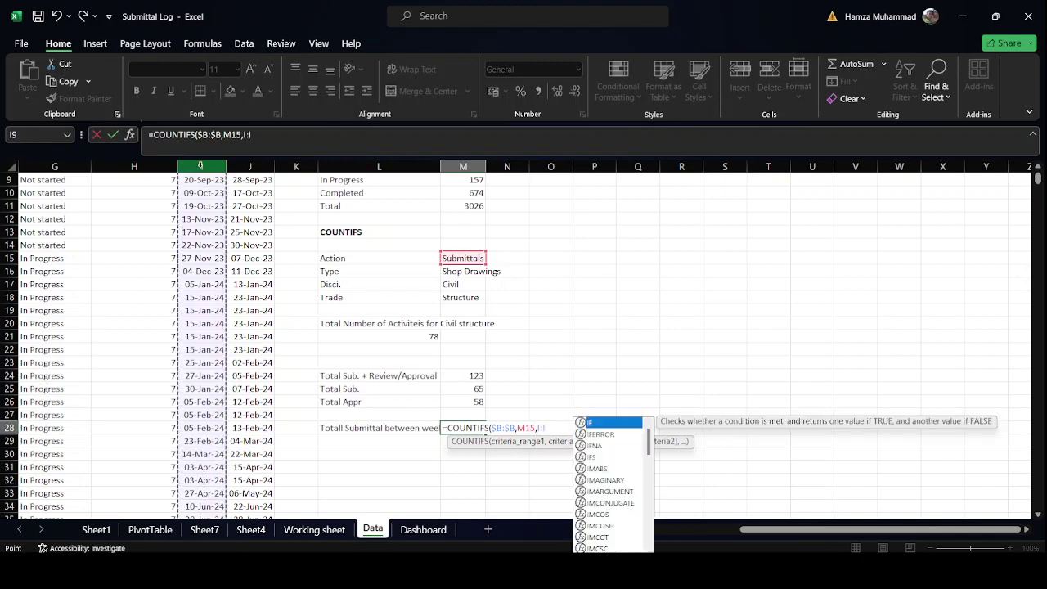
pyautogui.scroll(3, 210, 198)
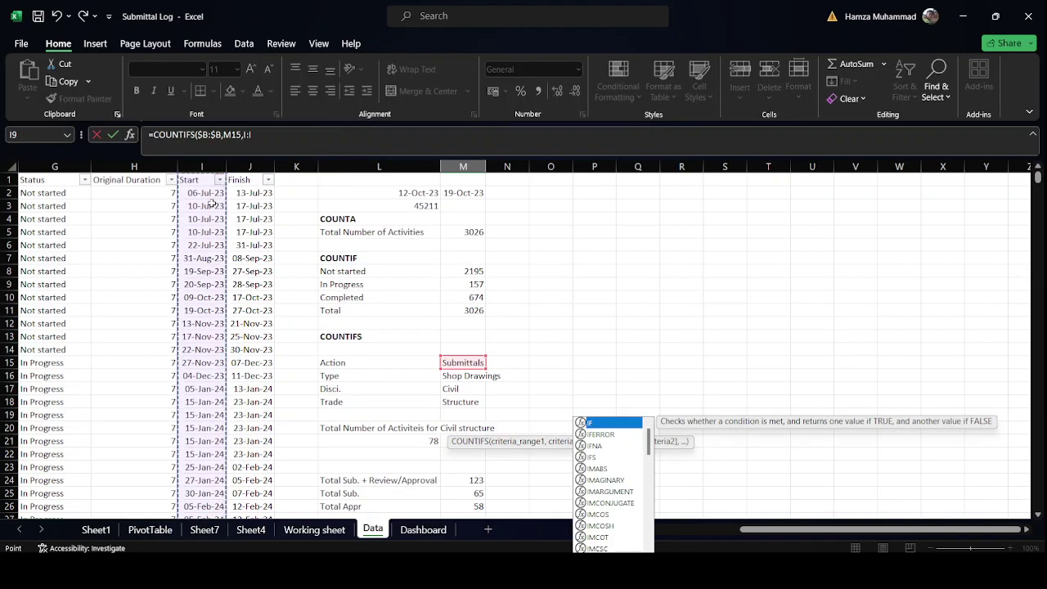
pyautogui.press('F4')
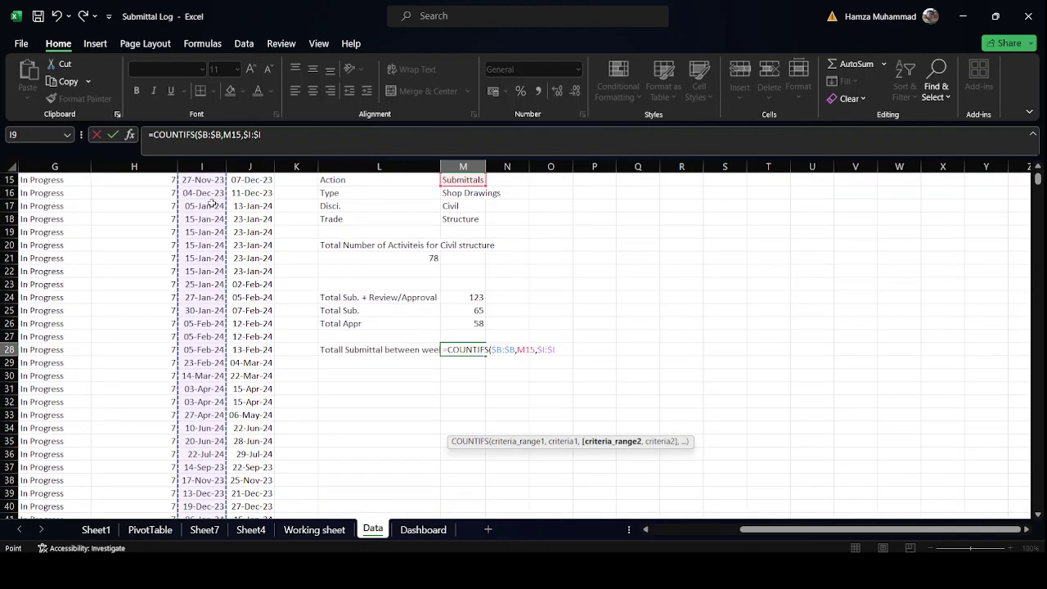
pyautogui.write(',')
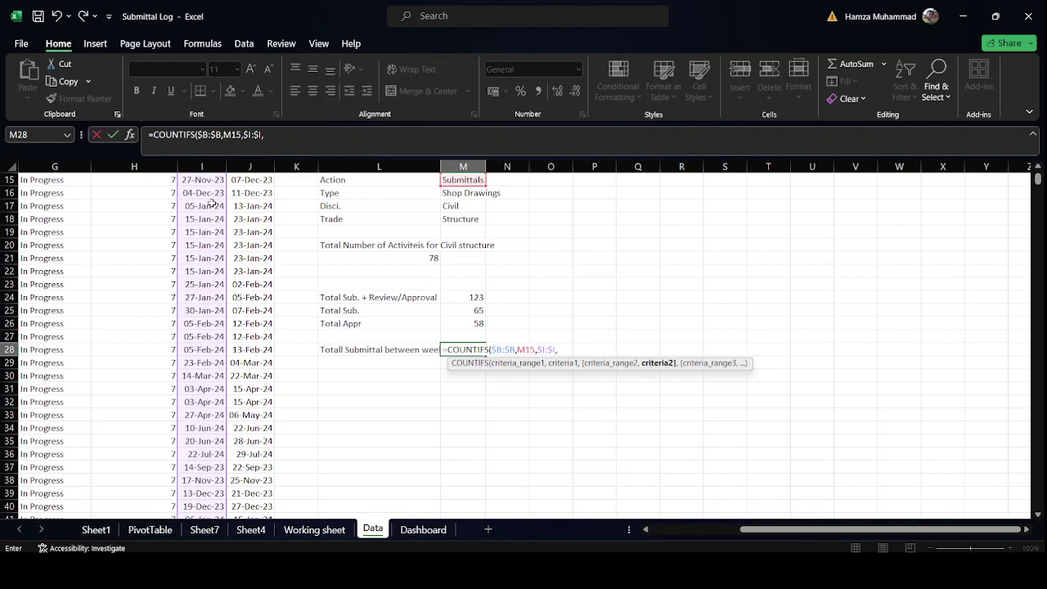
pyautogui.write('"<="&')
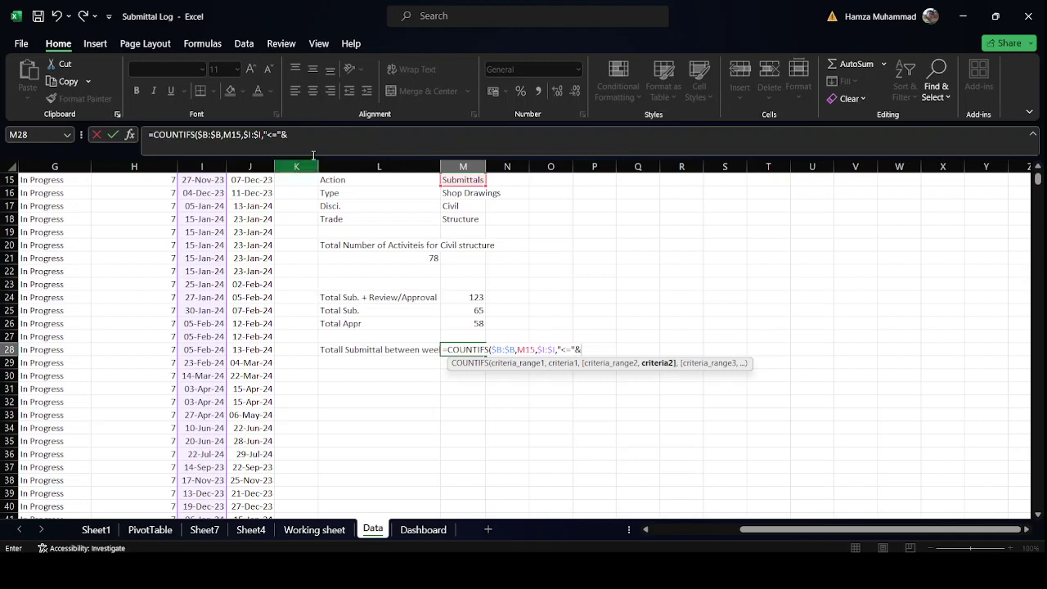
pyautogui.scroll(5, 428, 226)
pyautogui.click(423, 193)
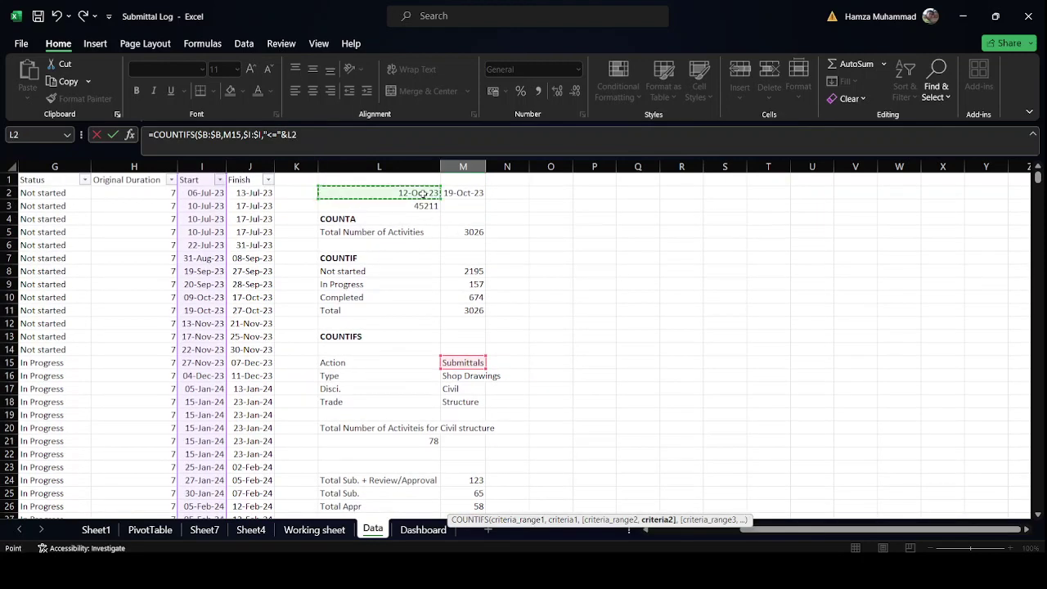
pyautogui.write(',')
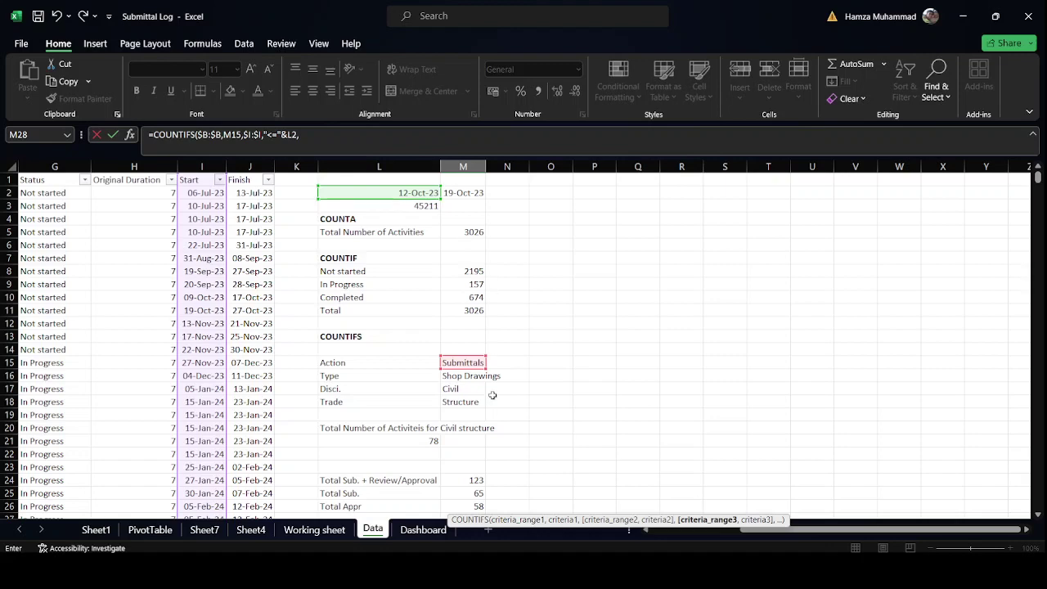
# Try to finish the M28 formula with a second Start column condition on $I:$I using "<=" and the end date in M2.
pyautogui.click(205, 166)
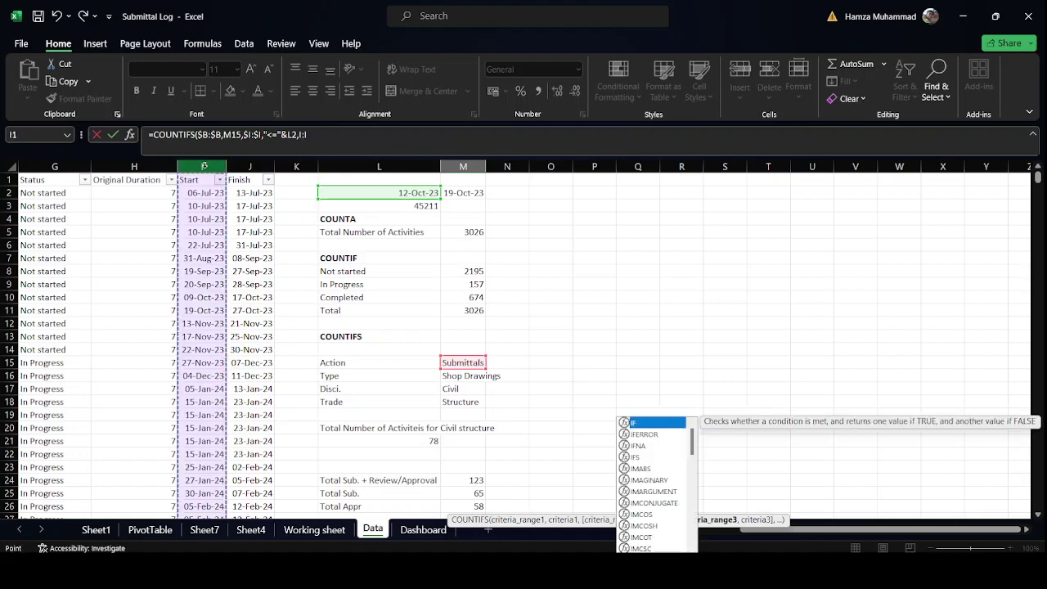
pyautogui.press('F4')
pyautogui.write(',')
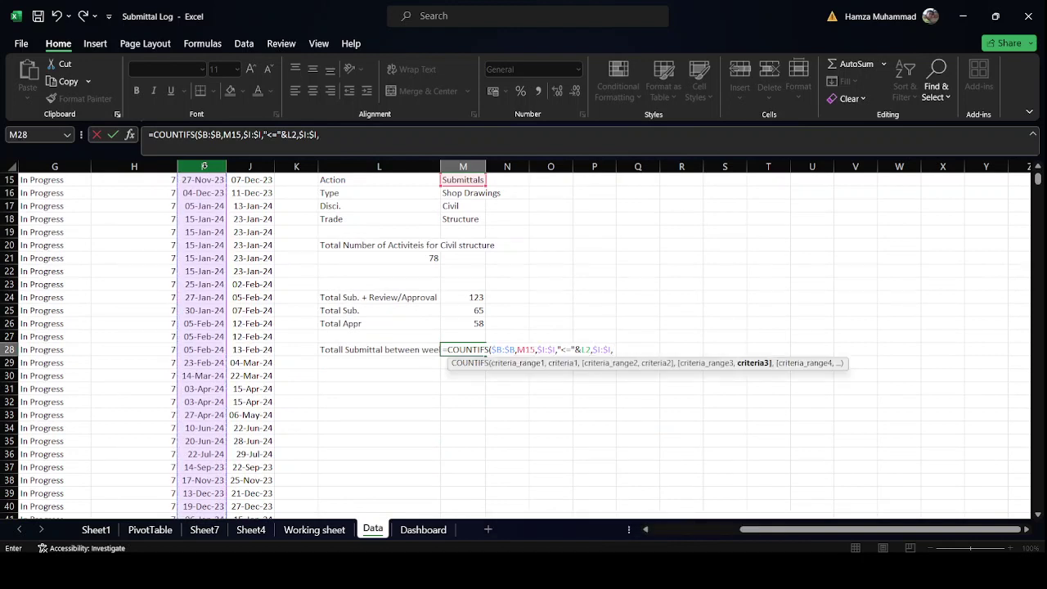
pyautogui.write('"<=')
pyautogui.scroll(5, 205, 165)
pyautogui.click(467, 193)
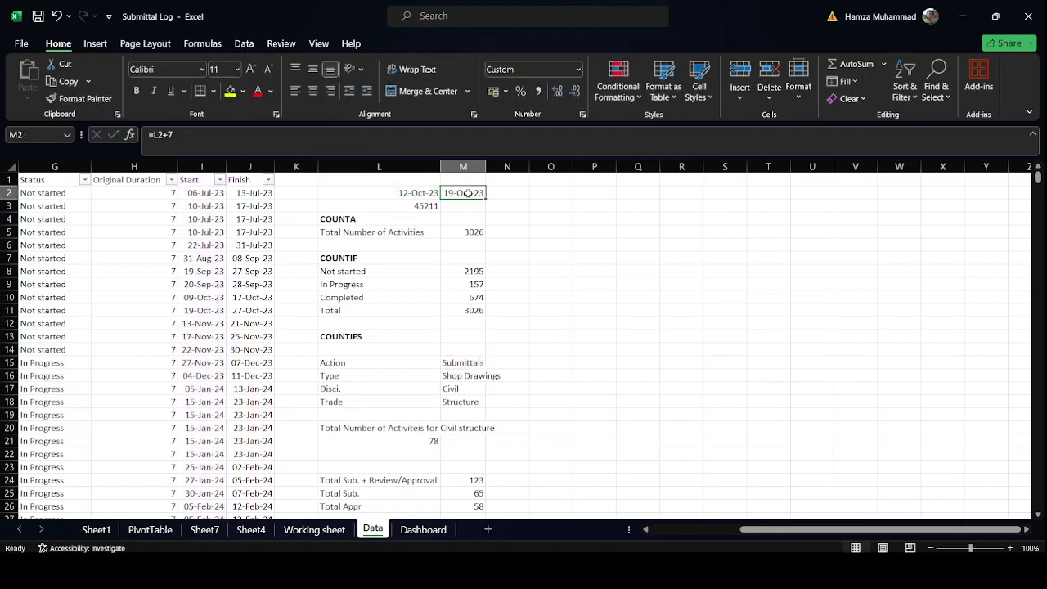
pyautogui.write(')')
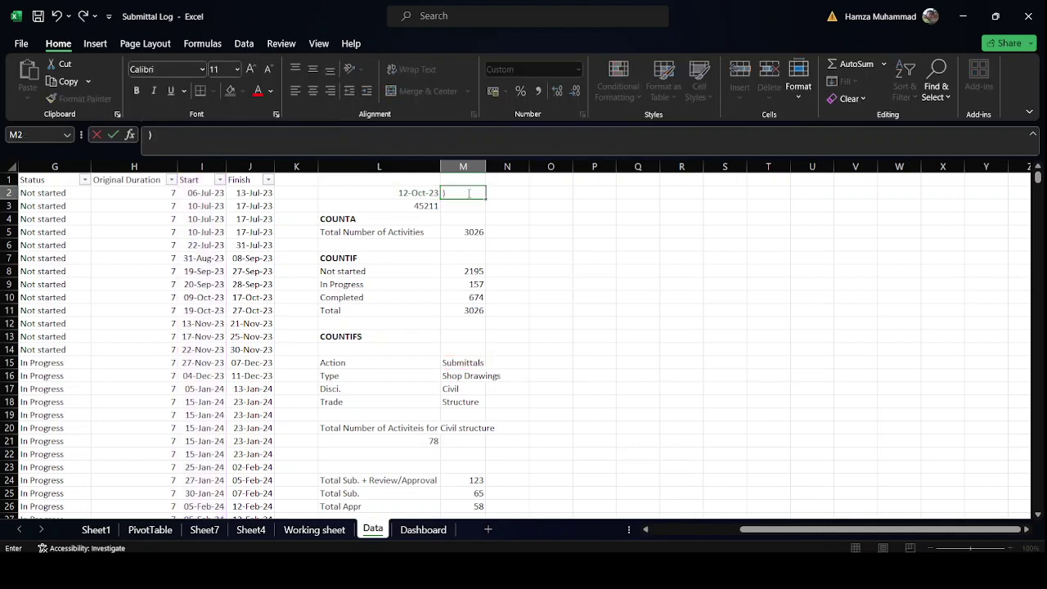
pyautogui.scroll(-5, 518, 289)
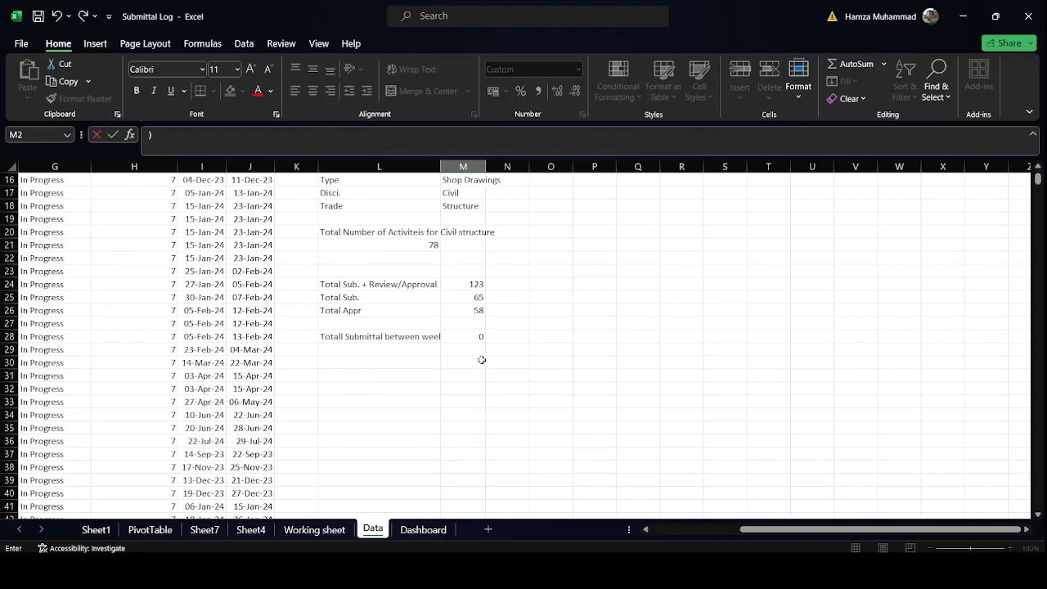
# Replace the formula in M28 with a new COUNTIFS function.
pyautogui.click(475, 336)
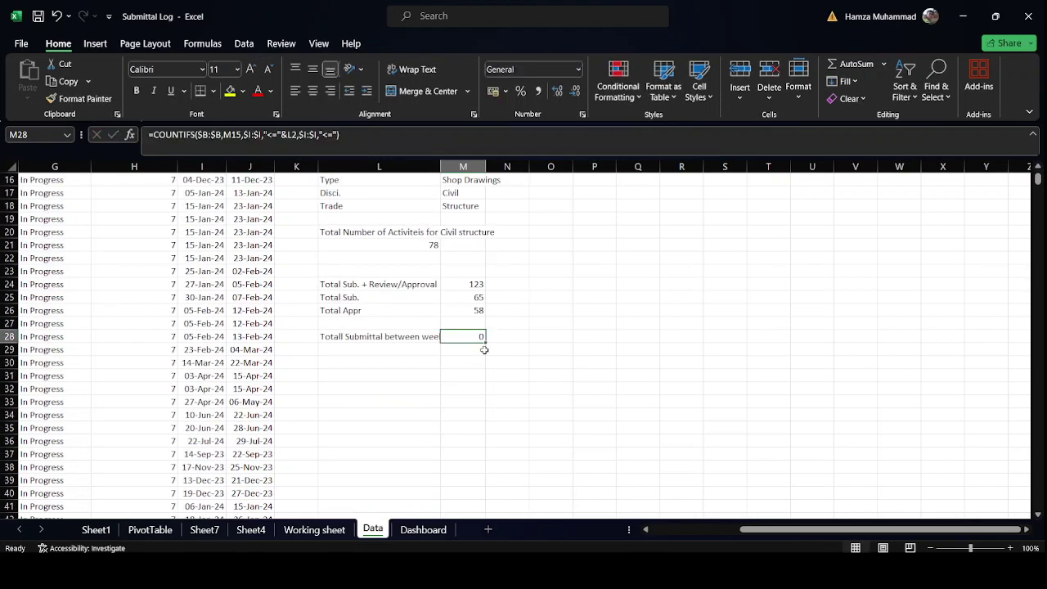
pyautogui.doubleClick(484, 349)
pyautogui.press('Escape')
pyautogui.write('=c')
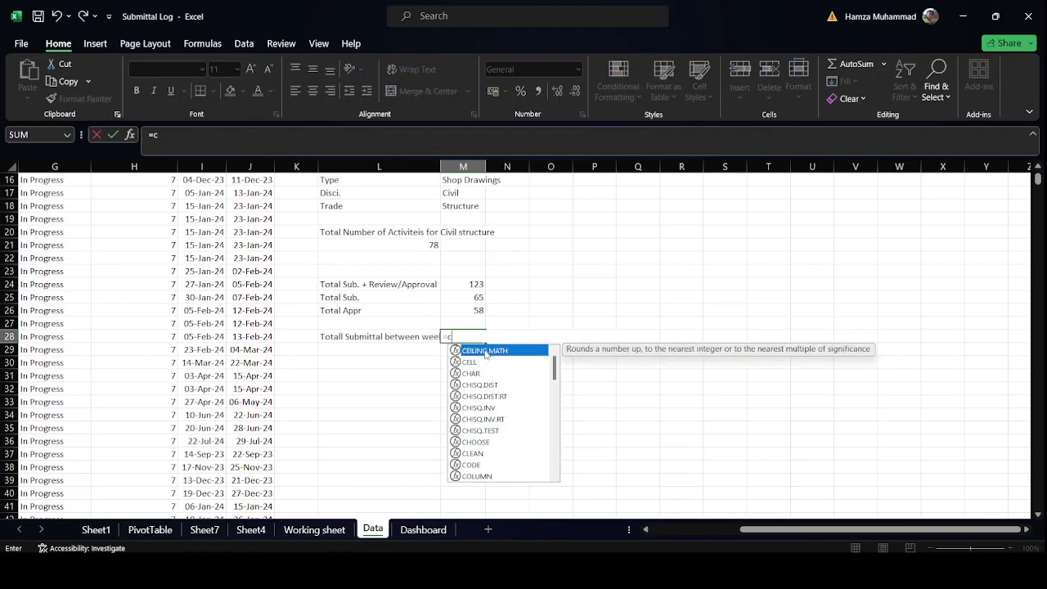
pyautogui.write('ountifs')
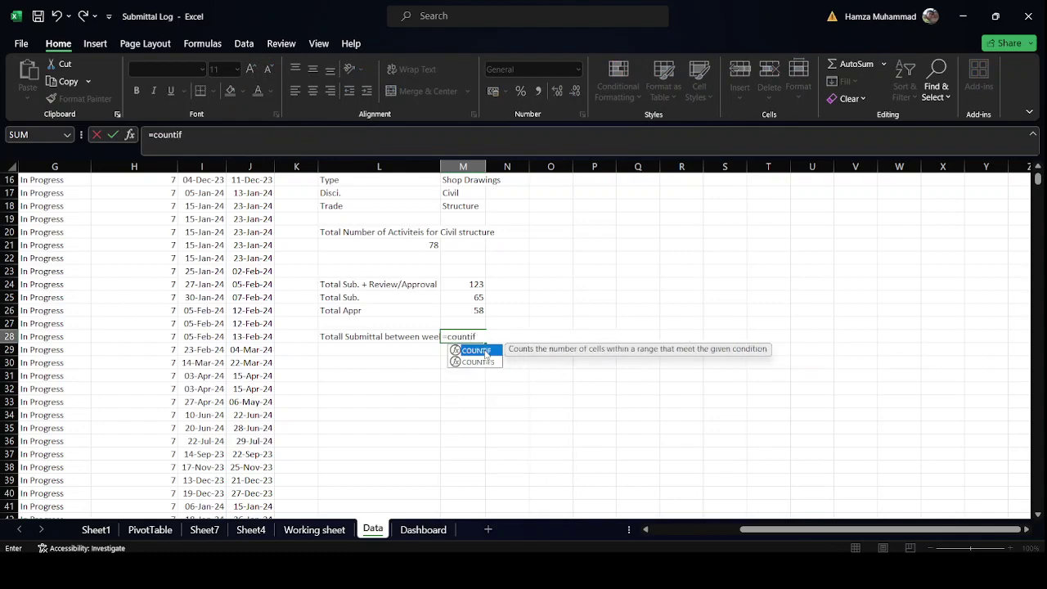
pyautogui.press('Tab')
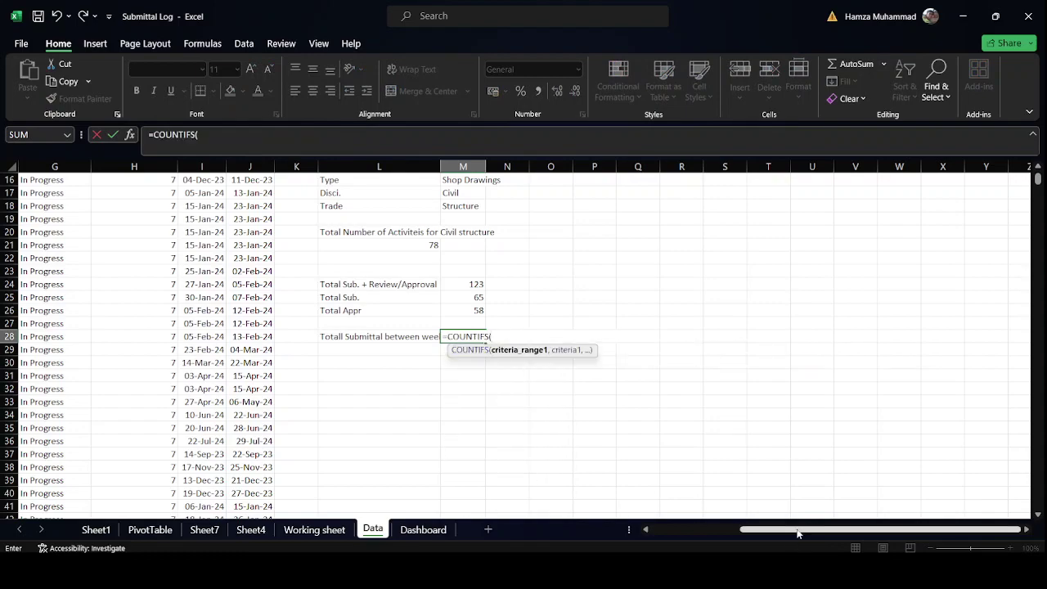
# Set the Action column $B:$B as the first criteria range and M15 as its criterion in the M28 formula.
pyautogui.moveTo(790, 529); pyautogui.dragTo(577, 508)
pyautogui.scroll(5, 183, 264)
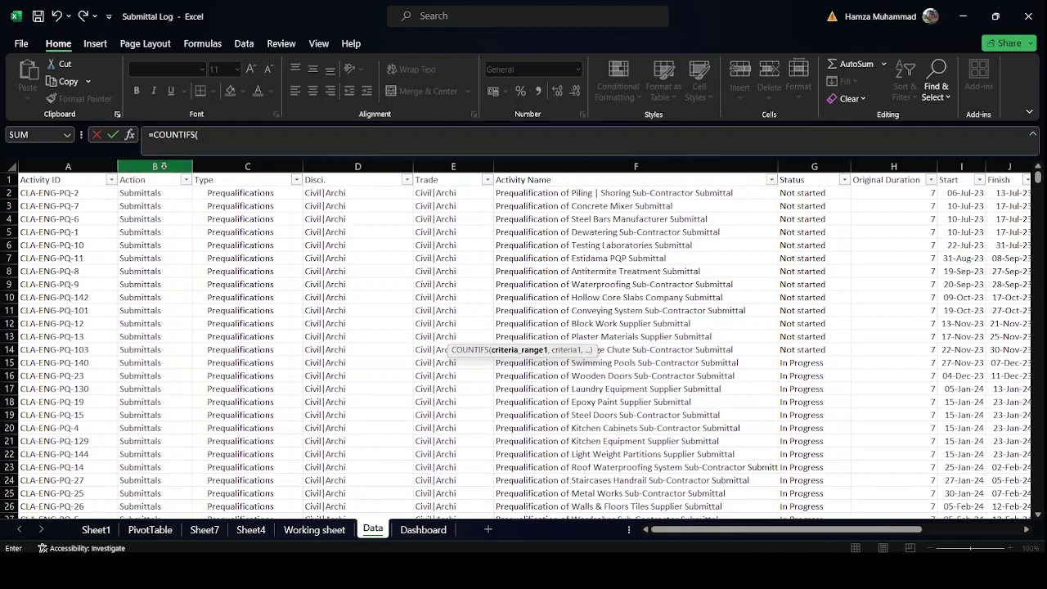
pyautogui.click(164, 166)
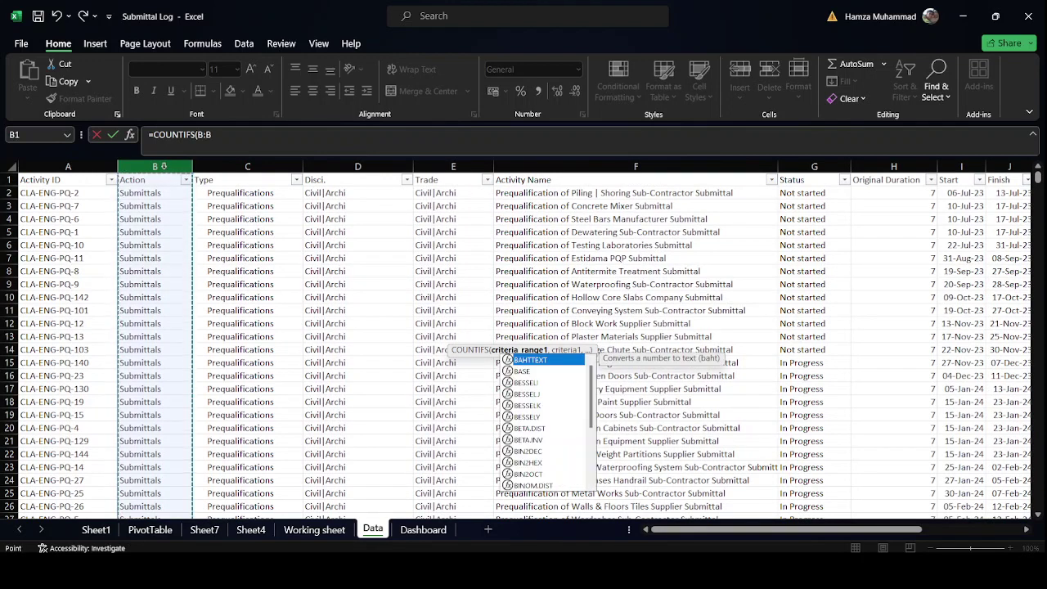
pyautogui.press('F4')
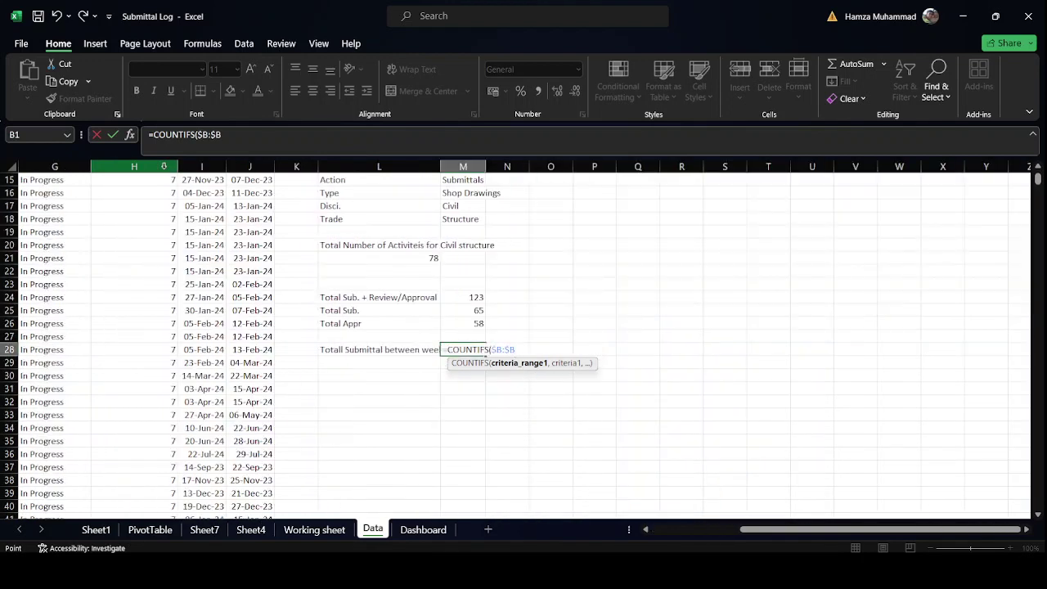
pyautogui.write(',')
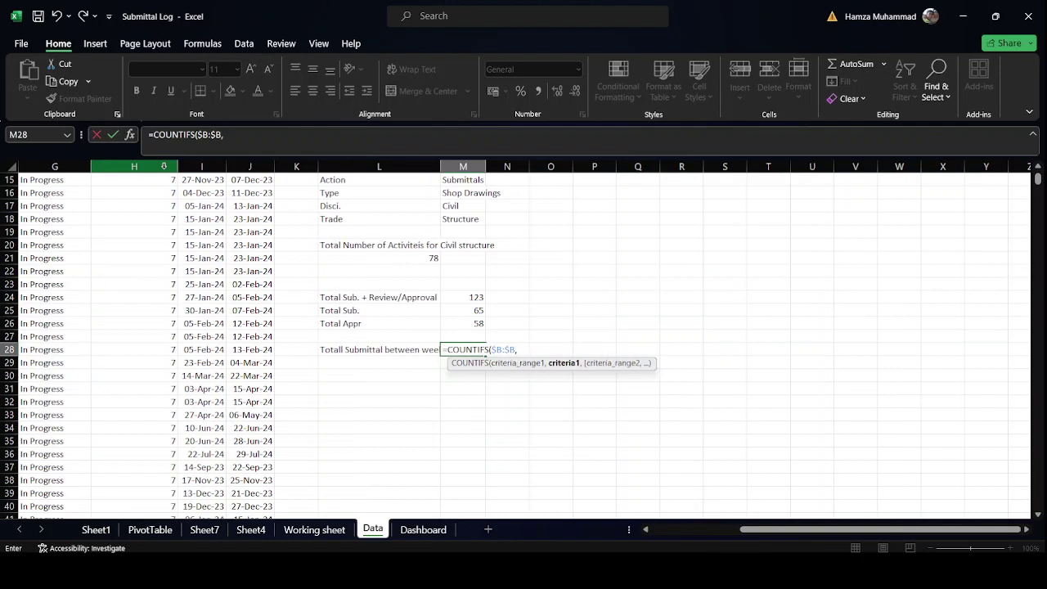
pyautogui.scroll(1, 164, 166)
pyautogui.click(455, 219)
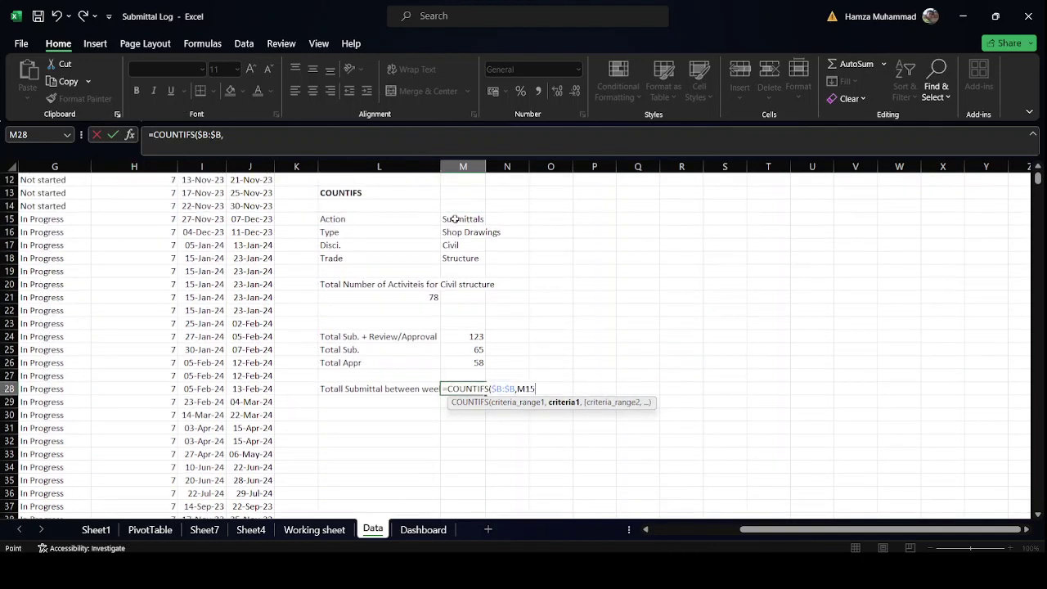
pyautogui.write(',')
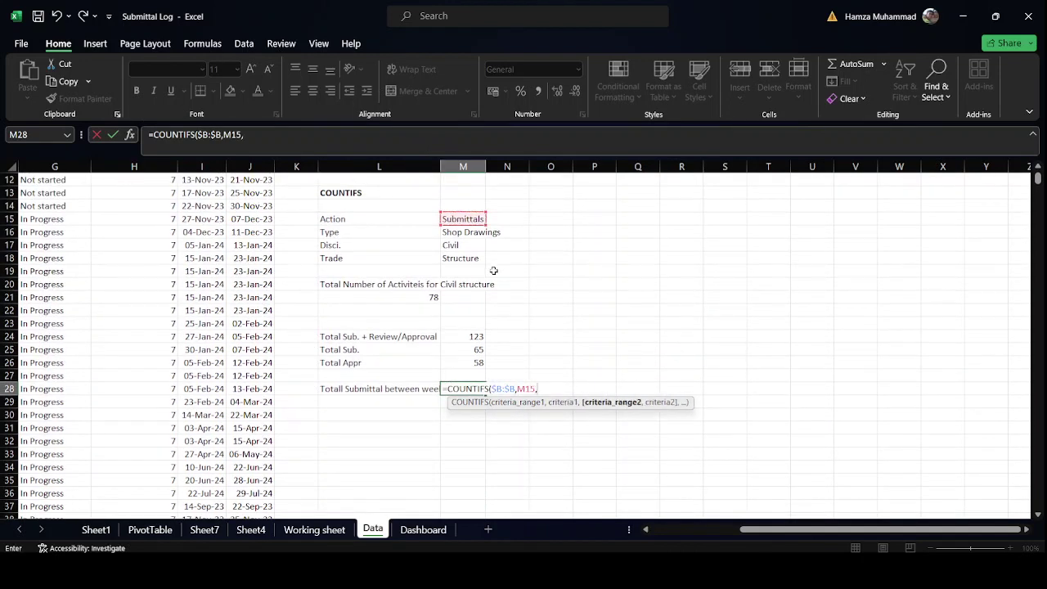
# Add the Start column $I:$I as the second criteria range with the criterion ">="&L2 in the M28 formula.
pyautogui.scroll(4, 546, 233)
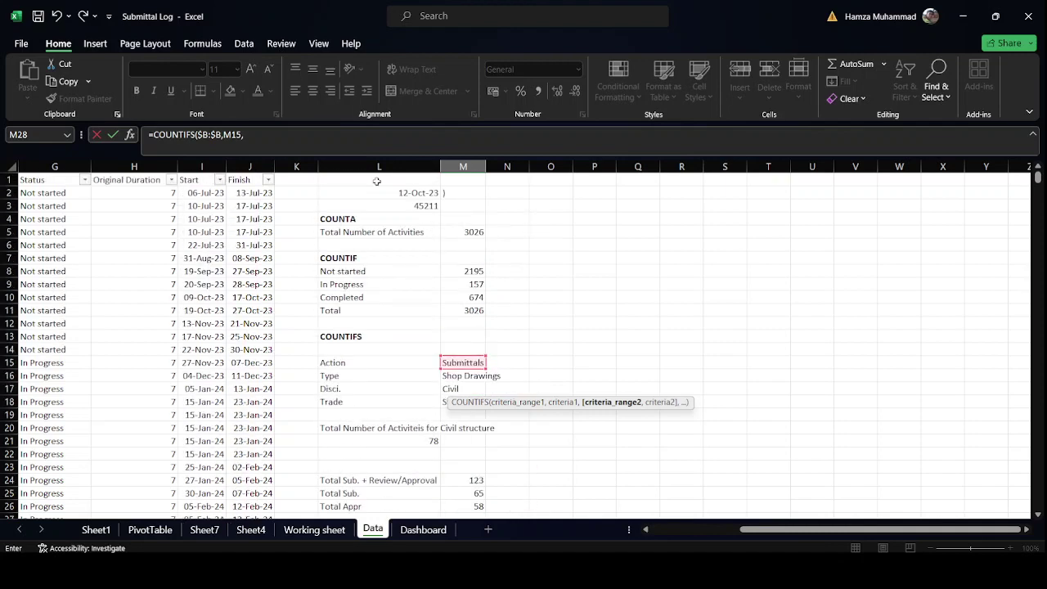
pyautogui.click(202, 166)
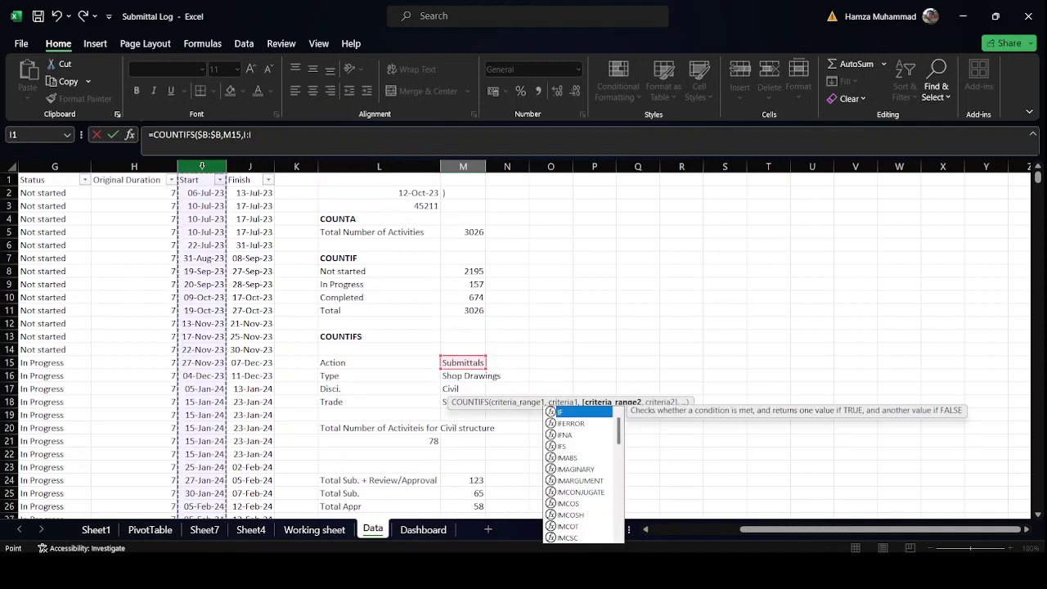
pyautogui.press('F4')
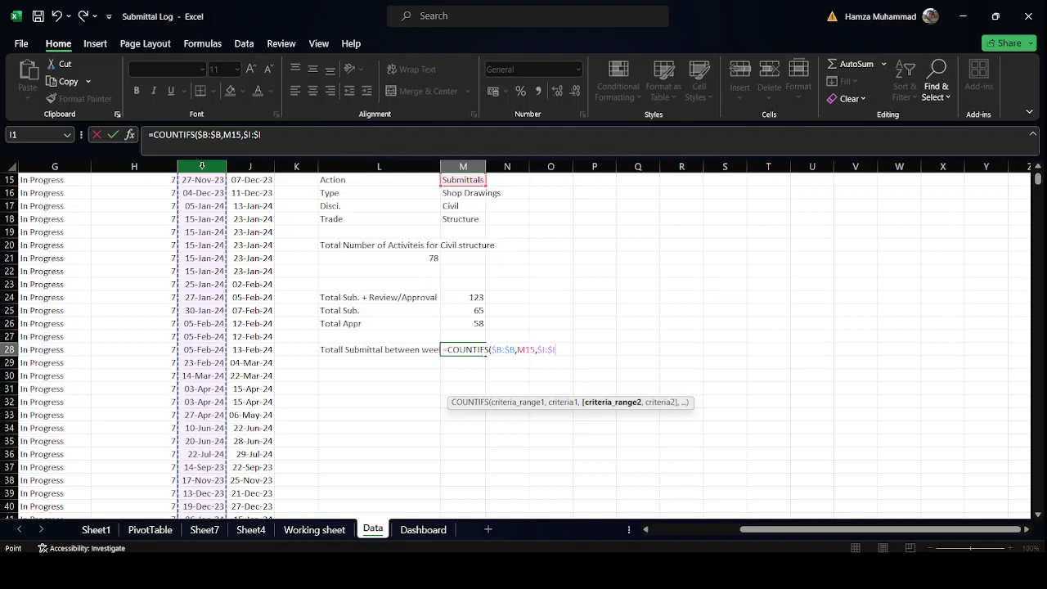
pyautogui.write(',')
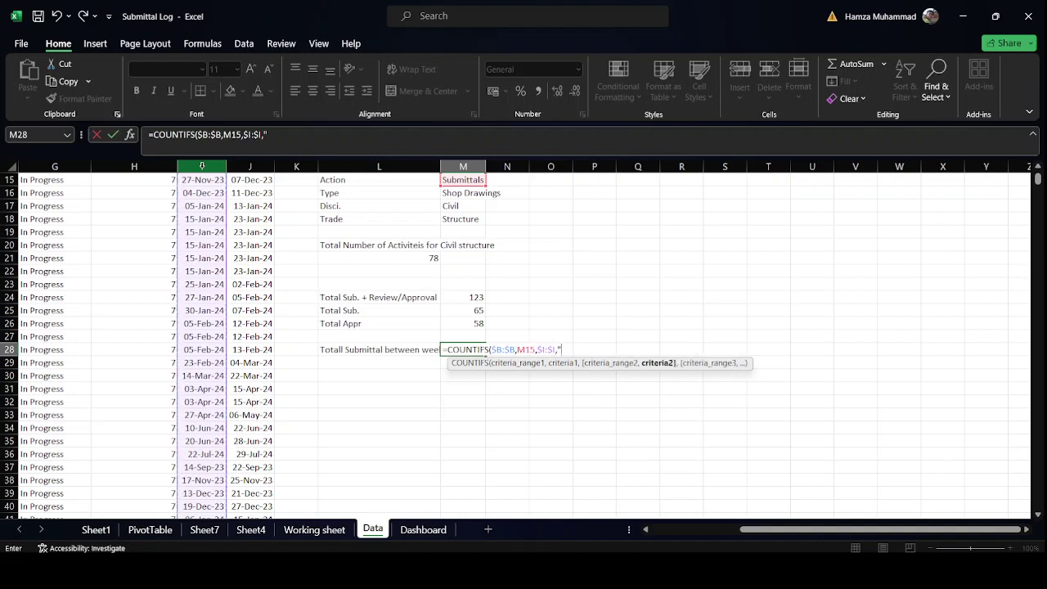
pyautogui.write('">="&')
pyautogui.scroll(5, 426, 212)
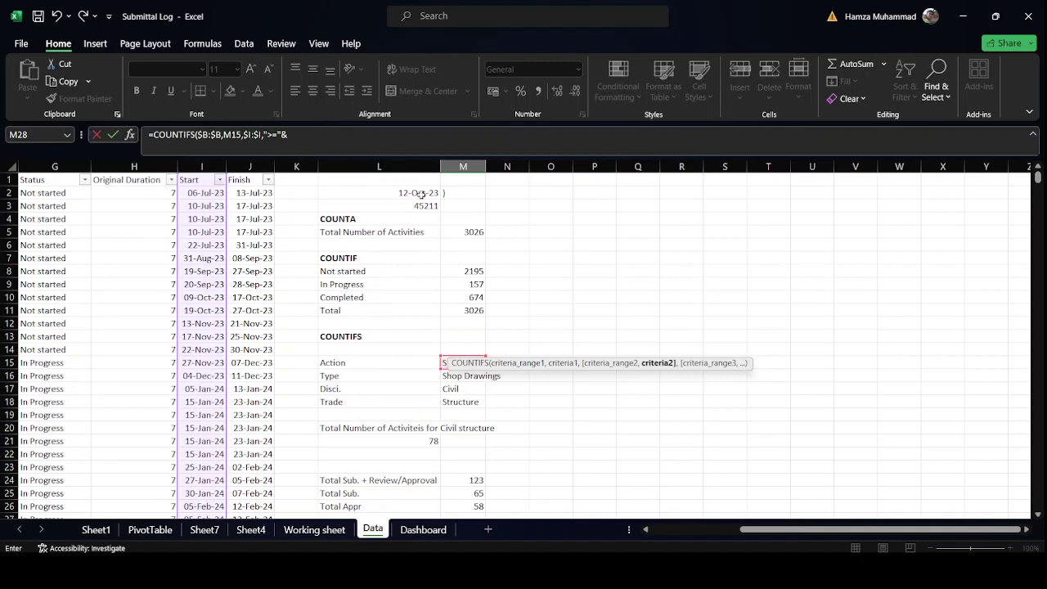
pyautogui.click(420, 193)
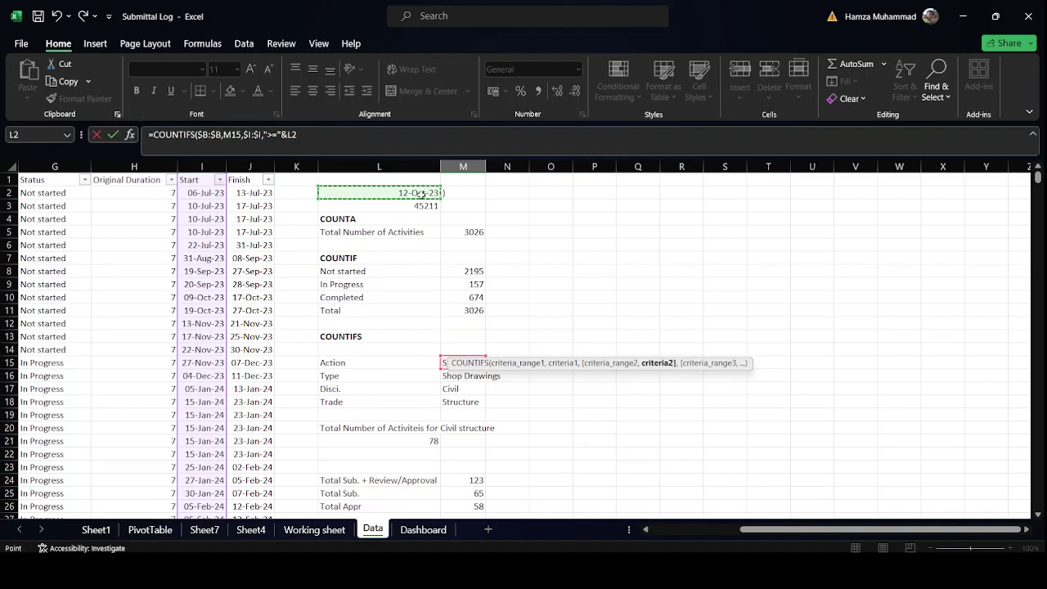
pyautogui.write(',')
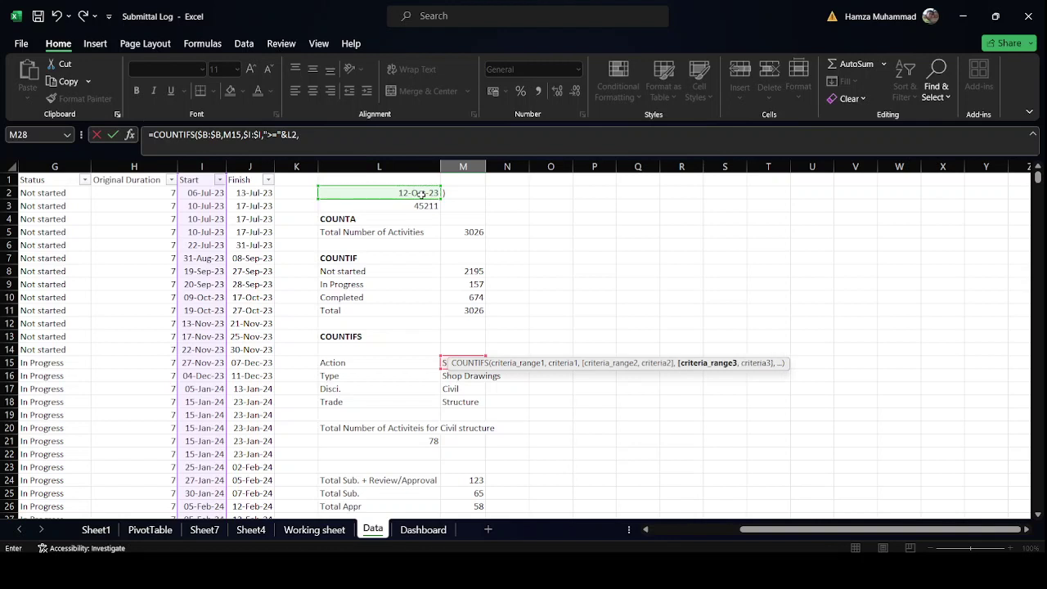
# Complete the M28 COUNTIFS formula with the Start column $I:$I as third criteria range and "<="&M2 as its criterion.
pyautogui.click(202, 167)
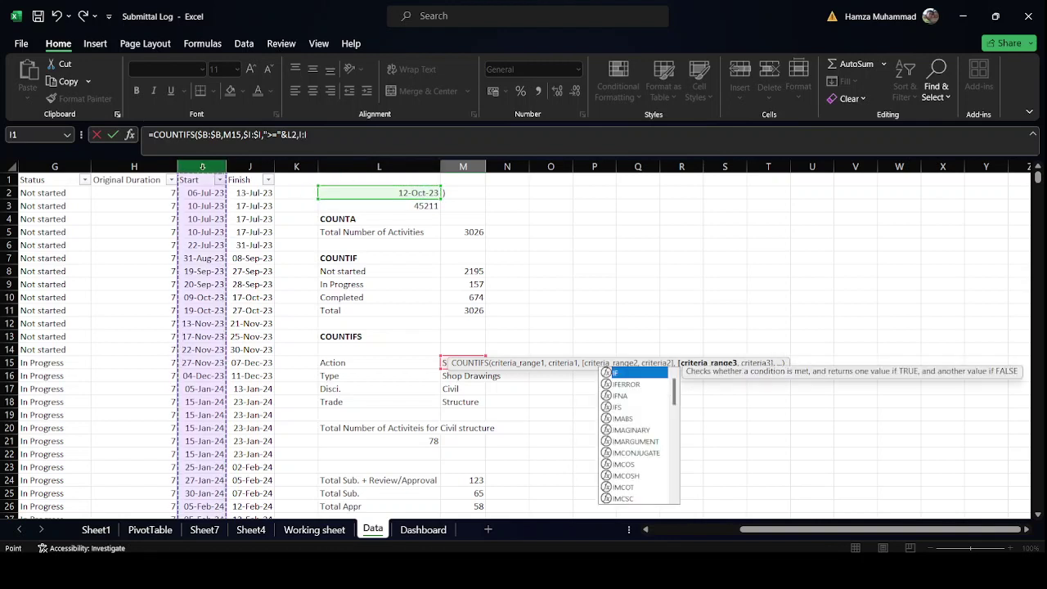
pyautogui.press('F4')
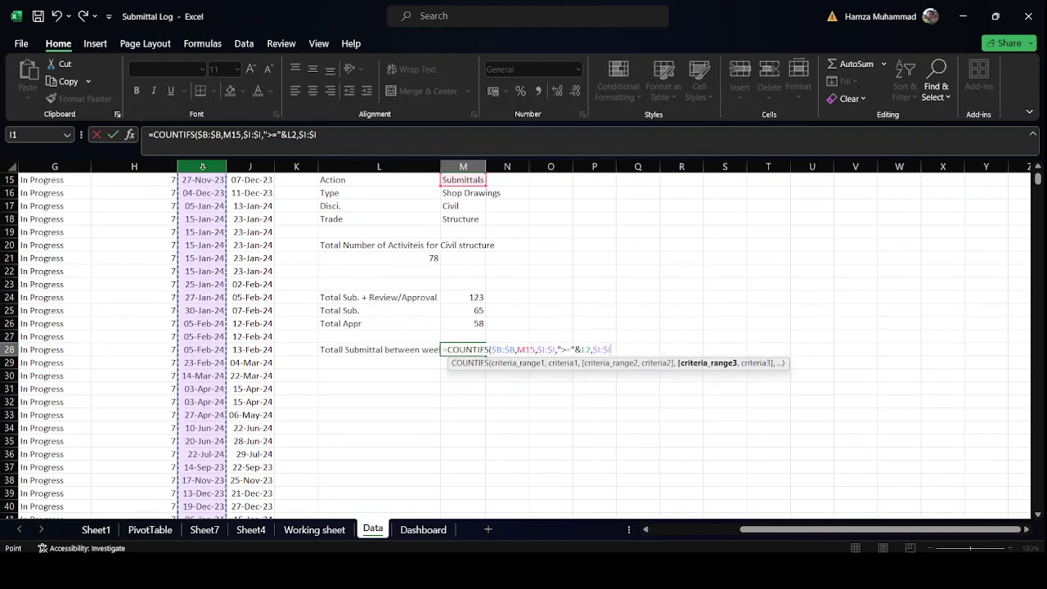
pyautogui.write(',')
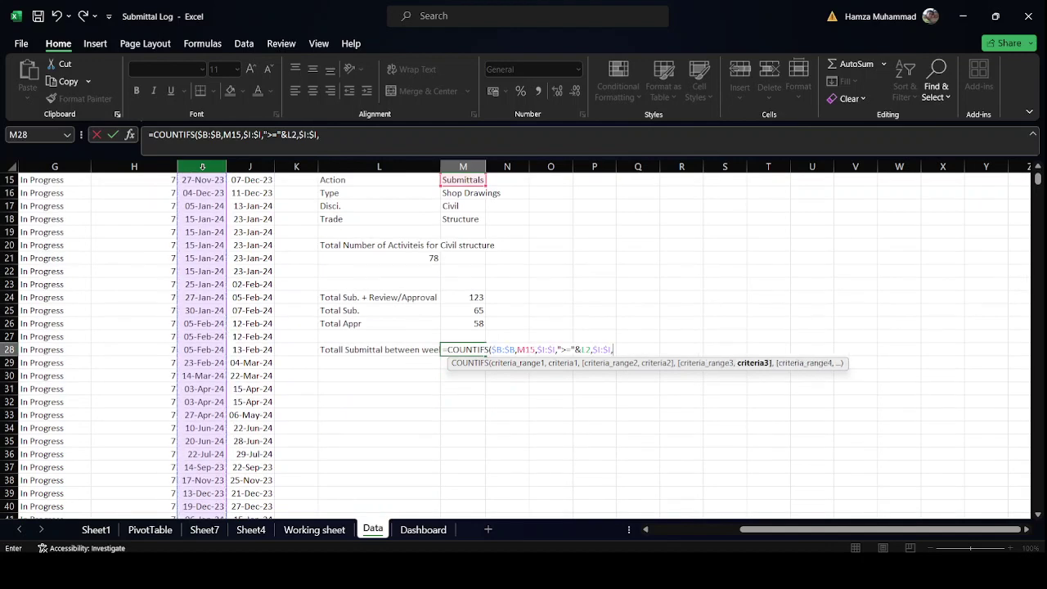
pyautogui.write('"<="&')
pyautogui.scroll(5, 472, 197)
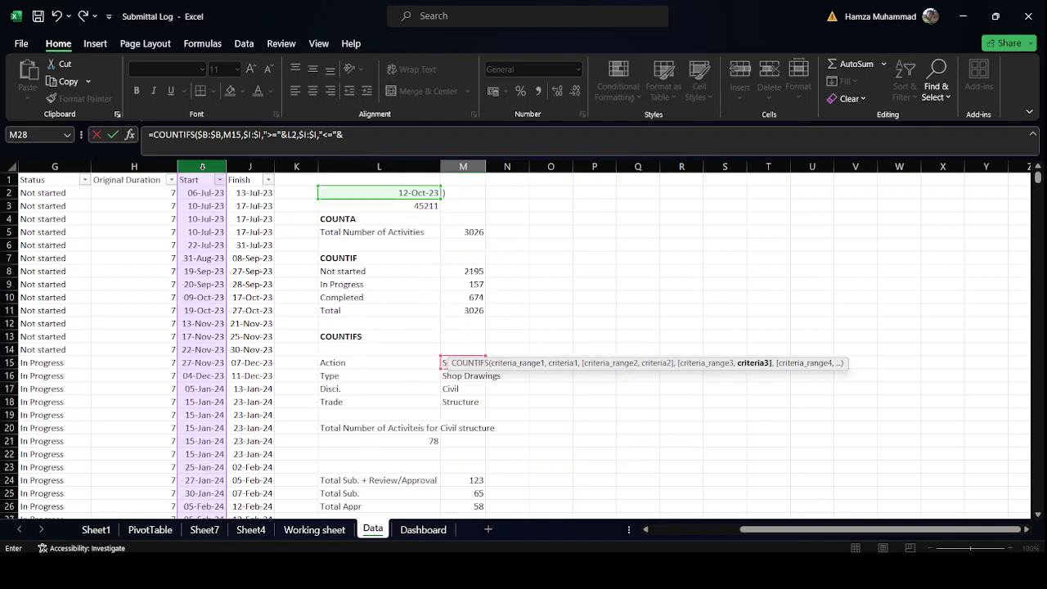
pyautogui.click(472, 194)
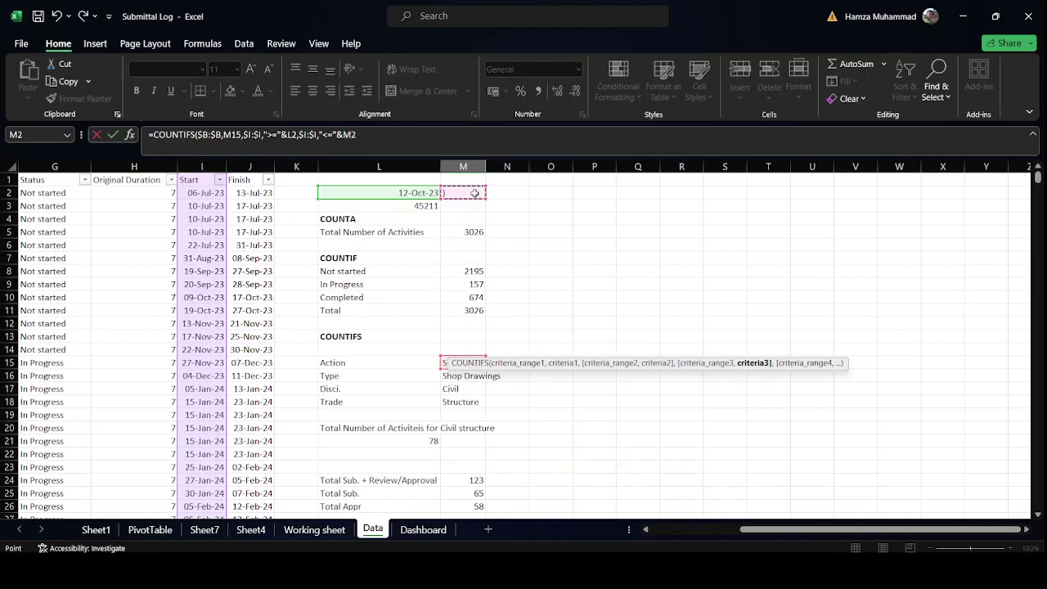
pyautogui.write(')')
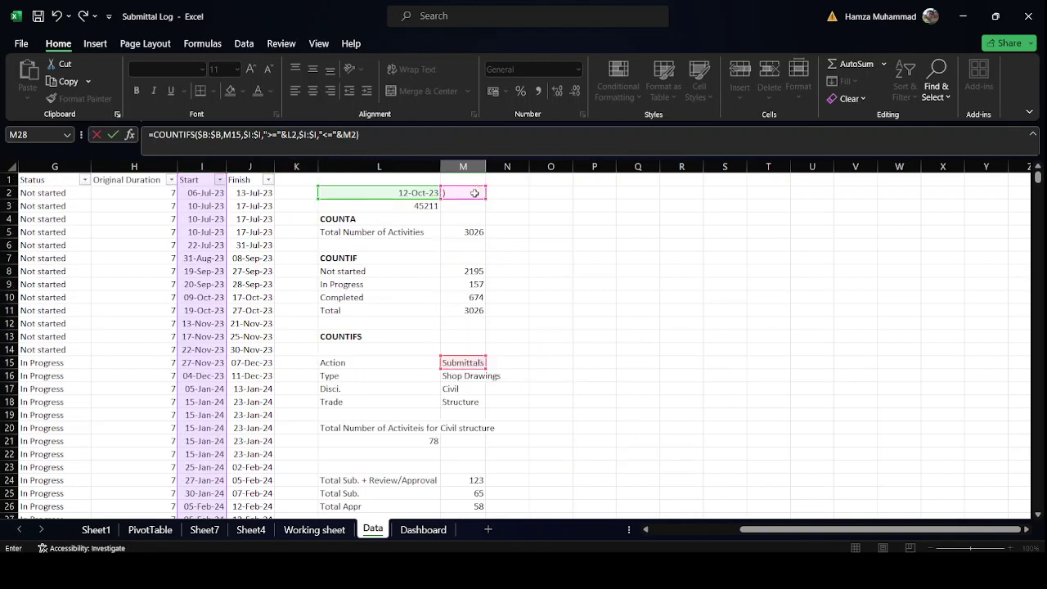
pyautogui.hotkey('ctrl', 'Return')
pyautogui.scroll(-3, 622, 450)
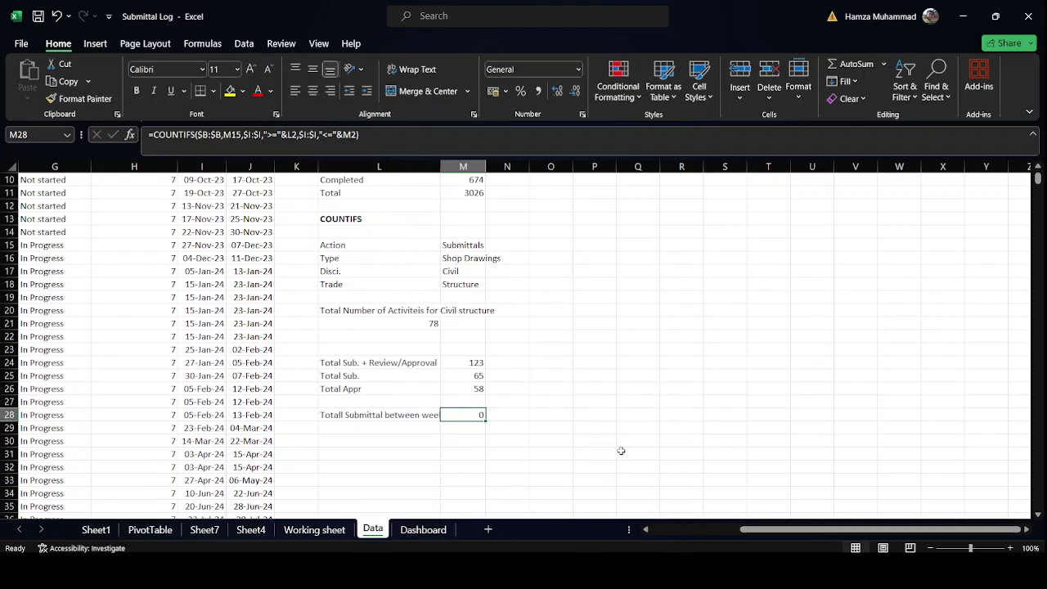
# Replace the stray bracket in M2 with the formula =L2+7 as the week's end date and check the count in M28.
pyautogui.scroll(3, 622, 450)
pyautogui.click(461, 192)
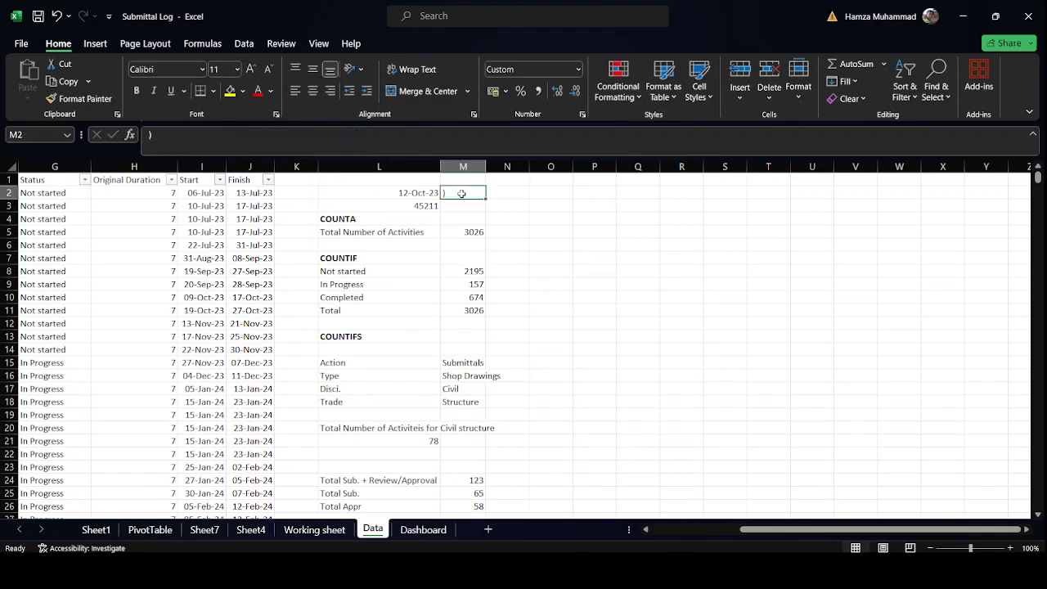
pyautogui.write('=')
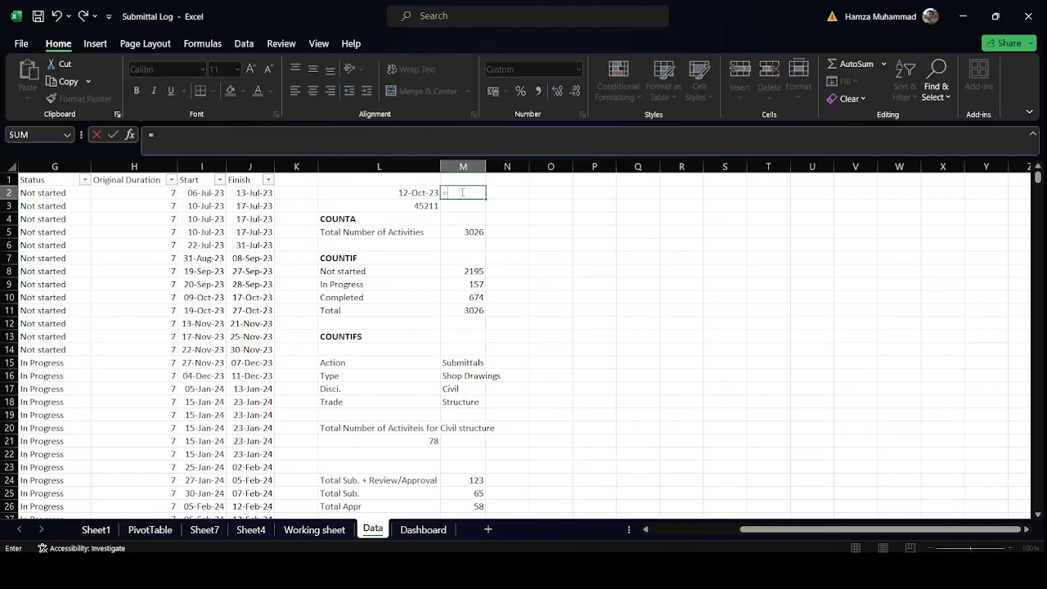
pyautogui.press('Left')
pyautogui.write('+7')
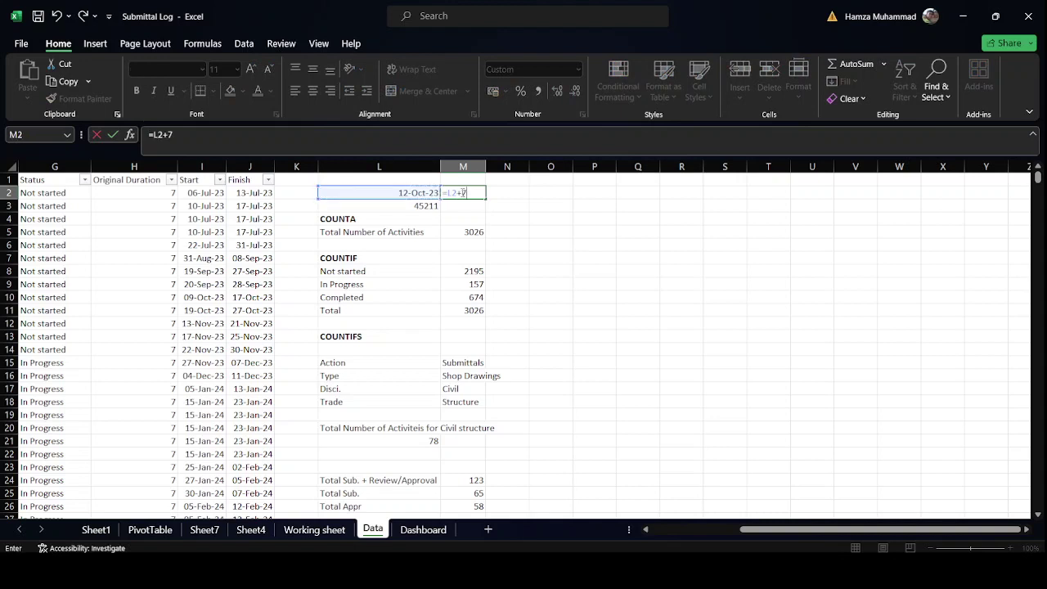
pyautogui.hotkey('ctrl', 'Return')
pyautogui.scroll(-3, 491, 336)
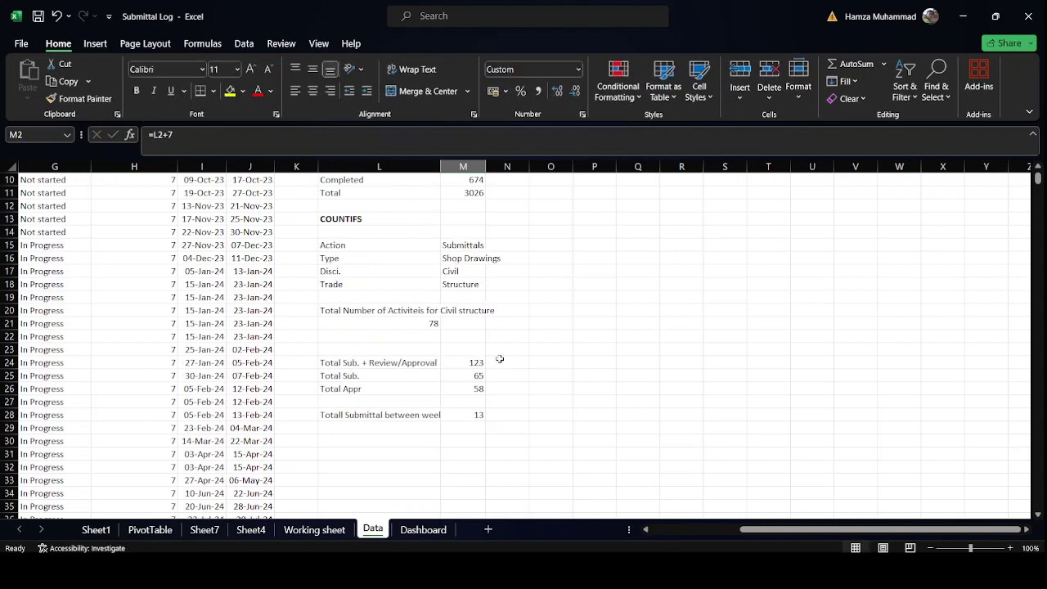
pyautogui.click(476, 416)
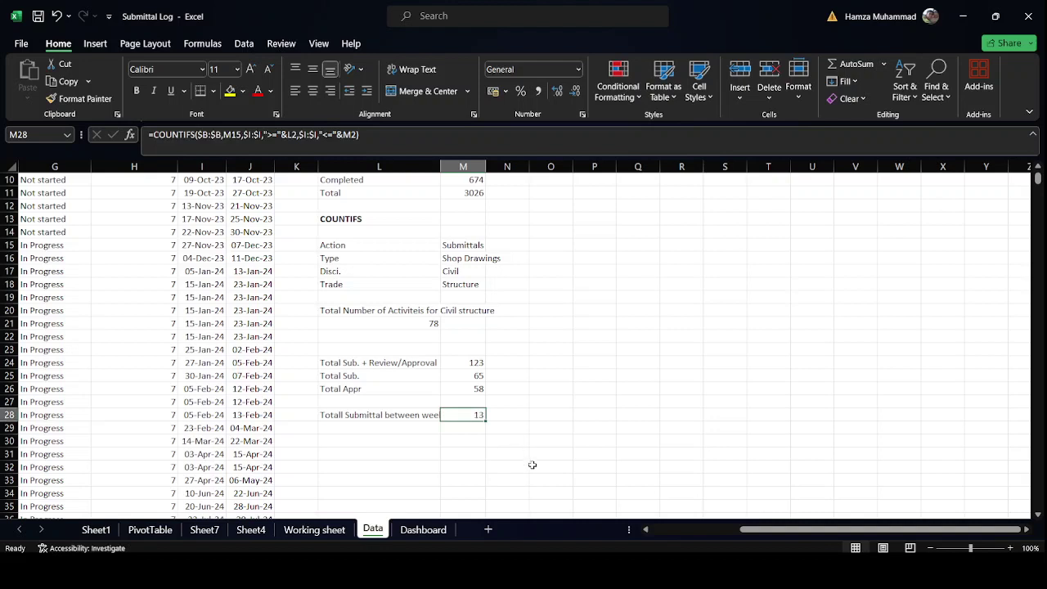
# Change the cutoff date formula in L2 of the Data sheet to =DATE(2023,11,12) and check the recalculated counts.
pyautogui.click(423, 530)
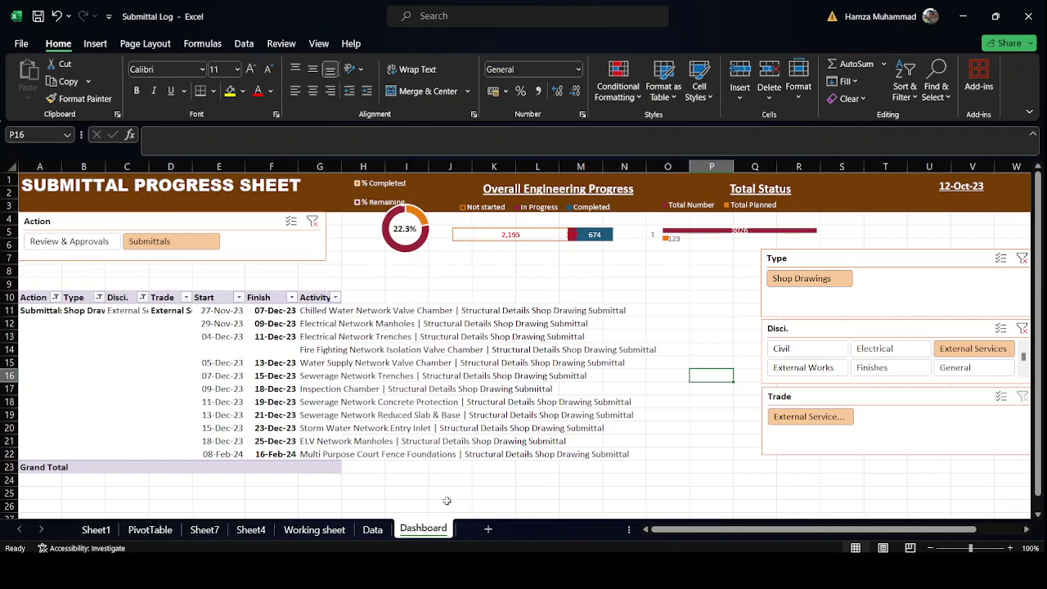
pyautogui.click(369, 535)
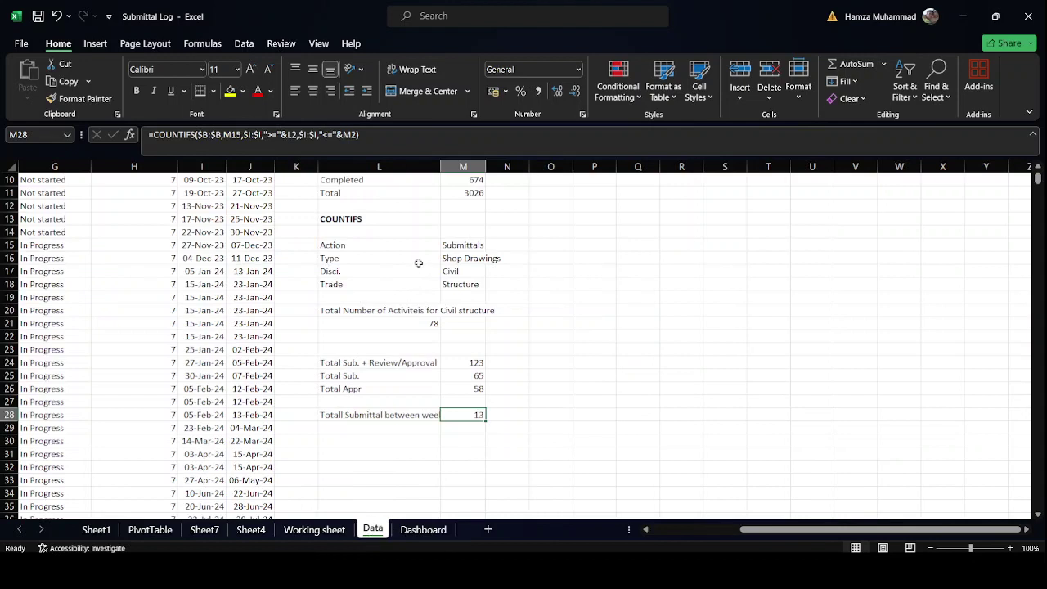
pyautogui.scroll(3, 360, 361)
pyautogui.click(420, 190)
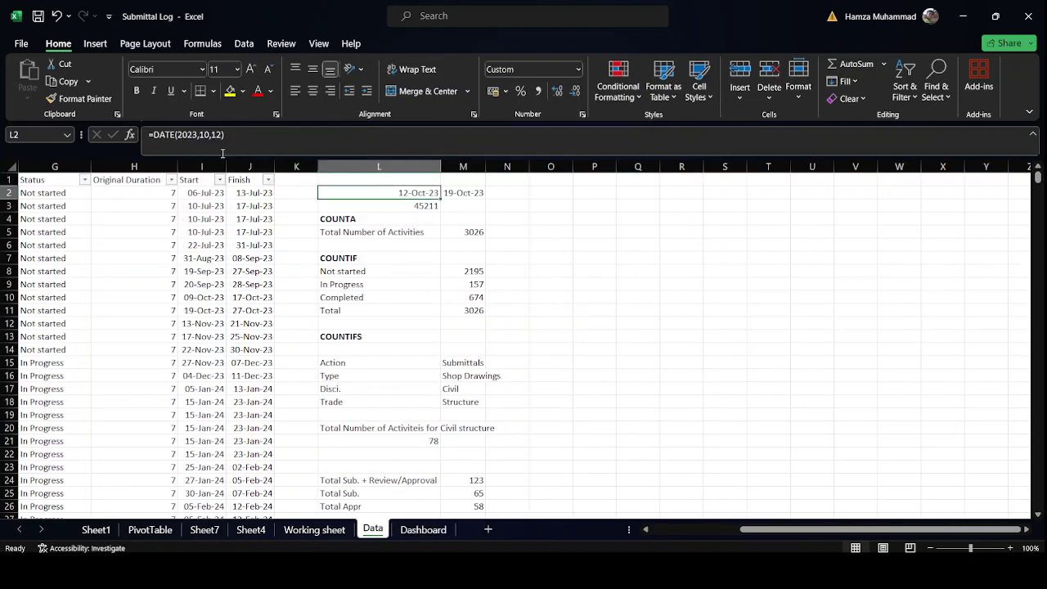
pyautogui.click(206, 134)
pyautogui.press('BackSpace')
pyautogui.write('1')
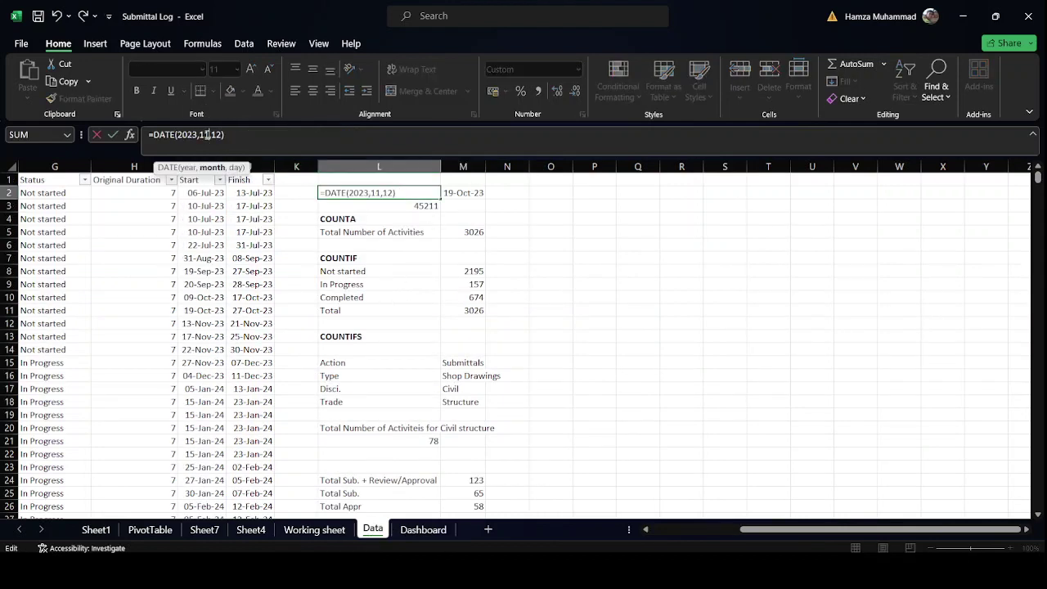
pyautogui.hotkey('ctrl', 'Return')
pyautogui.scroll(-3, 385, 491)
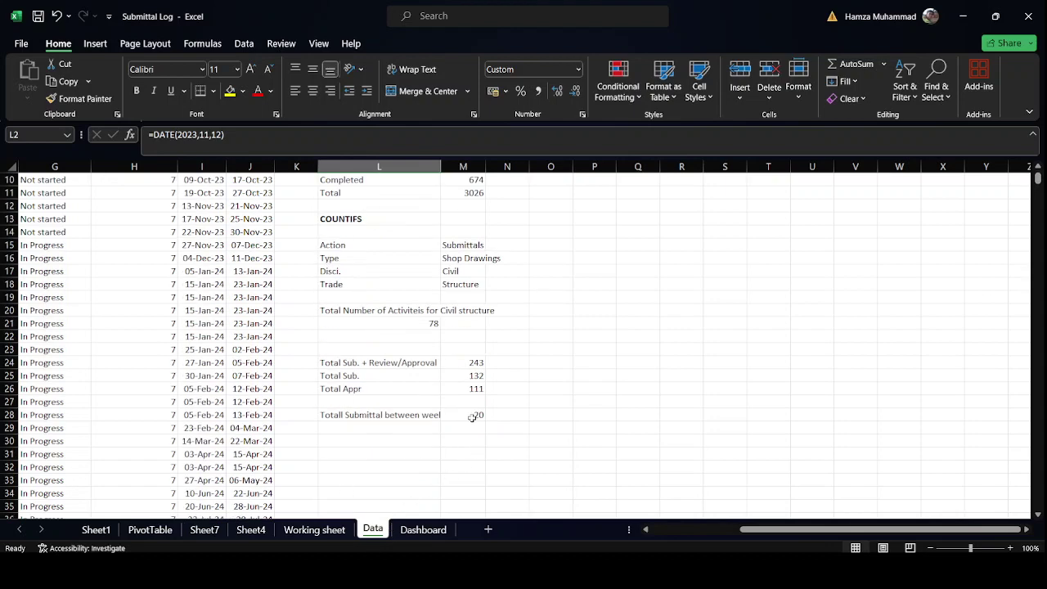
# On the Dashboard sheet, set the Action slicer to Review & Approvals and clear the Type and Disci. slicer filters.
pyautogui.click(416, 529)
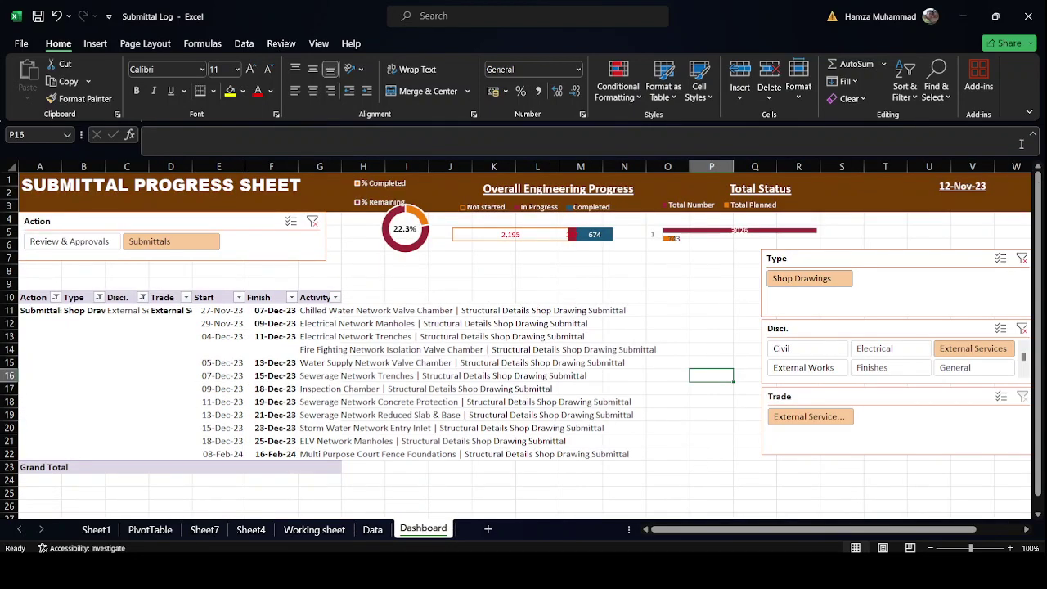
pyautogui.click(85, 248)
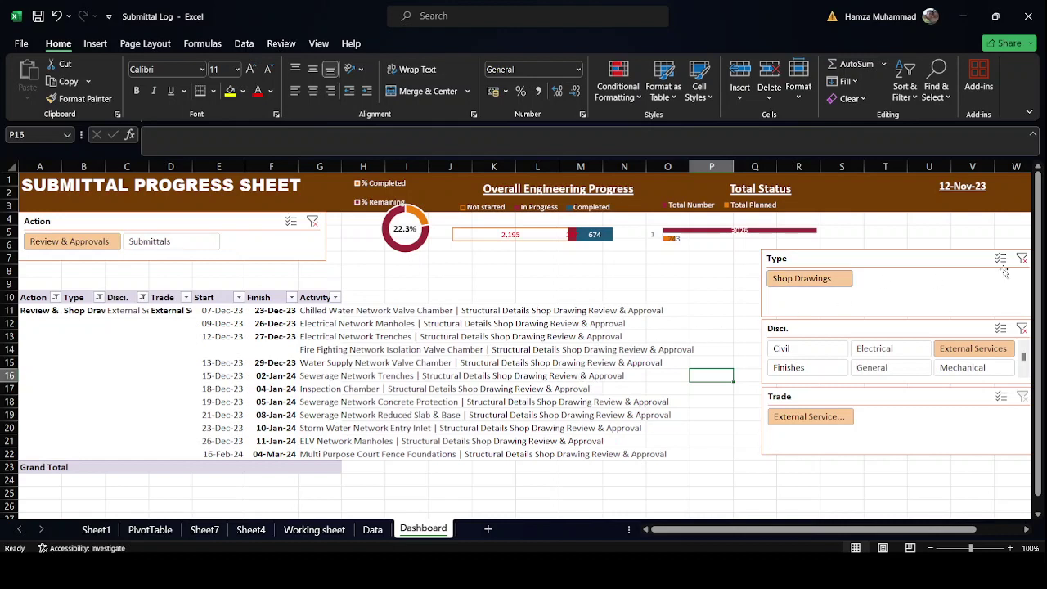
pyautogui.scroll(1, 896, 357)
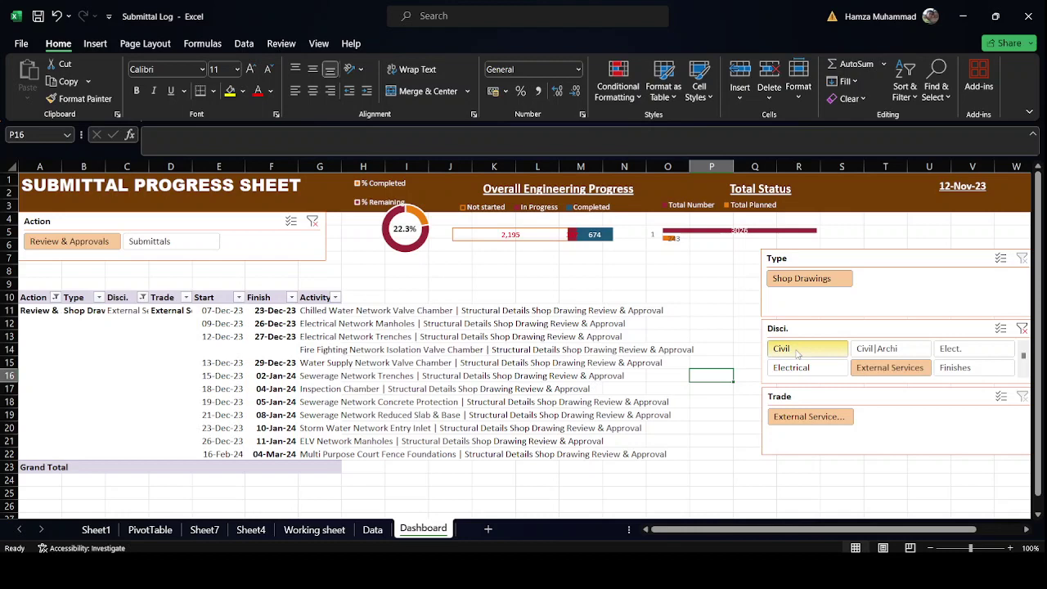
pyautogui.click(1021, 328)
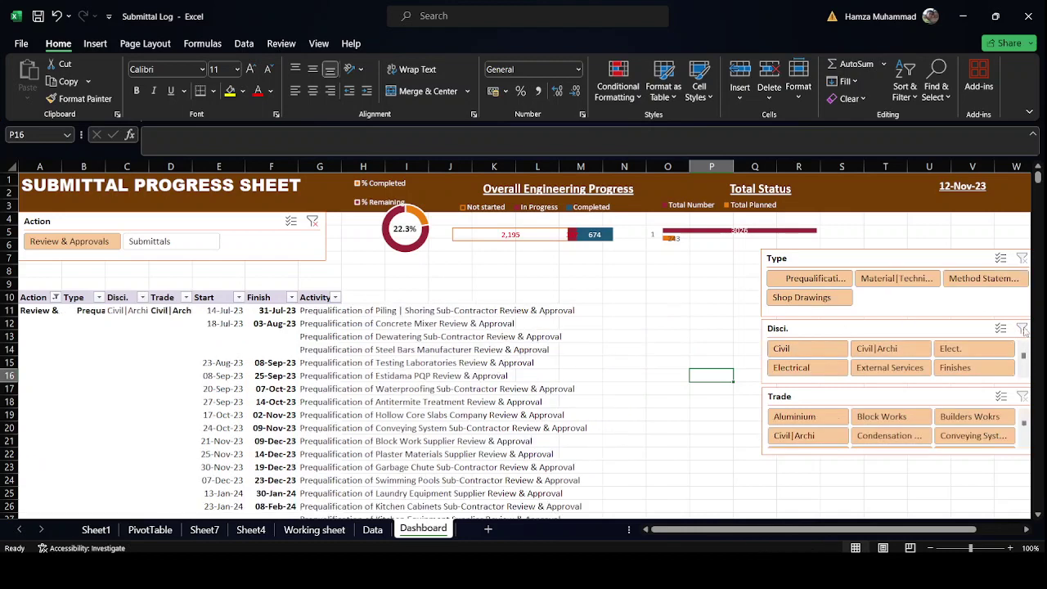
# Filter the dashboard table to the Material|Technical type and the Electrical discipline, and look through the listed activities.
pyautogui.click(910, 279)
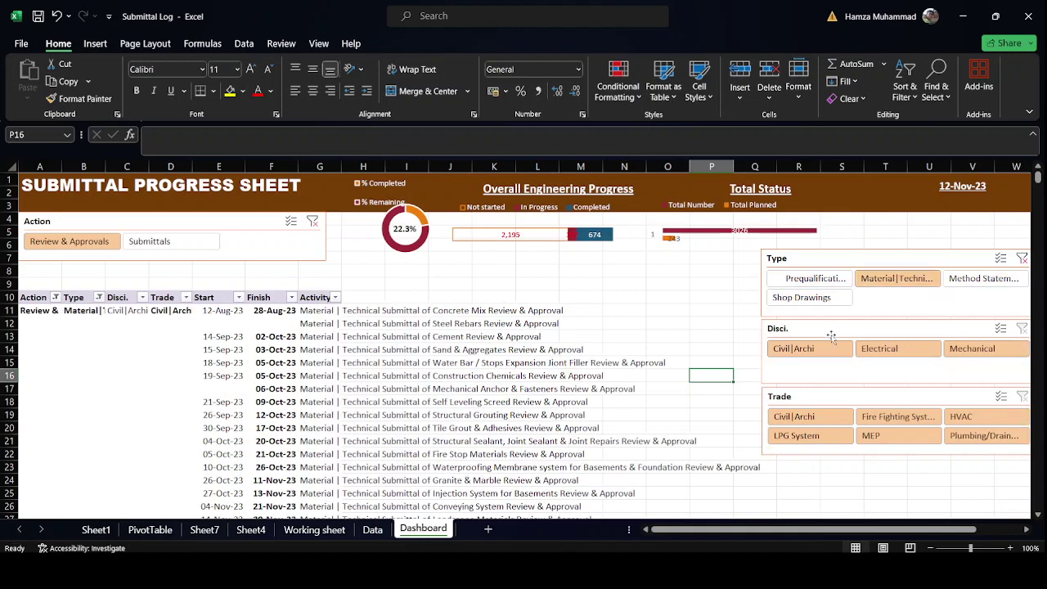
pyautogui.click(914, 352)
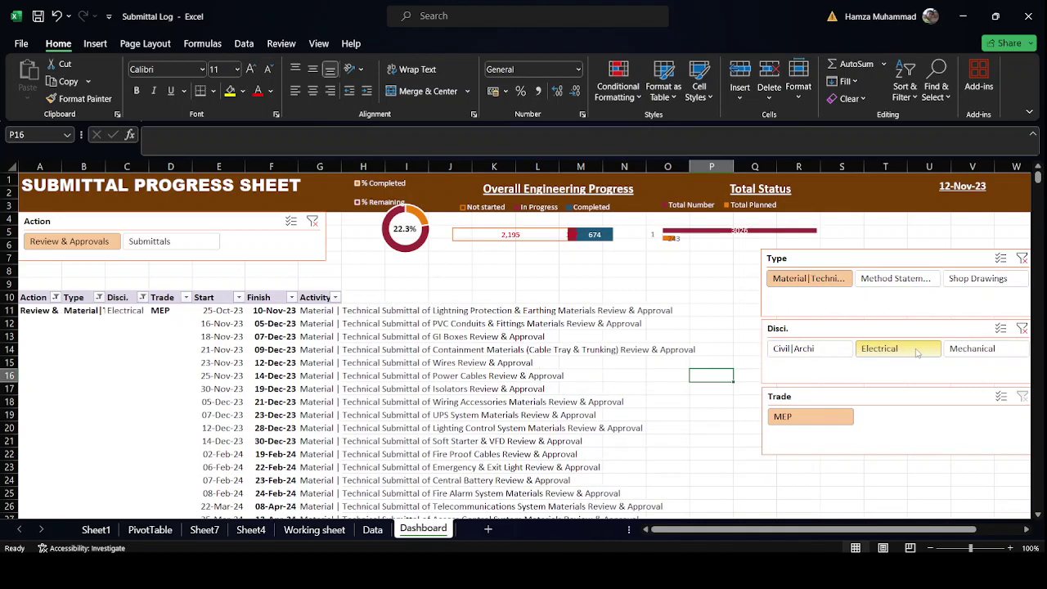
pyautogui.scroll(-5, 428, 390)
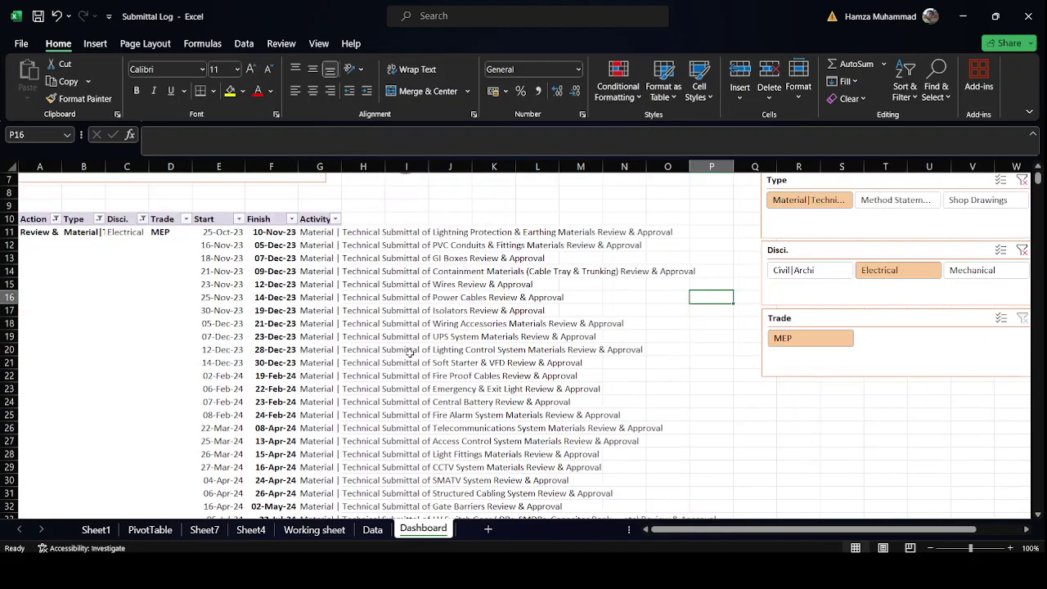
pyautogui.scroll(5, 408, 352)
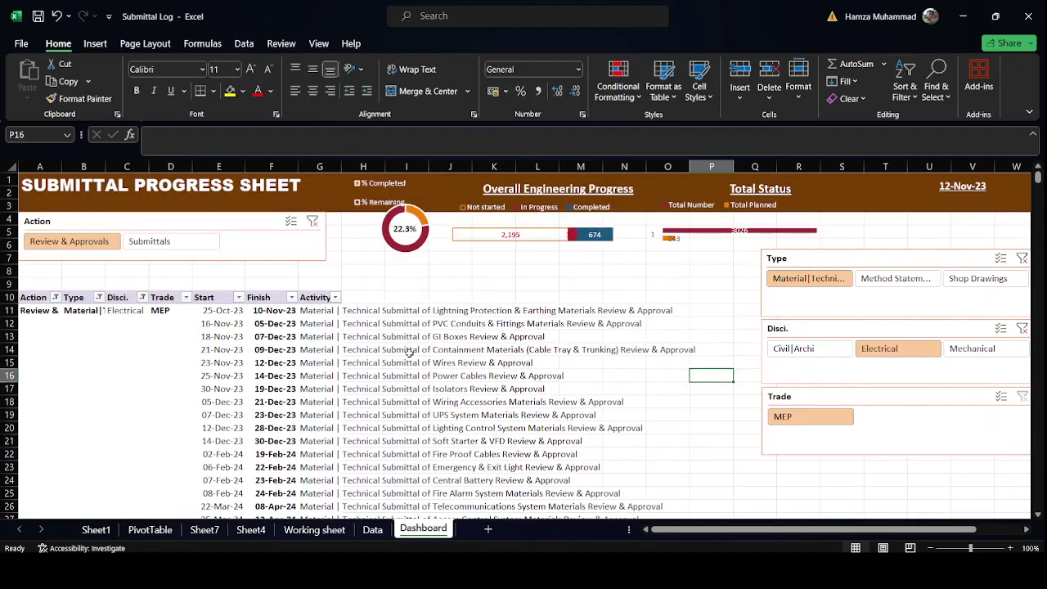